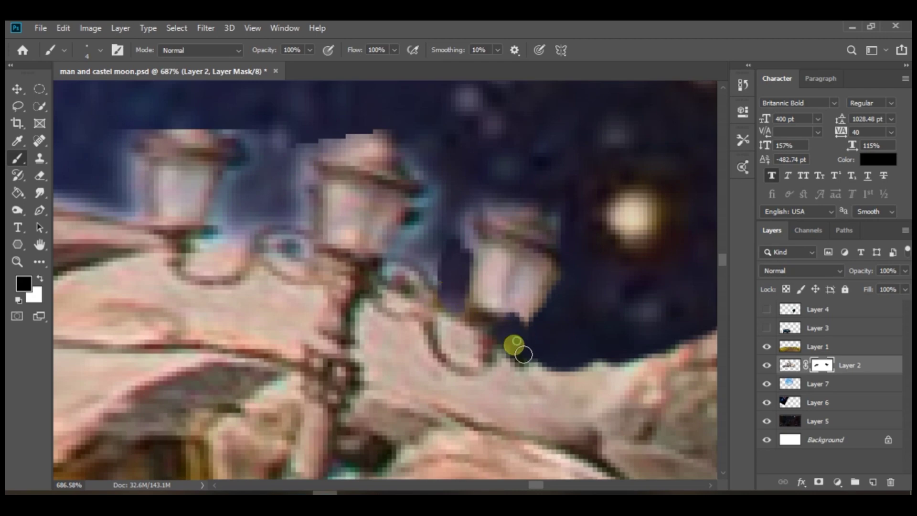
Step: Refine Layer 2's mask around the lamp beside the castle with small 4 px brush strokes, alternating black and white
{"action": "key", "text": "x"}
{"action": "left_click_drag", "start_coordinate": [518, 322], "coordinate": [537, 327]}
{"action": "key", "text": "x"}
{"action": "left_click_drag", "start_coordinate": [507, 371], "coordinate": [524, 372]}
{"action": "key", "text": "x"}
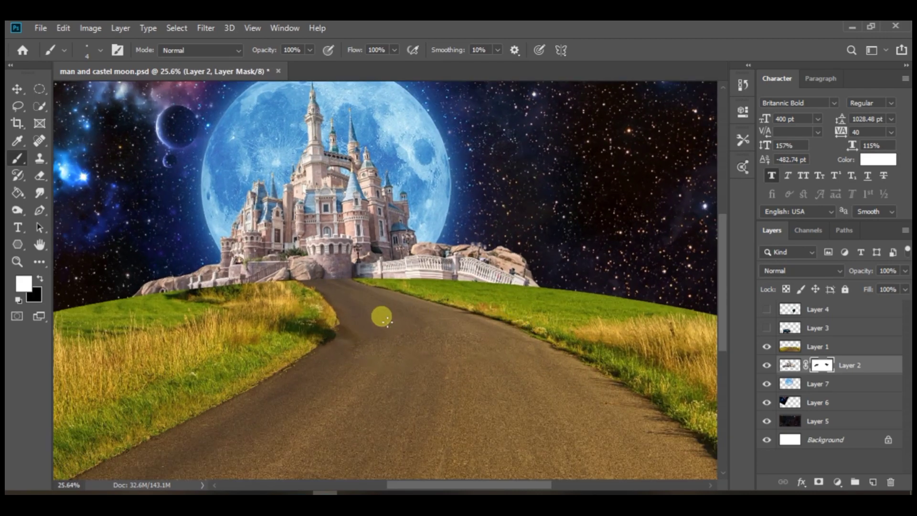
{"action": "scroll", "coordinate": [387, 321], "scroll_direction": "down", "scroll_amount": 2}
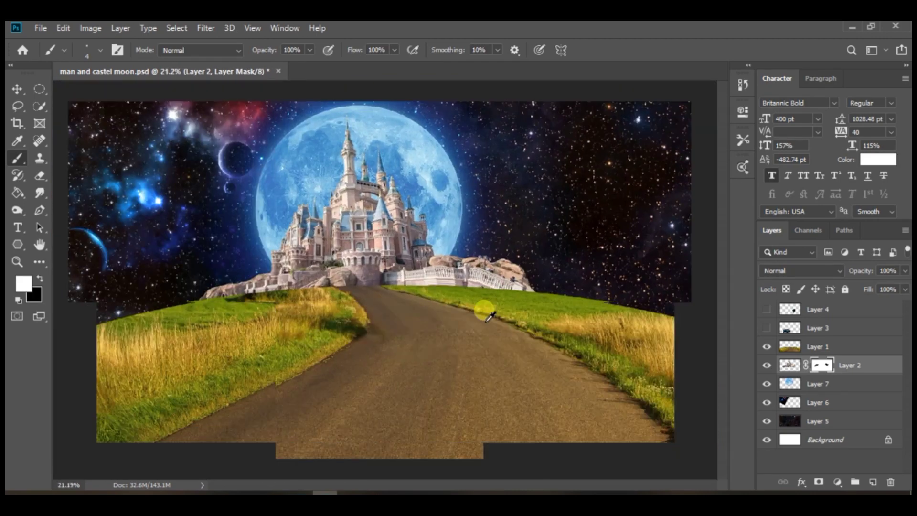
Step: Stretch the castle on Layer 2 horizontally to about 120% and move it back in front of the moon
{"action": "left_click", "coordinate": [804, 373]}
{"action": "key", "text": "v"}
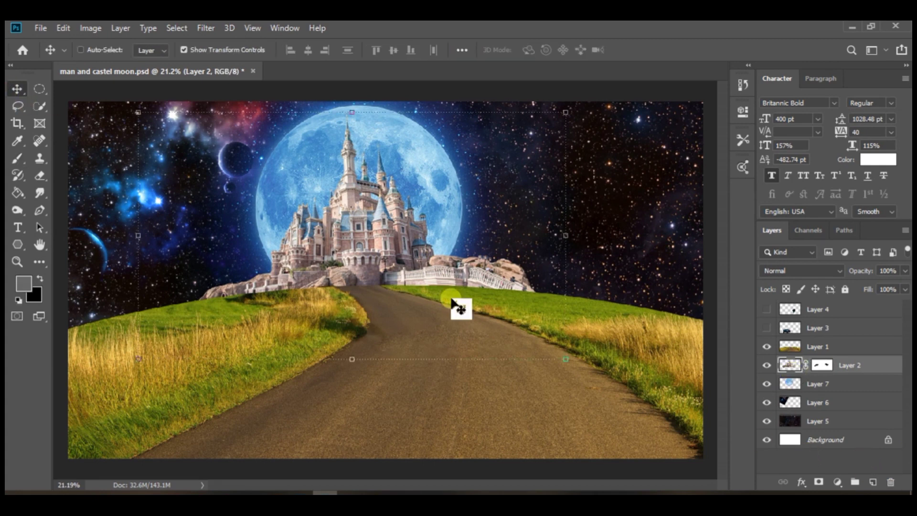
{"action": "key", "text": "ctrl+t"}
{"action": "left_click_drag", "start_coordinate": [566, 235], "coordinate": [660, 239]}
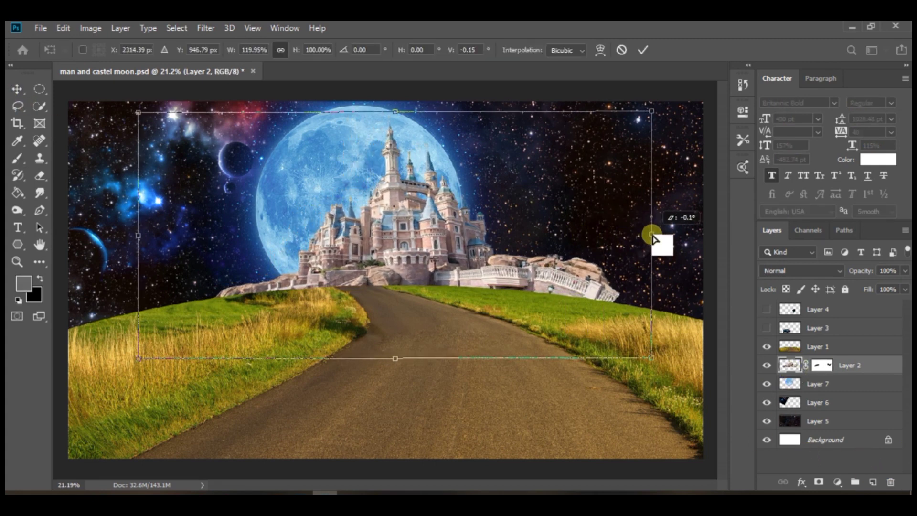
{"action": "left_click_drag", "start_coordinate": [522, 266], "coordinate": [505, 276]}
{"action": "left_click", "coordinate": [643, 49]}
{"action": "scroll", "coordinate": [497, 304], "scroll_direction": "up", "scroll_amount": 4}
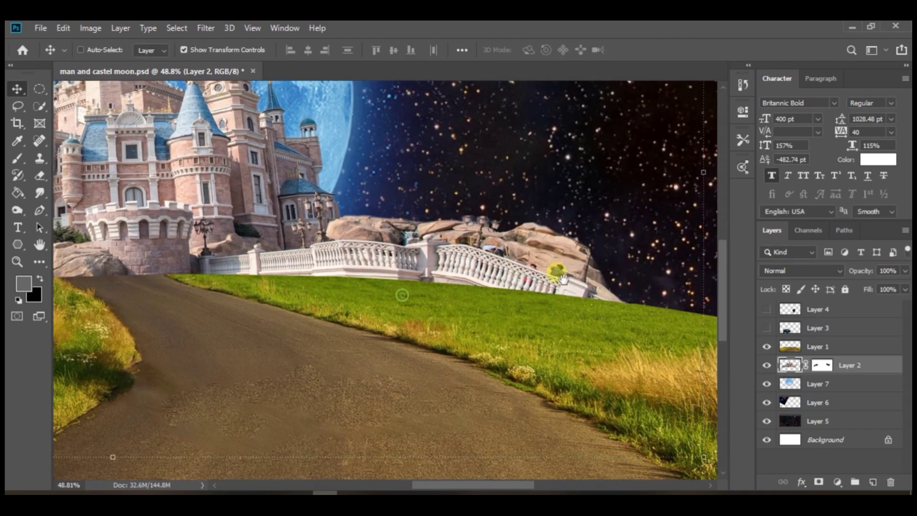
{"action": "left_click_drag", "start_coordinate": [284, 295], "coordinate": [626, 277]}
{"action": "left_click_drag", "start_coordinate": [160, 289], "coordinate": [389, 292]}
{"action": "scroll", "coordinate": [389, 291], "scroll_direction": "down", "scroll_amount": 5}
Step: Put Layer 4, Layer 3 and Layer 1 each into a group of its own
{"action": "left_click", "coordinate": [766, 461]}
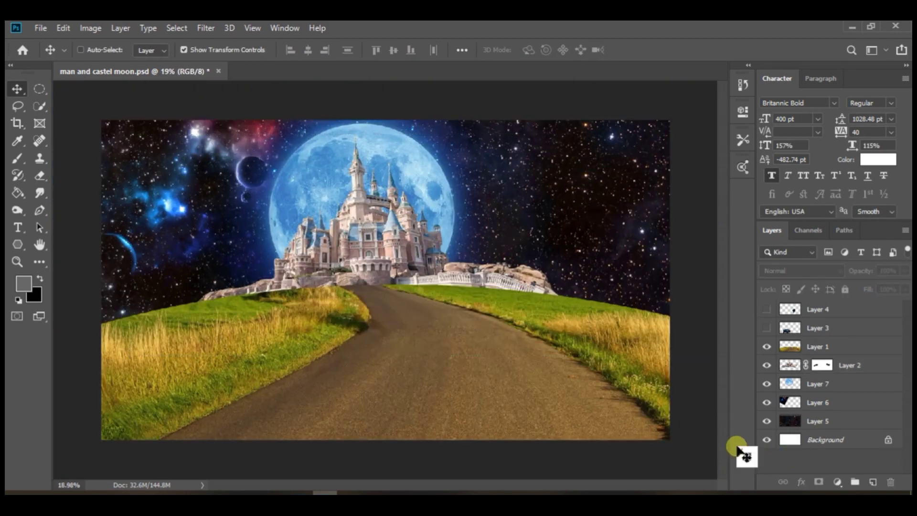
{"action": "left_click", "coordinate": [798, 352]}
{"action": "left_click", "coordinate": [836, 312]}
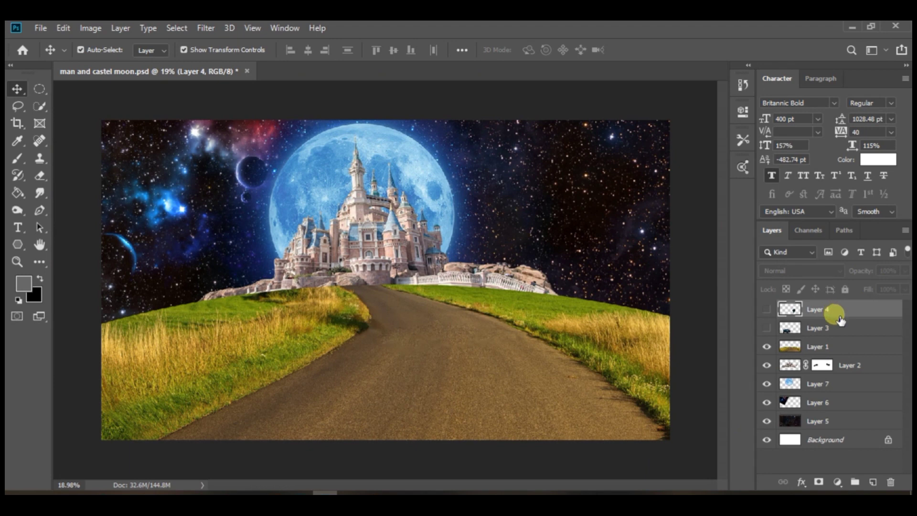
{"action": "key", "text": "ctrl+g"}
{"action": "left_click", "coordinate": [818, 327]}
{"action": "key", "text": "ctrl+g"}
{"action": "left_click", "coordinate": [826, 344]}
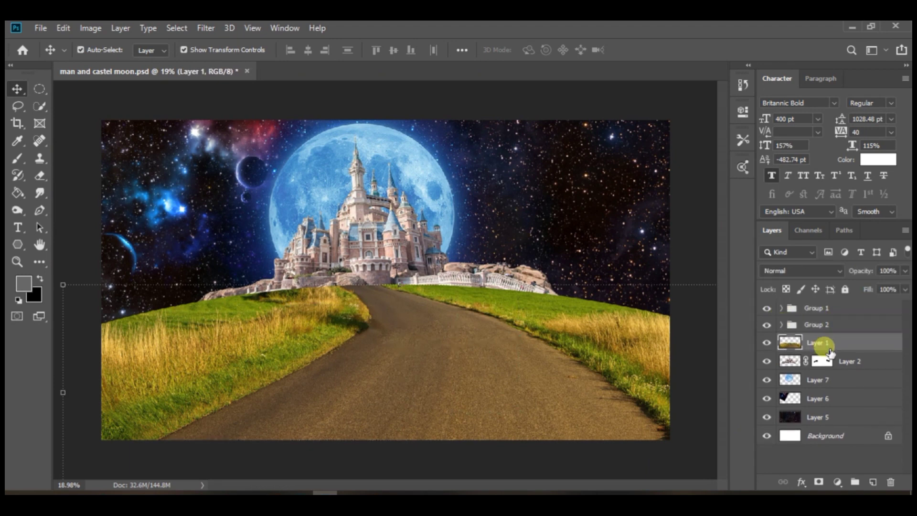
{"action": "key", "text": "ctrl+g"}
Step: Put Layer 2, Layer 7, Layer 6 and Layer 5 each into a group of its own
{"action": "left_click", "coordinate": [858, 361]}
{"action": "key", "text": "ctrl+g"}
{"action": "left_click", "coordinate": [855, 377]}
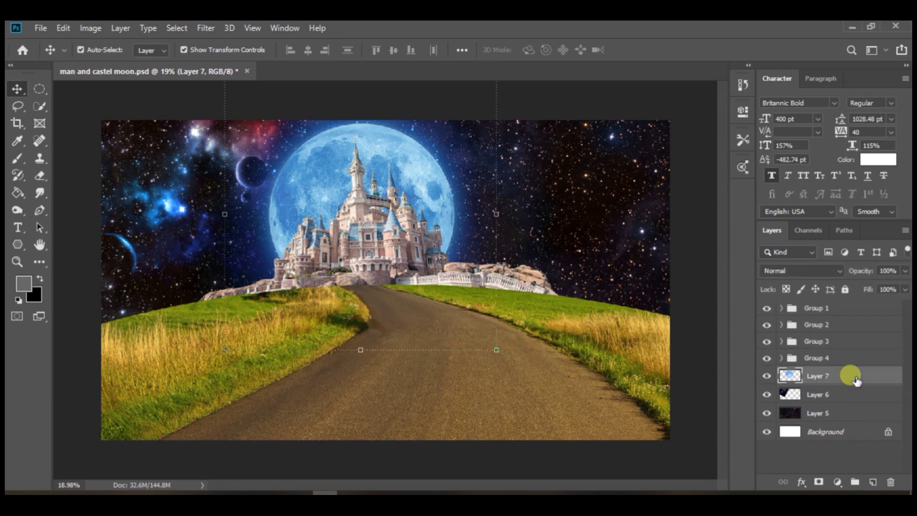
{"action": "key", "text": "ctrl+g"}
{"action": "left_click", "coordinate": [836, 392]}
{"action": "key", "text": "ctrl+g"}
{"action": "left_click", "coordinate": [840, 409]}
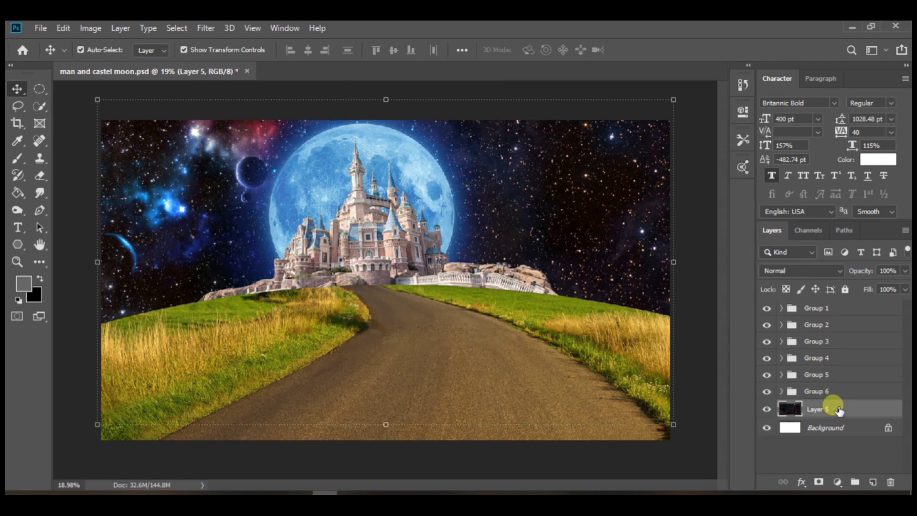
{"action": "key", "text": "ctrl+g"}
Step: Hide Groups 1 to 6 and rename Group 7, which holds the starry backdrop, as back
{"action": "left_click", "coordinate": [782, 409]}
{"action": "left_click", "coordinate": [767, 309]}
{"action": "double_click", "coordinate": [857, 408]}
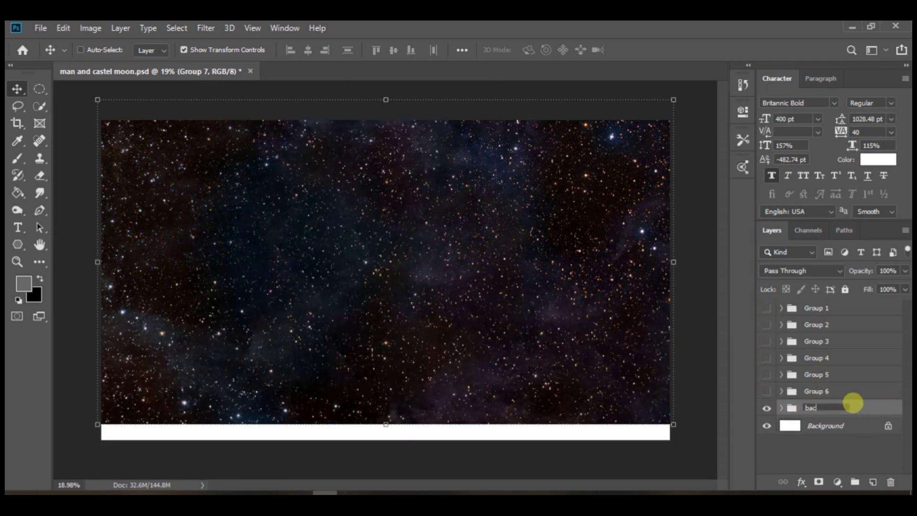
Step: Show Groups 6 and 5 again and rename them star and moon
{"action": "left_click", "coordinate": [820, 396]}
{"action": "key", "text": "ctrl+comma"}
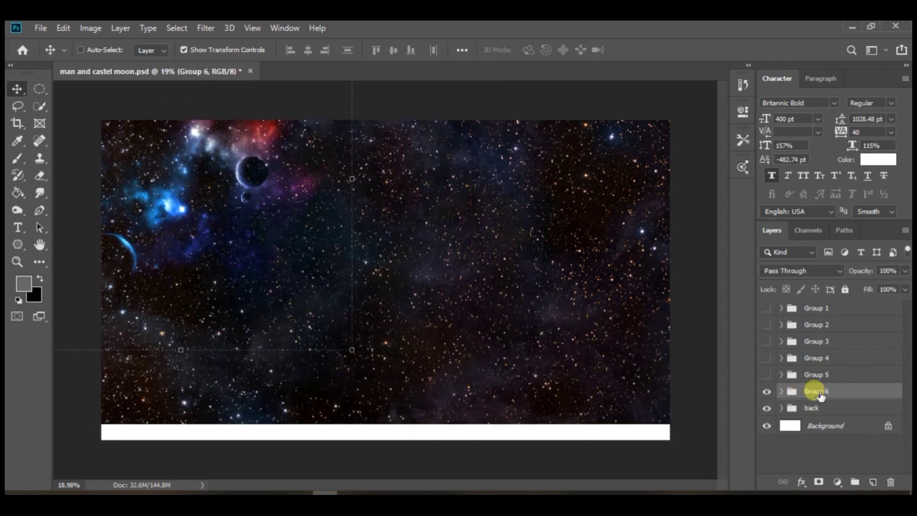
{"action": "left_click", "coordinate": [767, 375]}
{"action": "double_click", "coordinate": [826, 376]}
{"action": "type", "text": "moon"}
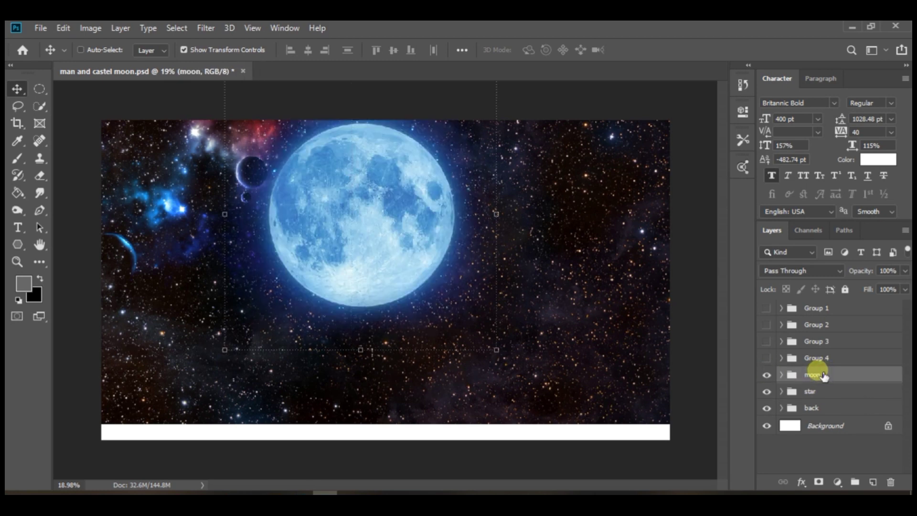
Step: Show Group 4 with the castle and rename it castel
{"action": "left_click", "coordinate": [767, 358]}
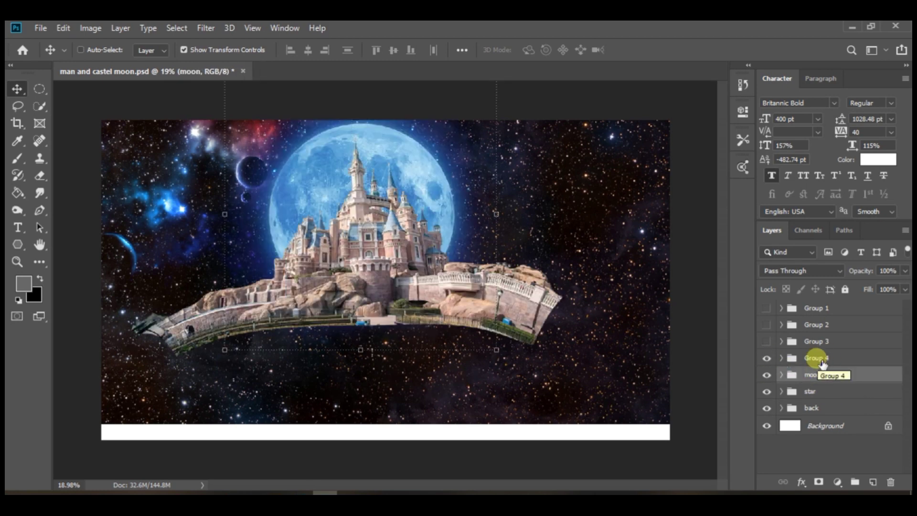
{"action": "scroll", "coordinate": [407, 314], "scroll_direction": "up", "scroll_amount": 4}
{"action": "left_click", "coordinate": [768, 359]}
{"action": "left_click", "coordinate": [768, 359]}
{"action": "double_click", "coordinate": [825, 360]}
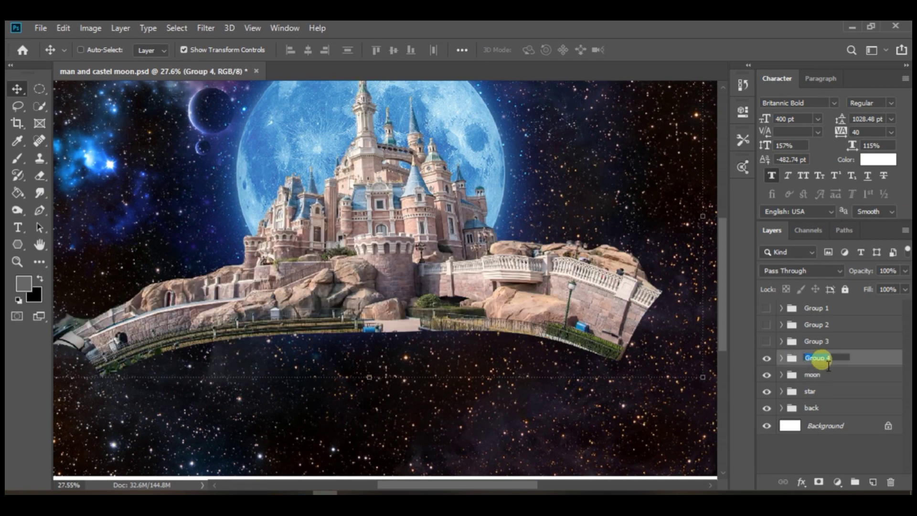
Step: Show Groups 3 and 2 and rename them land and car
{"action": "left_click", "coordinate": [767, 342]}
{"action": "double_click", "coordinate": [816, 341]}
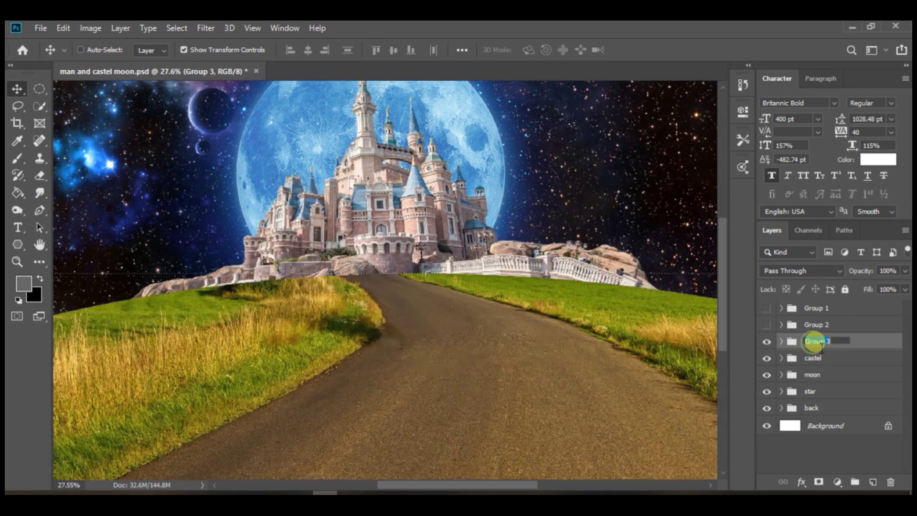
{"action": "left_click", "coordinate": [771, 326]}
{"action": "double_click", "coordinate": [818, 325]}
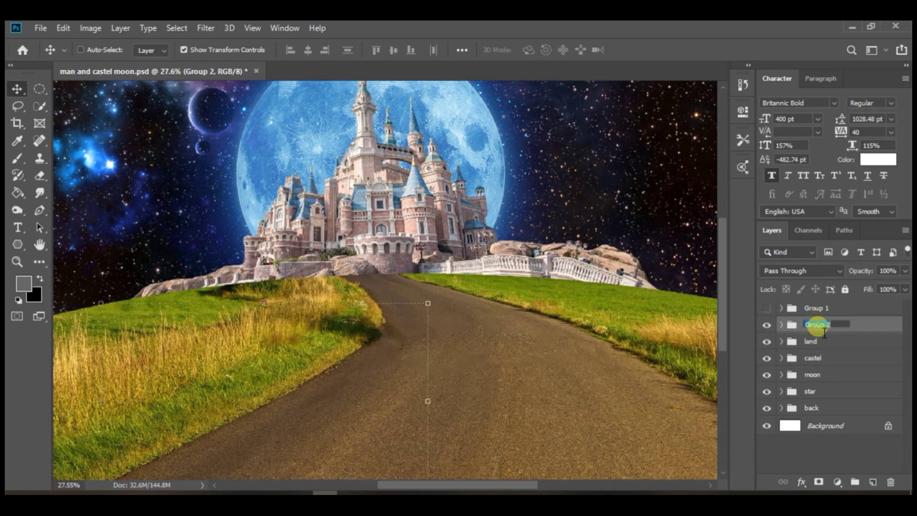
{"action": "key", "text": "Return"}
{"action": "scroll", "coordinate": [497, 340], "scroll_direction": "down", "scroll_amount": 4}
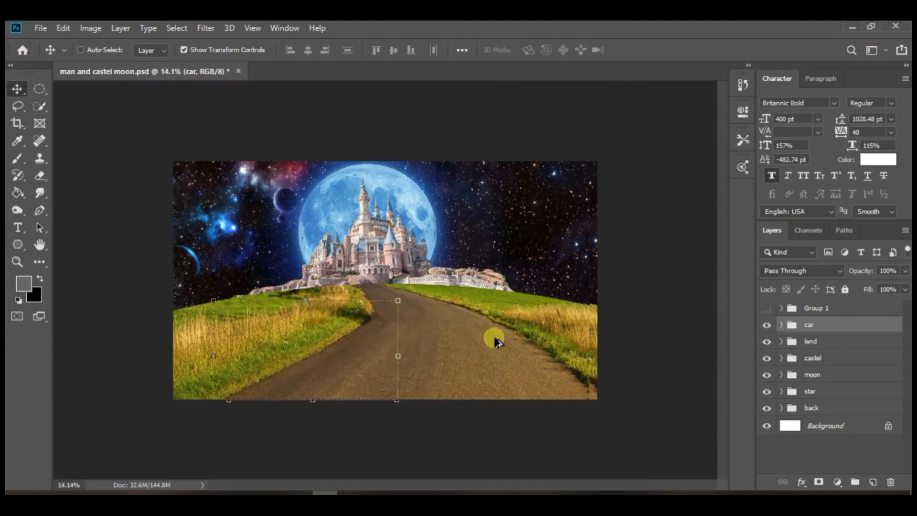
Step: Make the car and the backpacker visible within their groups and rename Group 1 as man
{"action": "left_click", "coordinate": [781, 325]}
{"action": "left_click", "coordinate": [767, 342]}
{"action": "left_click", "coordinate": [782, 308]}
{"action": "left_click", "coordinate": [766, 326]}
{"action": "left_click", "coordinate": [767, 308]}
{"action": "left_click", "coordinate": [781, 343]}
{"action": "left_click", "coordinate": [782, 309]}
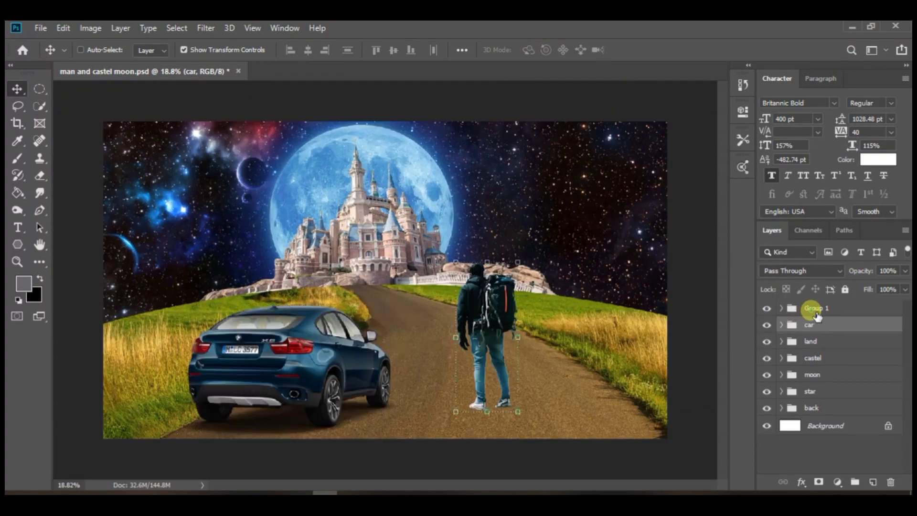
{"action": "double_click", "coordinate": [814, 308]}
{"action": "type", "text": "man"}
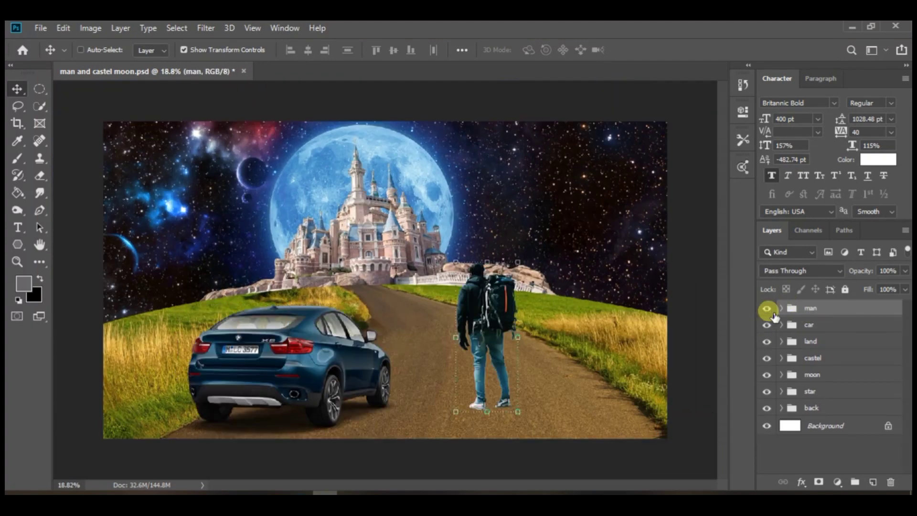
Step: Hide the man and car groups and select Layer 1 inside the land group
{"action": "left_click_drag", "start_coordinate": [768, 309], "coordinate": [768, 326]}
{"action": "left_click", "coordinate": [781, 341]}
{"action": "left_click", "coordinate": [812, 359]}
Step: Try darkening the land with a Levels adjustment clipped to Layer 1, and delete that adjustment
{"action": "left_click", "coordinate": [838, 482]}
{"action": "left_click", "coordinate": [866, 306]}
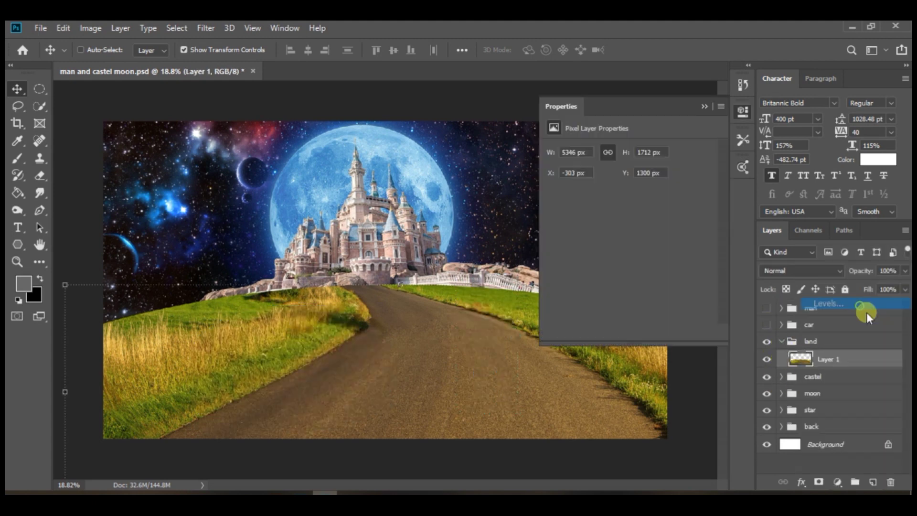
{"action": "left_click_drag", "start_coordinate": [638, 248], "coordinate": [669, 249]}
{"action": "left_click", "coordinate": [627, 331]}
{"action": "left_click_drag", "start_coordinate": [568, 247], "coordinate": [587, 247]}
{"action": "mouse_move", "coordinate": [711, 246]}
{"action": "left_mouse_down"}
{"action": "mouse_move", "coordinate": [689, 246]}
{"action": "mouse_move", "coordinate": [719, 254]}
{"action": "left_mouse_up"}
{"action": "left_click", "coordinate": [701, 109]}
{"action": "left_click", "coordinate": [878, 356]}
{"action": "key", "text": "Delete"}
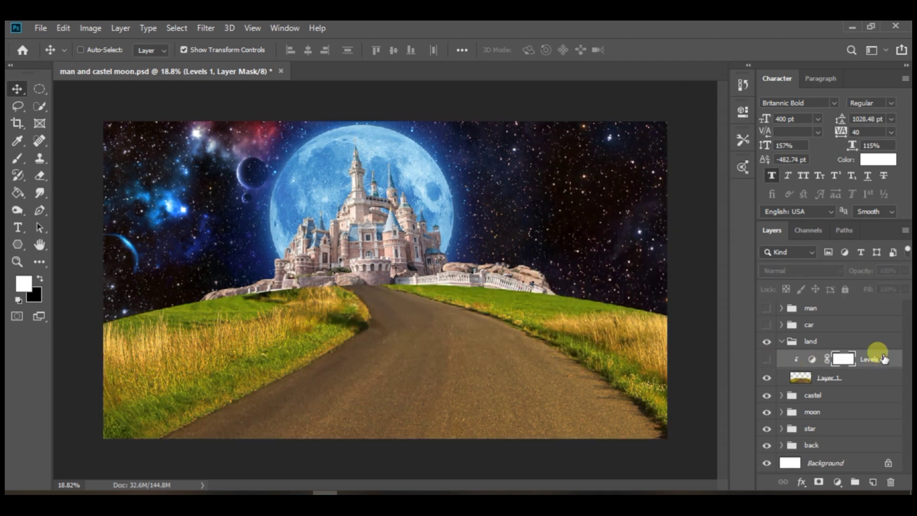
Step: Add a Color Balance adjustment clipped to the land's Layer 1 and shift its midtones toward cyan and blue
{"action": "left_click", "coordinate": [837, 482]}
{"action": "left_click", "coordinate": [856, 366]}
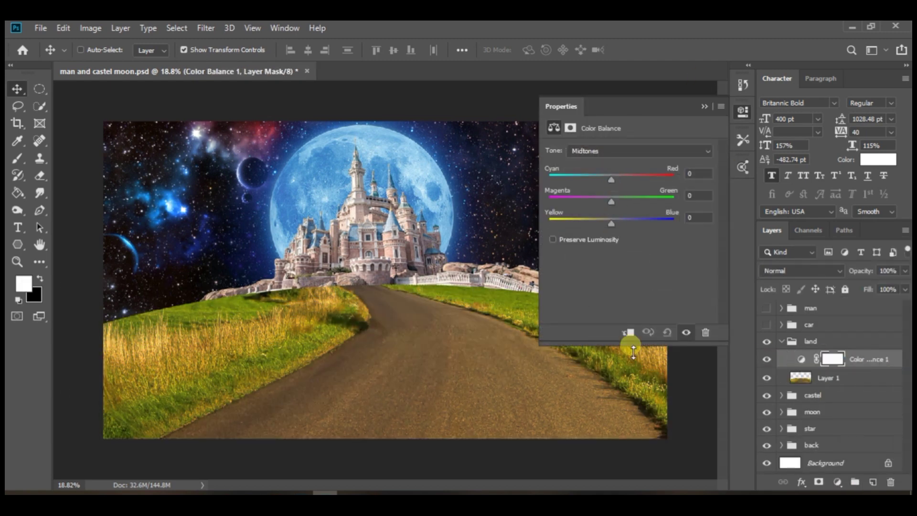
{"action": "left_click_drag", "start_coordinate": [586, 176], "coordinate": [601, 180]}
{"action": "left_click_drag", "start_coordinate": [611, 223], "coordinate": [653, 231]}
{"action": "left_click_drag", "start_coordinate": [602, 180], "coordinate": [562, 175]}
Step: Adjust the Color Balance shadows and set the highlights to -60 on Cyan–Red and +41 on Yellow–Blue
{"action": "left_click", "coordinate": [622, 153]}
{"action": "left_click", "coordinate": [616, 162]}
{"action": "left_click_drag", "start_coordinate": [609, 223], "coordinate": [637, 223]}
{"action": "left_click", "coordinate": [641, 201]}
{"action": "left_click", "coordinate": [613, 152]}
{"action": "left_click", "coordinate": [613, 184]}
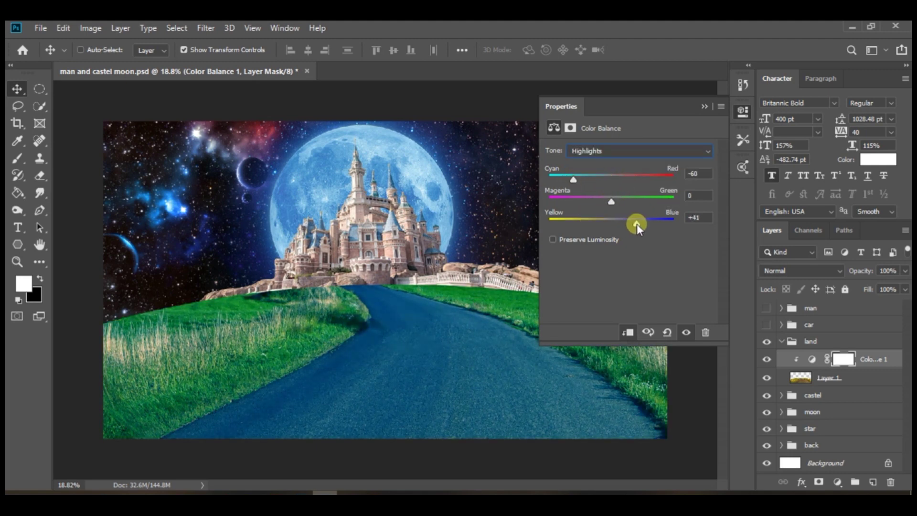
{"action": "left_click", "coordinate": [703, 108]}
Step: Add a Color Lookup adjustment clipped to the land, using the 3DLUT file Crisp_Warm.look
{"action": "left_click", "coordinate": [837, 482]}
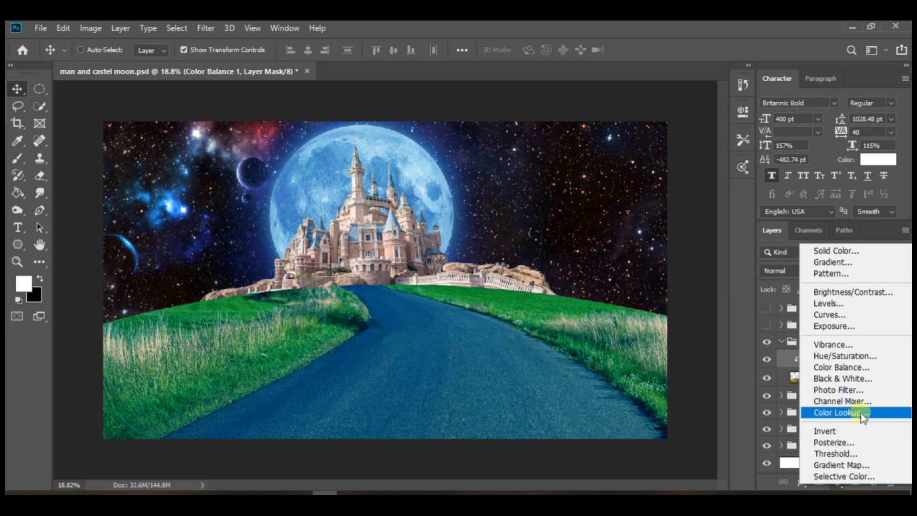
{"action": "left_click", "coordinate": [862, 413]}
{"action": "left_click", "coordinate": [676, 152]}
{"action": "left_click", "coordinate": [676, 116]}
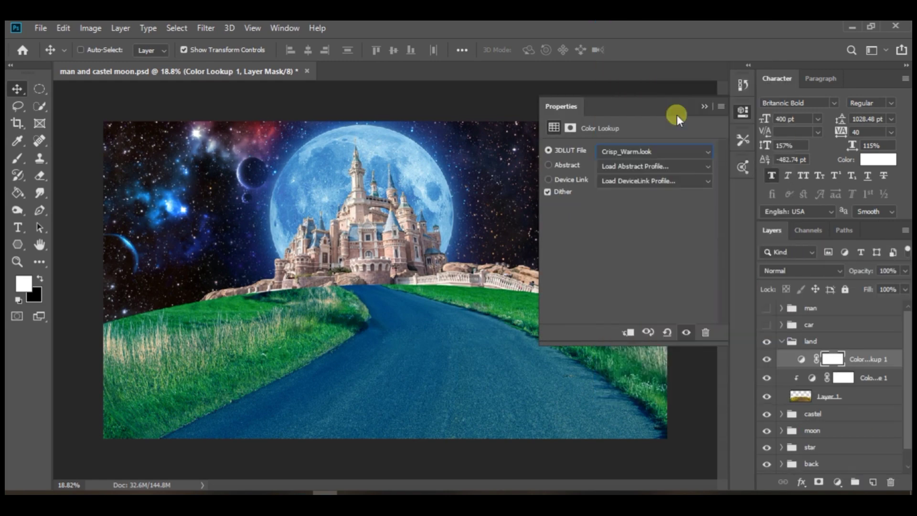
{"action": "left_click", "coordinate": [628, 332]}
{"action": "left_click", "coordinate": [703, 108]}
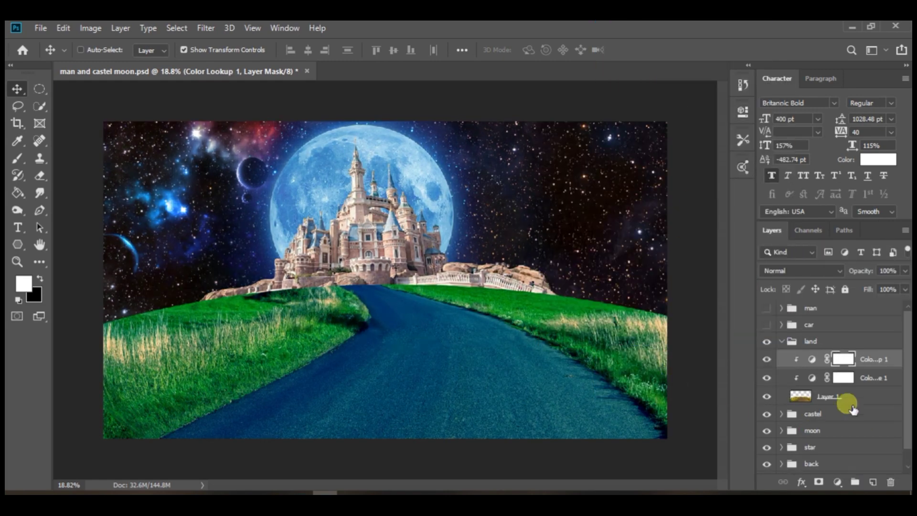
Step: Darken the land with a clipped Levels adjustment, setting the black input level to 27 and lowering the midtones
{"action": "left_click", "coordinate": [837, 482]}
{"action": "left_click", "coordinate": [833, 317]}
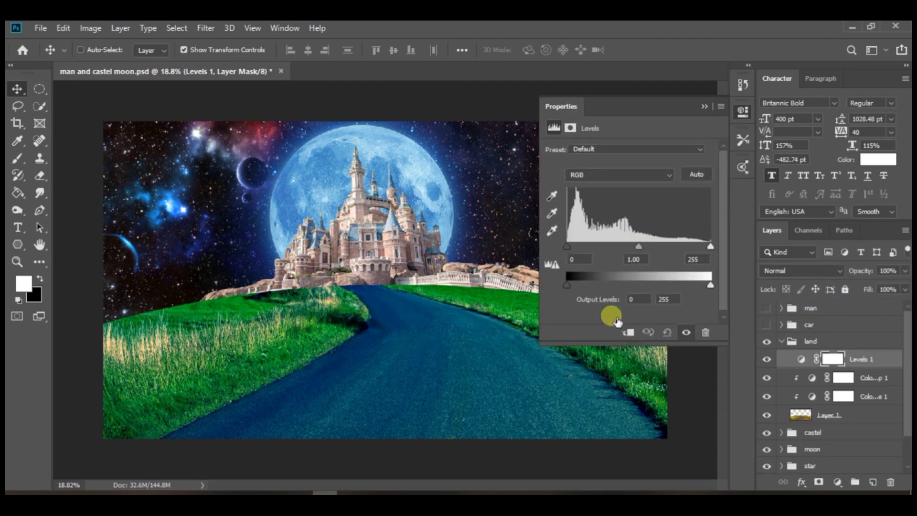
{"action": "left_click_drag", "start_coordinate": [638, 246], "coordinate": [676, 246]}
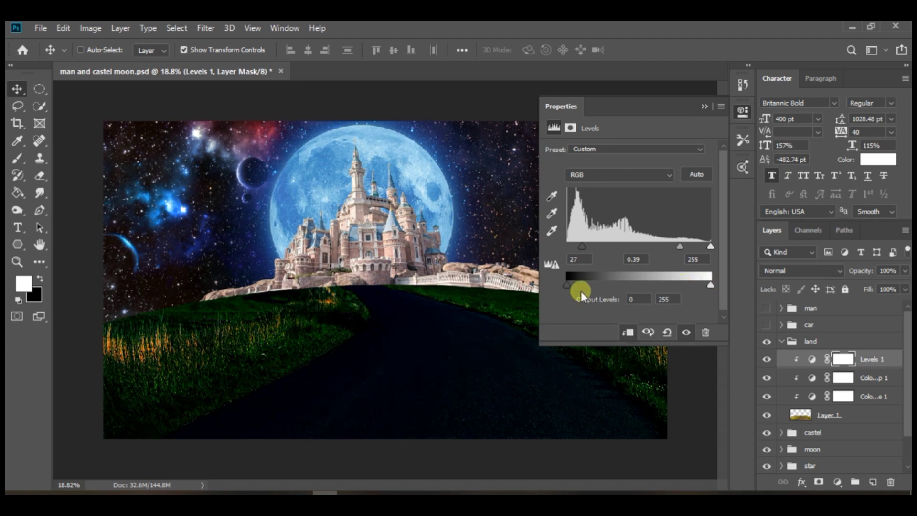
{"action": "left_click_drag", "start_coordinate": [568, 286], "coordinate": [533, 287]}
{"action": "left_click_drag", "start_coordinate": [679, 245], "coordinate": [671, 247]}
{"action": "left_click", "coordinate": [704, 106]}
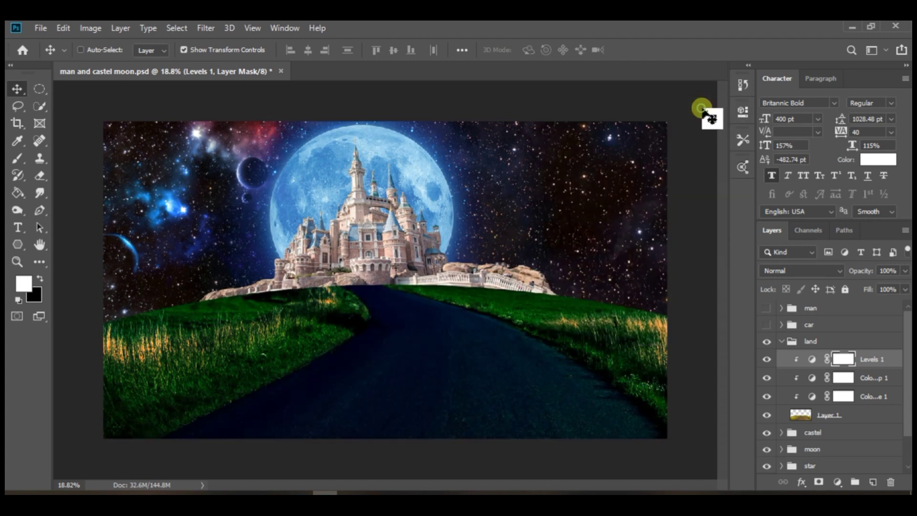
Step: Mask the Color Lookup effect off the lower road with a soft black brush of about 907 px
{"action": "left_click", "coordinate": [767, 378]}
{"action": "left_click", "coordinate": [768, 378]}
{"action": "left_click", "coordinate": [833, 384]}
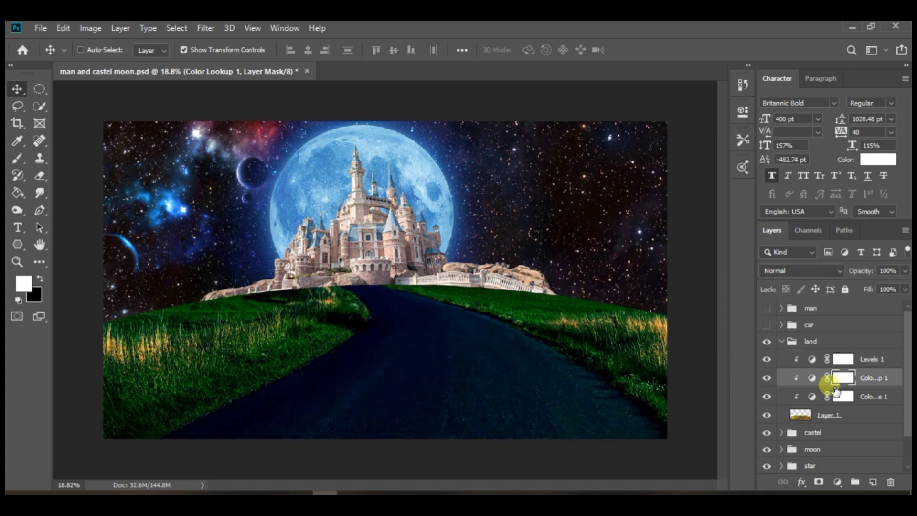
{"action": "mouse_move", "coordinate": [377, 298]}
{"action": "left_mouse_down"}
{"action": "mouse_move", "coordinate": [443, 368]}
{"action": "mouse_move", "coordinate": [413, 435]}
{"action": "mouse_move", "coordinate": [377, 437]}
{"action": "left_mouse_up"}
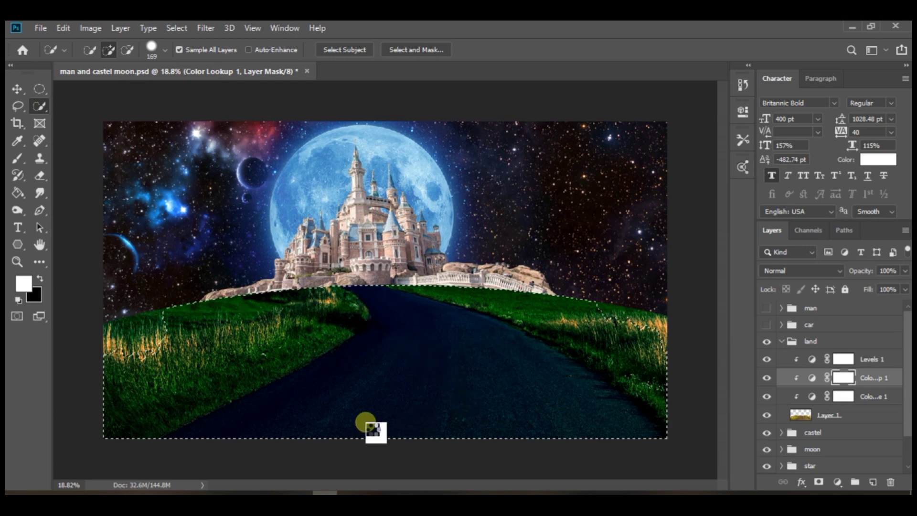
{"action": "key", "text": "ctrl+d"}
{"action": "left_click", "coordinate": [16, 157]}
{"action": "left_click", "coordinate": [39, 278]}
{"action": "left_click_drag", "start_coordinate": [381, 376], "coordinate": [400, 174]}
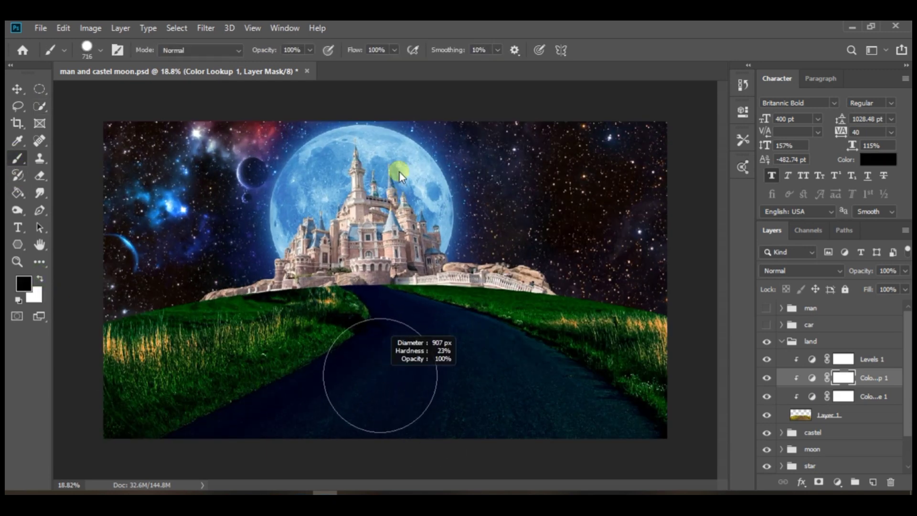
{"action": "mouse_move", "coordinate": [383, 401]}
{"action": "left_mouse_down"}
{"action": "mouse_move", "coordinate": [469, 374]}
{"action": "mouse_move", "coordinate": [591, 435]}
{"action": "left_mouse_up"}
{"action": "mouse_move", "coordinate": [296, 401]}
{"action": "left_mouse_down"}
{"action": "mouse_move", "coordinate": [333, 394]}
{"action": "mouse_move", "coordinate": [351, 426]}
{"action": "left_mouse_up"}
Step: Mask the Color Lookup effect off the rest of the road up to the castle with smaller soft black brushes, and compare Levels 1 on and off
{"action": "left_click_drag", "start_coordinate": [409, 293], "coordinate": [364, 289]}
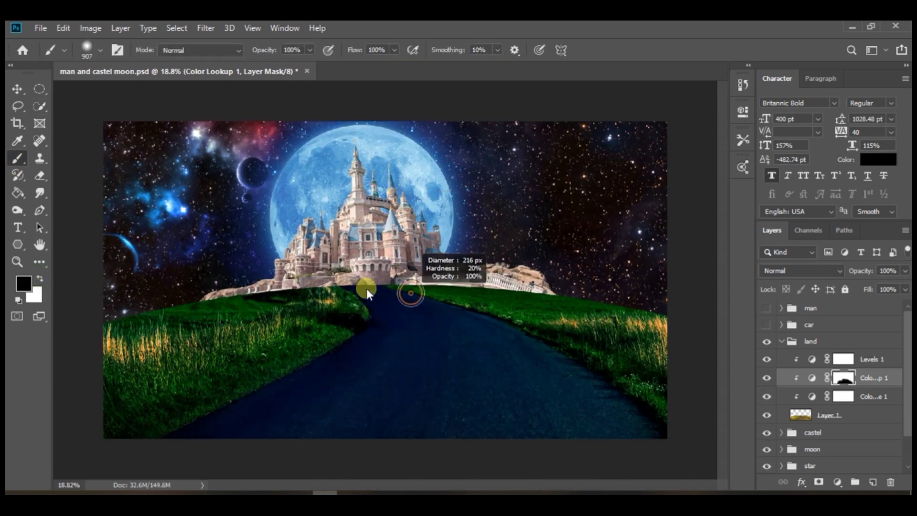
{"action": "scroll", "coordinate": [380, 300], "scroll_direction": "up", "scroll_amount": 5}
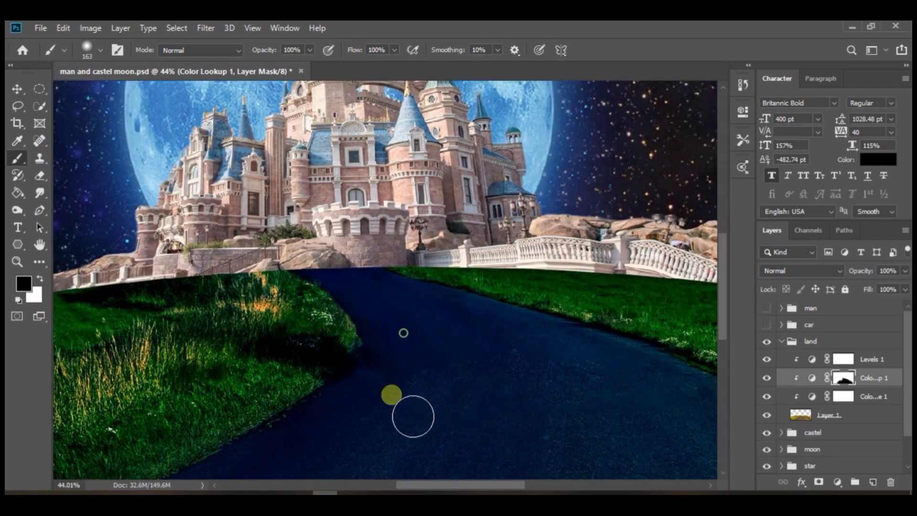
{"action": "left_click_drag", "start_coordinate": [415, 350], "coordinate": [416, 397]}
{"action": "scroll", "coordinate": [410, 353], "scroll_direction": "down", "scroll_amount": 5}
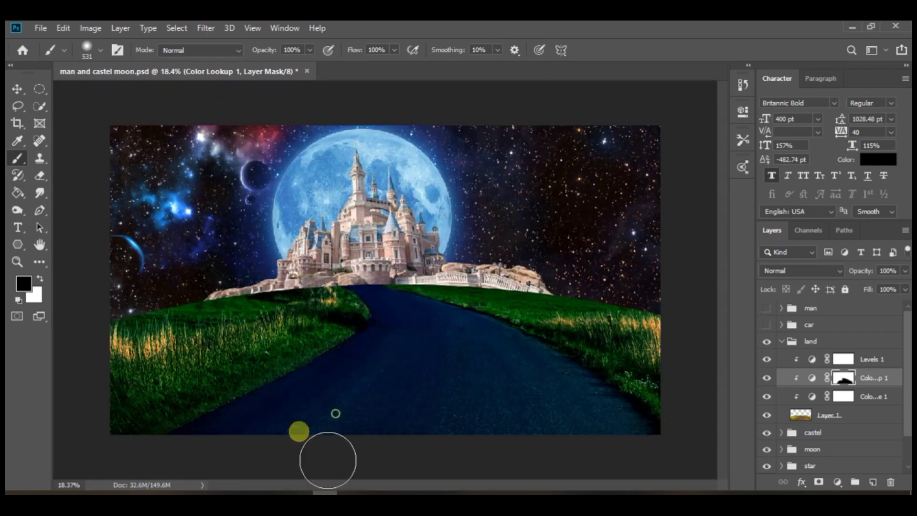
{"action": "scroll", "coordinate": [431, 371], "scroll_direction": "down", "scroll_amount": 1}
{"action": "scroll", "coordinate": [533, 372], "scroll_direction": "up", "scroll_amount": 1}
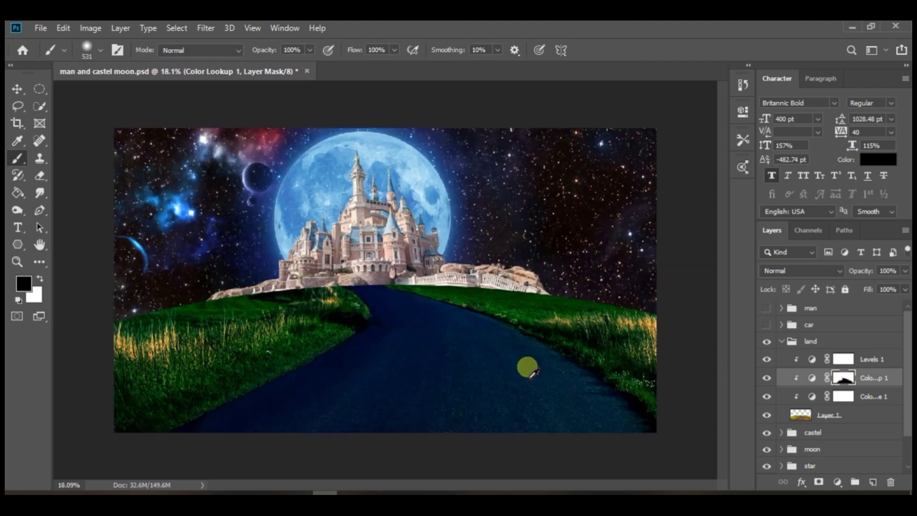
{"action": "left_click", "coordinate": [767, 359]}
{"action": "left_click", "coordinate": [768, 359]}
Step: Try darkening the land with a clipped Brightness/Contrast adjustment at brightness -150 and contrast -35, and delete it
{"action": "left_click", "coordinate": [881, 359]}
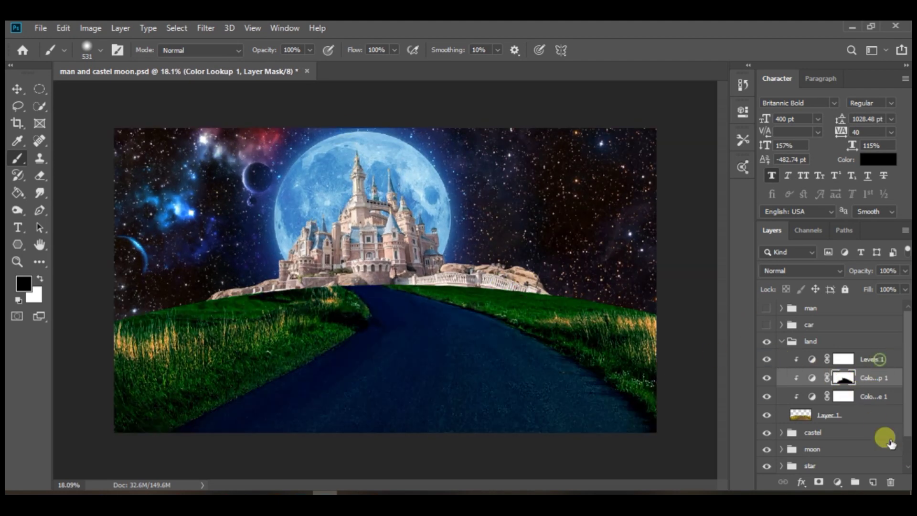
{"action": "left_click", "coordinate": [838, 482]}
{"action": "left_click", "coordinate": [853, 287]}
{"action": "left_click_drag", "start_coordinate": [629, 186], "coordinate": [546, 193]}
{"action": "left_click", "coordinate": [628, 332]}
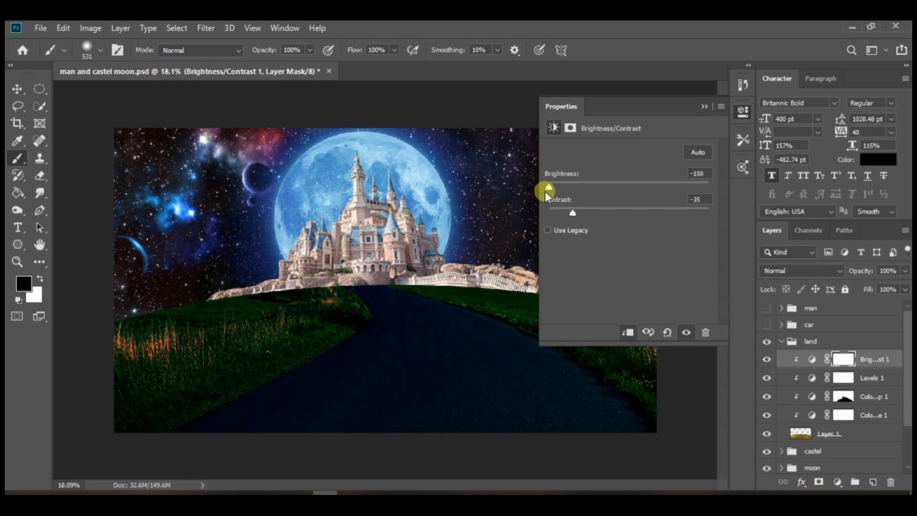
{"action": "left_click", "coordinate": [518, 192]}
{"action": "left_click_drag", "start_coordinate": [666, 106], "coordinate": [645, 156]}
{"action": "left_click", "coordinate": [699, 143]}
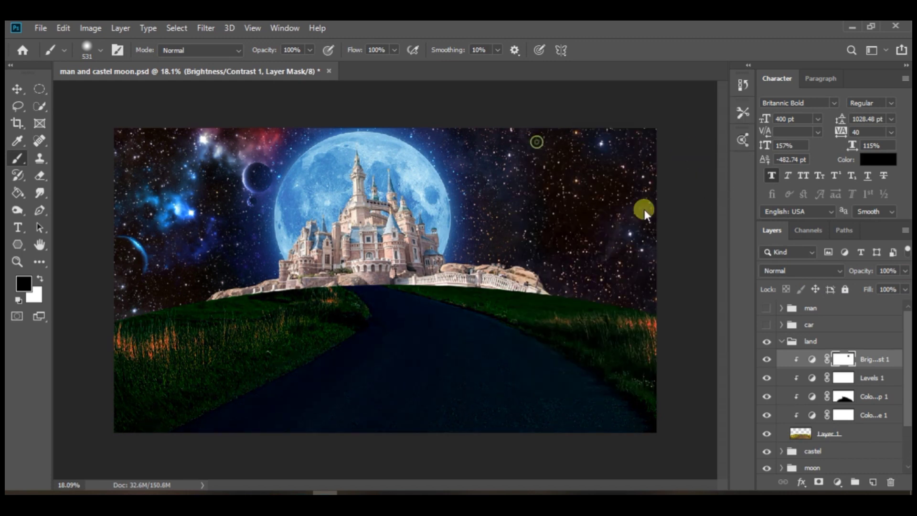
{"action": "key", "text": "Delete"}
Step: Add a second Levels adjustment clipped to the land with black input 32 and midtones about 0.50, and invert its mask to black
{"action": "left_click", "coordinate": [837, 483]}
{"action": "left_click", "coordinate": [876, 302]}
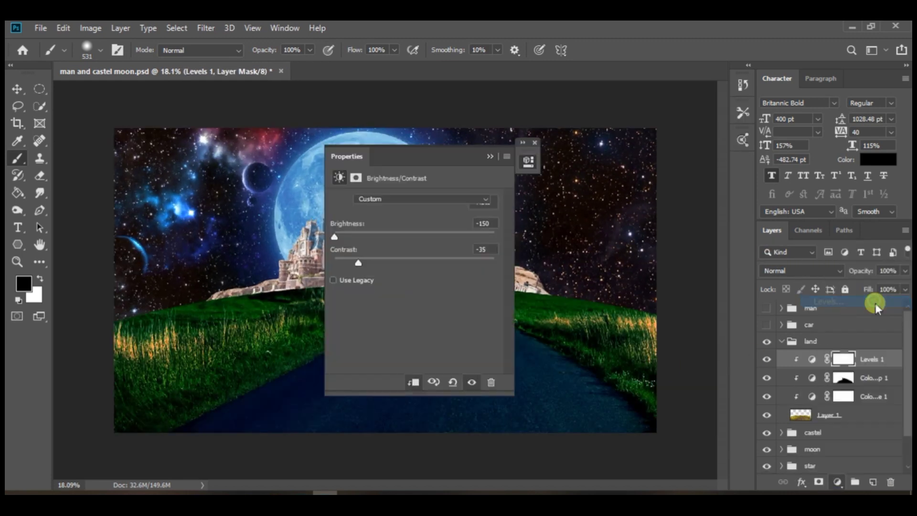
{"action": "left_click_drag", "start_coordinate": [422, 160], "coordinate": [732, 174]}
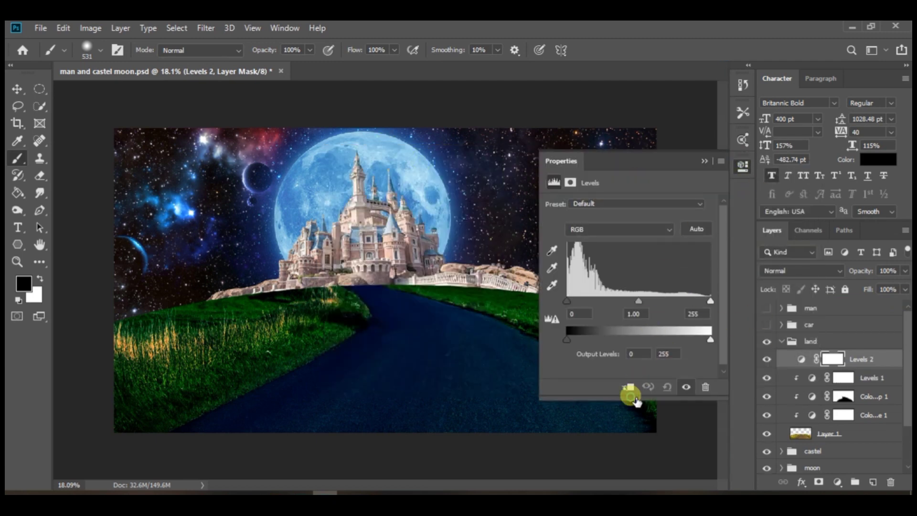
{"action": "left_click_drag", "start_coordinate": [567, 302], "coordinate": [585, 302]}
{"action": "left_click_drag", "start_coordinate": [644, 301], "coordinate": [660, 301]}
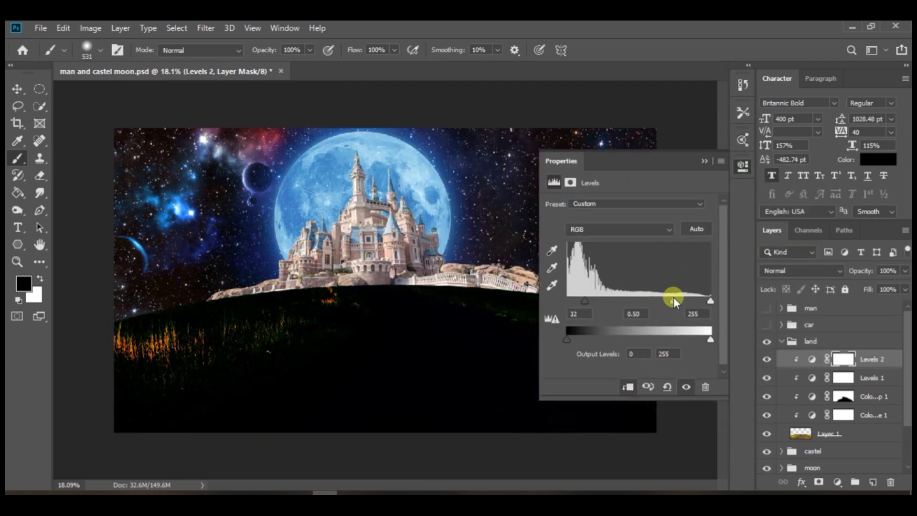
{"action": "left_click", "coordinate": [704, 161]}
{"action": "key", "text": "ctrl+i"}
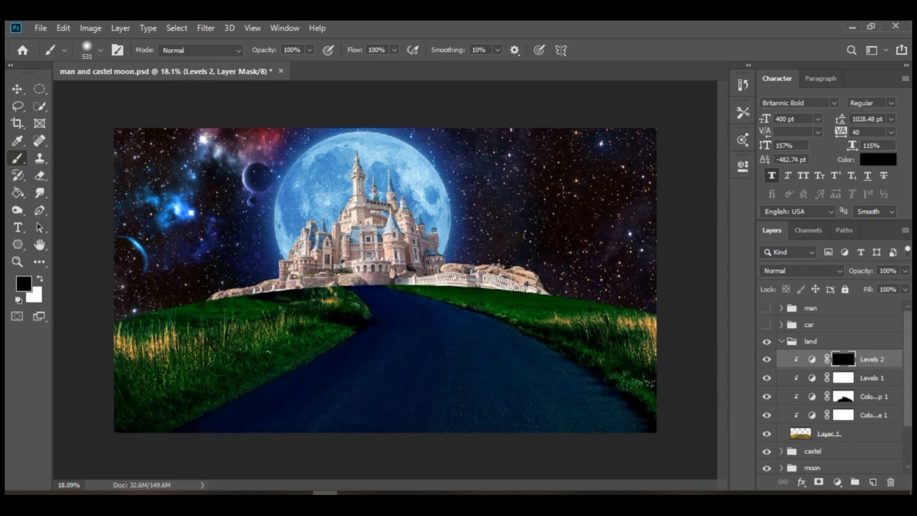
{"action": "left_click", "coordinate": [189, 299]}
{"action": "left_click_drag", "start_coordinate": [145, 330], "coordinate": [123, 367]}
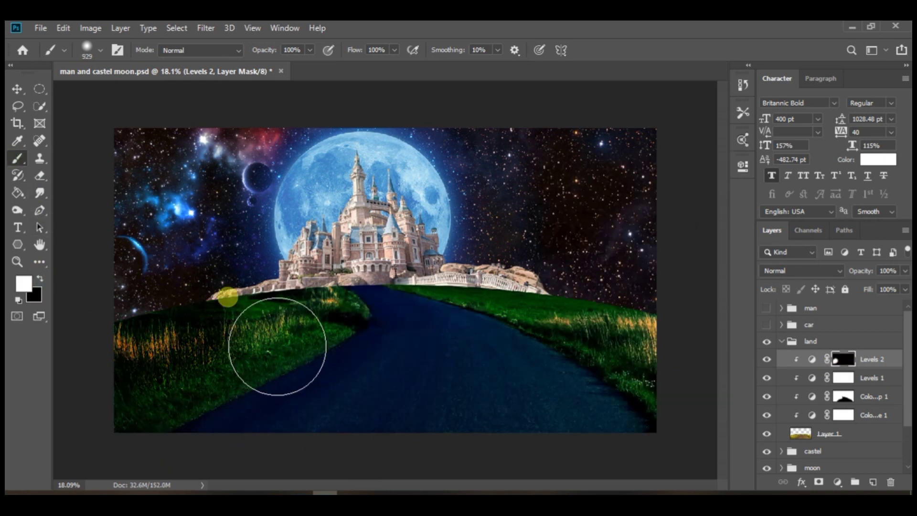
{"action": "key", "text": "ctrl+z"}
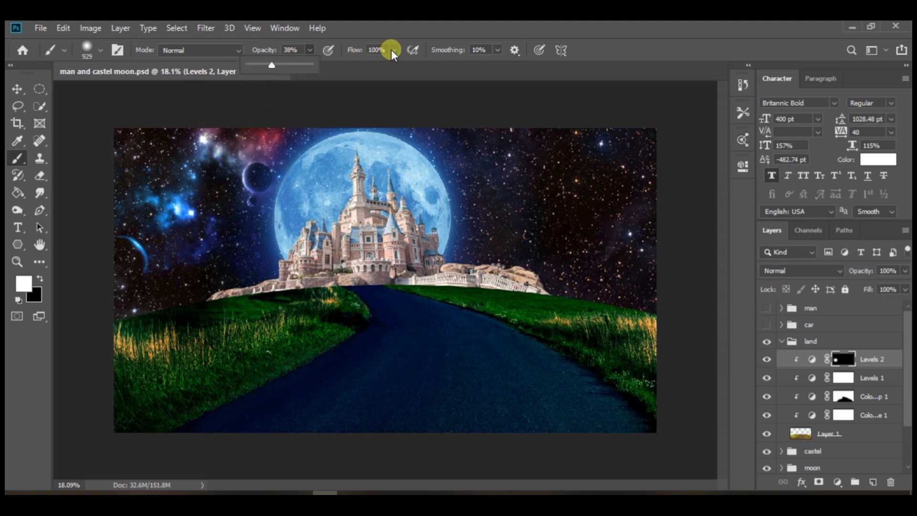
Step: Paint the new Levels darkening onto the grass and the lower road edge with a soft white 929 px brush, starting at 38% opacity and 26% flow
{"action": "mouse_move", "coordinate": [215, 352]}
{"action": "left_mouse_down"}
{"action": "mouse_move", "coordinate": [192, 410]}
{"action": "mouse_move", "coordinate": [225, 438]}
{"action": "mouse_move", "coordinate": [180, 375]}
{"action": "left_mouse_up"}
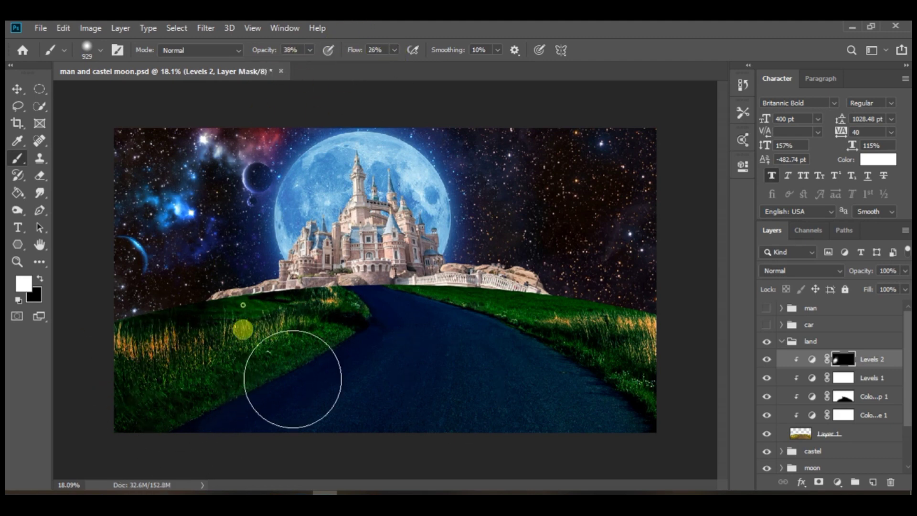
{"action": "mouse_move", "coordinate": [334, 339]}
{"action": "left_mouse_down"}
{"action": "mouse_move", "coordinate": [251, 385]}
{"action": "mouse_move", "coordinate": [192, 441]}
{"action": "mouse_move", "coordinate": [204, 396]}
{"action": "mouse_move", "coordinate": [239, 412]}
{"action": "mouse_move", "coordinate": [196, 395]}
{"action": "left_mouse_up"}
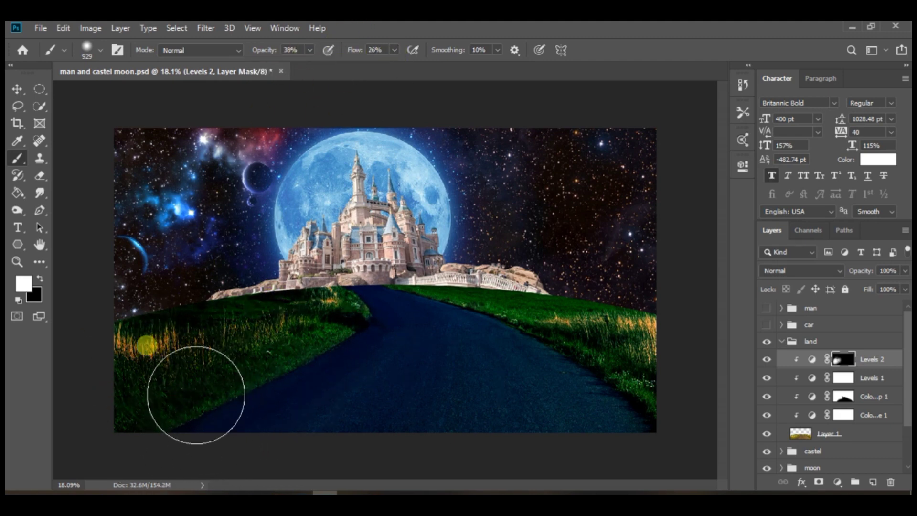
{"action": "left_click_drag", "start_coordinate": [376, 71], "coordinate": [444, 65]}
{"action": "mouse_move", "coordinate": [168, 404]}
{"action": "left_mouse_down"}
{"action": "mouse_move", "coordinate": [221, 432]}
{"action": "mouse_move", "coordinate": [215, 404]}
{"action": "mouse_move", "coordinate": [257, 346]}
{"action": "mouse_move", "coordinate": [354, 360]}
{"action": "left_mouse_up"}
{"action": "mouse_move", "coordinate": [193, 431]}
{"action": "left_mouse_down"}
{"action": "mouse_move", "coordinate": [526, 313]}
{"action": "mouse_move", "coordinate": [512, 314]}
{"action": "mouse_move", "coordinate": [622, 352]}
{"action": "mouse_move", "coordinate": [706, 401]}
{"action": "mouse_move", "coordinate": [508, 298]}
{"action": "mouse_move", "coordinate": [493, 315]}
{"action": "mouse_move", "coordinate": [640, 425]}
{"action": "left_mouse_up"}
Step: Lighten the over-darkened grass below the castle on the Levels mask with a soft black 202 px brush at 21% opacity and 67% flow
{"action": "key", "text": "x"}
{"action": "mouse_move", "coordinate": [522, 442]}
{"action": "left_mouse_down"}
{"action": "mouse_move", "coordinate": [520, 399]}
{"action": "mouse_move", "coordinate": [459, 424]}
{"action": "left_mouse_up"}
{"action": "key", "text": "ctrl+z"}
{"action": "left_click_drag", "start_coordinate": [239, 295], "coordinate": [530, 315]}
{"action": "mouse_move", "coordinate": [474, 269]}
{"action": "left_mouse_down"}
{"action": "mouse_move", "coordinate": [469, 312]}
{"action": "mouse_move", "coordinate": [306, 329]}
{"action": "mouse_move", "coordinate": [536, 321]}
{"action": "left_mouse_up"}
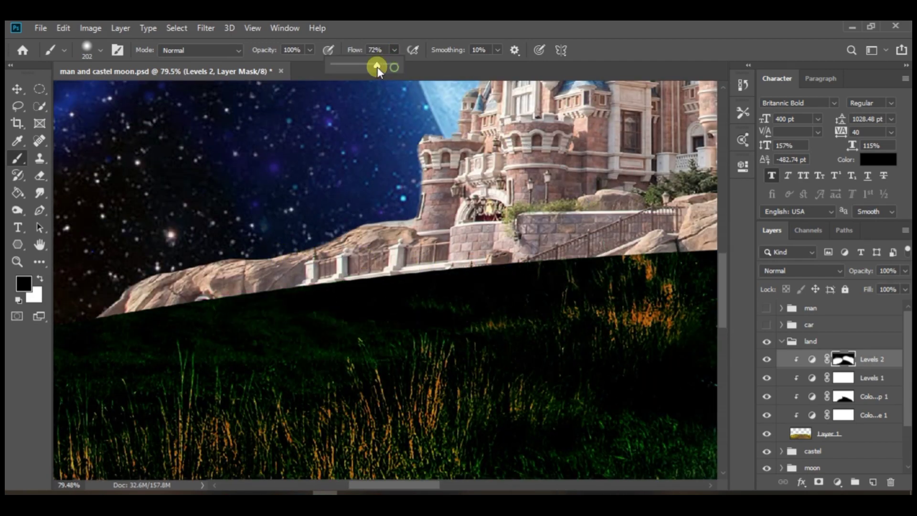
{"action": "left_click_drag", "start_coordinate": [378, 66], "coordinate": [374, 67]}
{"action": "left_click_drag", "start_coordinate": [310, 50], "coordinate": [309, 67]}
{"action": "mouse_move", "coordinate": [288, 350]}
{"action": "left_mouse_down"}
{"action": "mouse_move", "coordinate": [639, 320]}
{"action": "mouse_move", "coordinate": [855, 328]}
{"action": "left_mouse_up"}
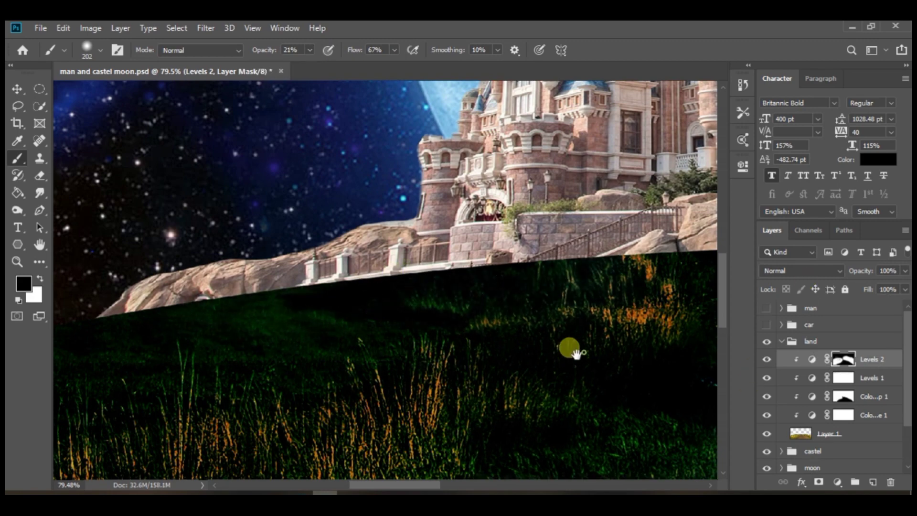
{"action": "left_click_drag", "start_coordinate": [573, 352], "coordinate": [410, 358]}
{"action": "left_click_drag", "start_coordinate": [477, 317], "coordinate": [646, 314]}
{"action": "left_click_drag", "start_coordinate": [665, 358], "coordinate": [436, 324]}
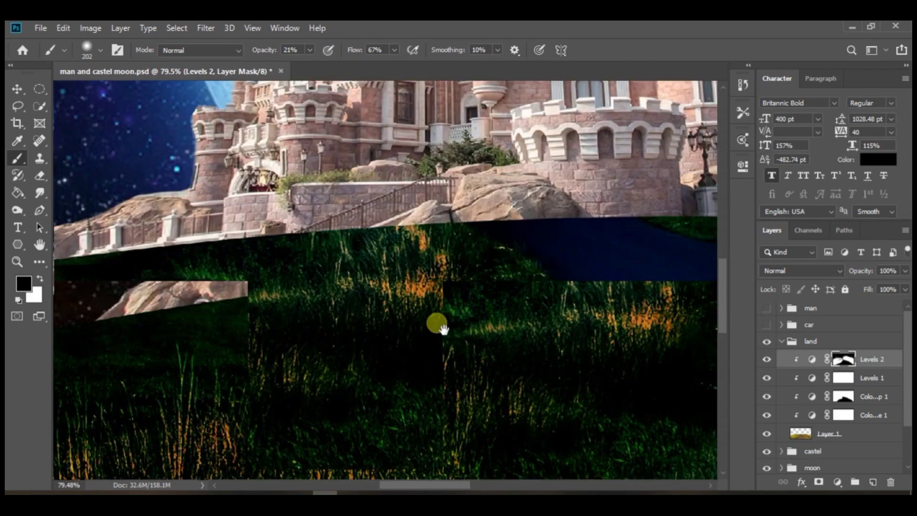
{"action": "left_click_drag", "start_coordinate": [489, 252], "coordinate": [878, 243]}
Step: Refine the Levels mask across the remaining grass and road with the soft black brush, compare the land adjustments, and collapse the land group
{"action": "scroll", "coordinate": [447, 282], "scroll_direction": "down", "scroll_amount": 7}
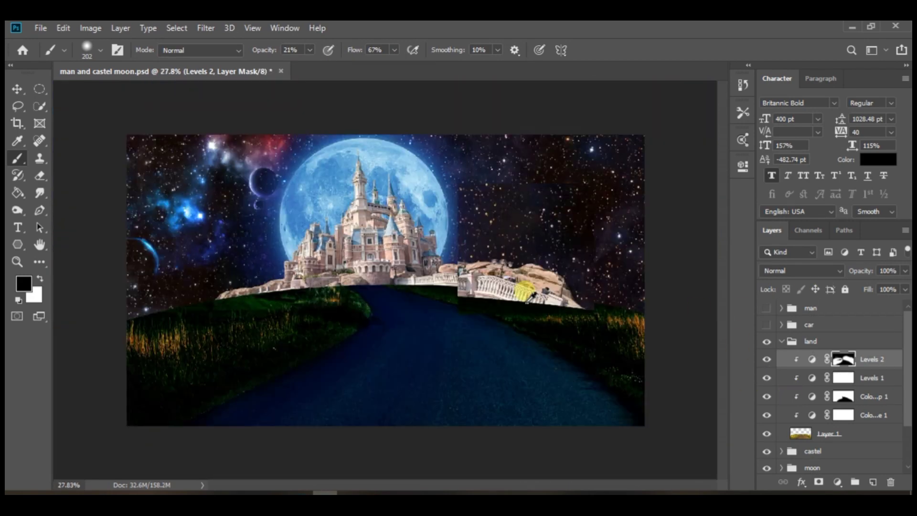
{"action": "scroll", "coordinate": [528, 290], "scroll_direction": "up", "scroll_amount": 4}
{"action": "left_click_drag", "start_coordinate": [344, 342], "coordinate": [594, 362]}
{"action": "scroll", "coordinate": [642, 342], "scroll_direction": "down", "scroll_amount": 4}
{"action": "scroll", "coordinate": [248, 325], "scroll_direction": "up", "scroll_amount": 4}
{"action": "left_click_drag", "start_coordinate": [248, 335], "coordinate": [415, 270]}
{"action": "left_click_drag", "start_coordinate": [551, 229], "coordinate": [386, 293]}
{"action": "scroll", "coordinate": [527, 269], "scroll_direction": "down", "scroll_amount": 3}
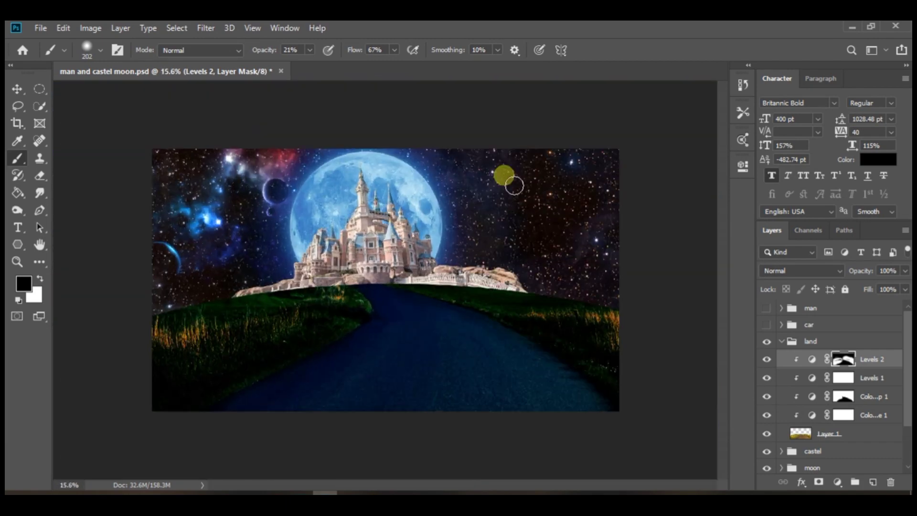
{"action": "left_click_drag", "start_coordinate": [765, 415], "coordinate": [767, 359]}
{"action": "left_click", "coordinate": [782, 341]}
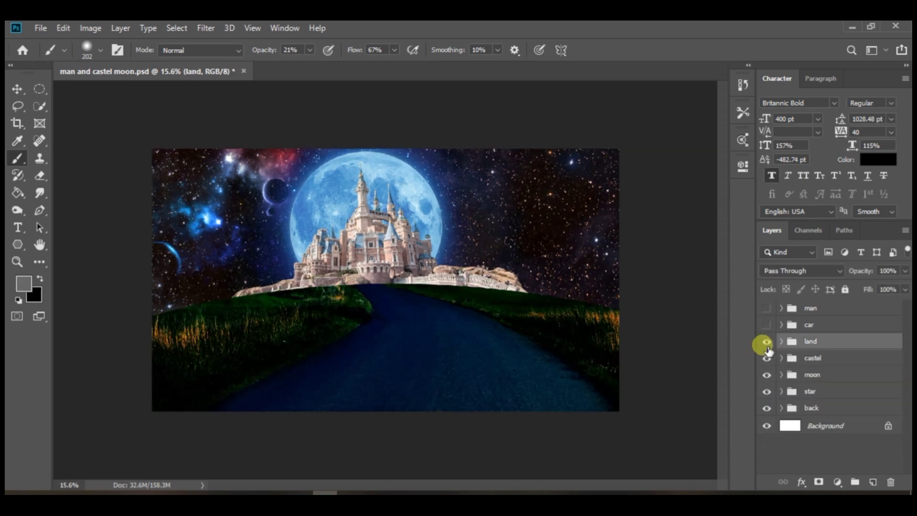
Step: Add a Color Balance adjustment clipped to the castle's Layer 2 and shift its midtones towards cyan, green and blue
{"action": "left_click", "coordinate": [782, 358]}
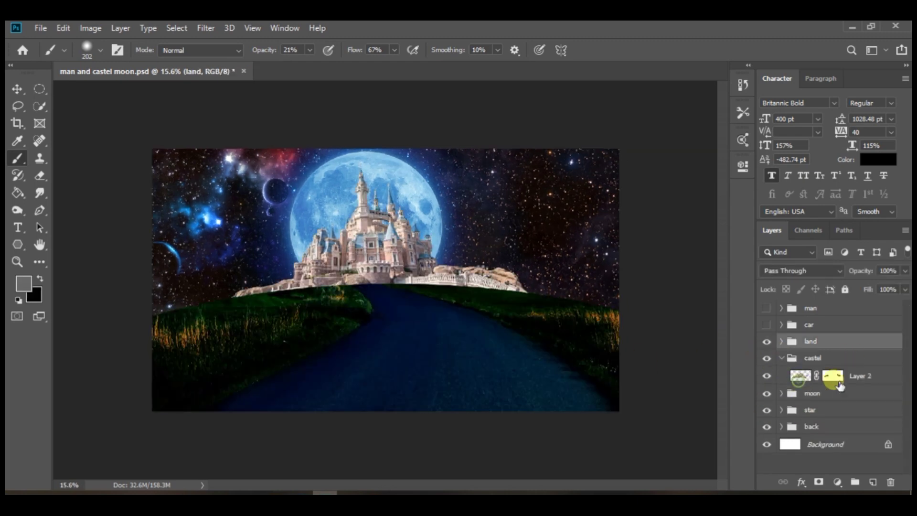
{"action": "left_click", "coordinate": [808, 377]}
{"action": "left_click", "coordinate": [837, 481]}
{"action": "left_click", "coordinate": [817, 362]}
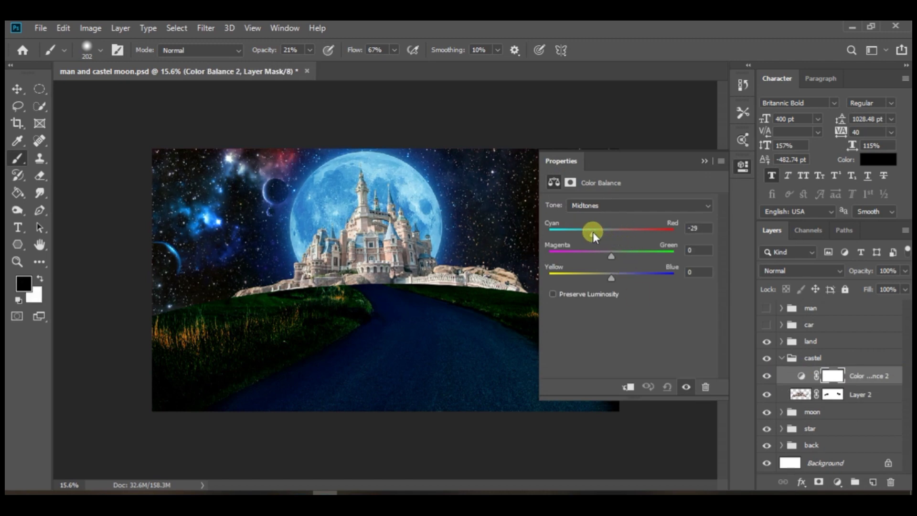
{"action": "left_click", "coordinate": [629, 387]}
{"action": "left_click_drag", "start_coordinate": [611, 257], "coordinate": [620, 276]}
Step: Adjust the castle's Color Balance shadows and set its highlights to -24 Cyan–Red, +14 Magenta–Green and +11 Yellow–Blue
{"action": "left_click", "coordinate": [637, 206]}
{"action": "left_click", "coordinate": [637, 216]}
{"action": "mouse_move", "coordinate": [612, 233]}
{"action": "left_mouse_down"}
{"action": "mouse_move", "coordinate": [587, 233]}
{"action": "mouse_move", "coordinate": [611, 254]}
{"action": "mouse_move", "coordinate": [601, 259]}
{"action": "mouse_move", "coordinate": [597, 236]}
{"action": "left_mouse_up"}
{"action": "left_click", "coordinate": [610, 205]}
{"action": "left_click", "coordinate": [611, 233]}
{"action": "left_click_drag", "start_coordinate": [611, 278], "coordinate": [620, 254]}
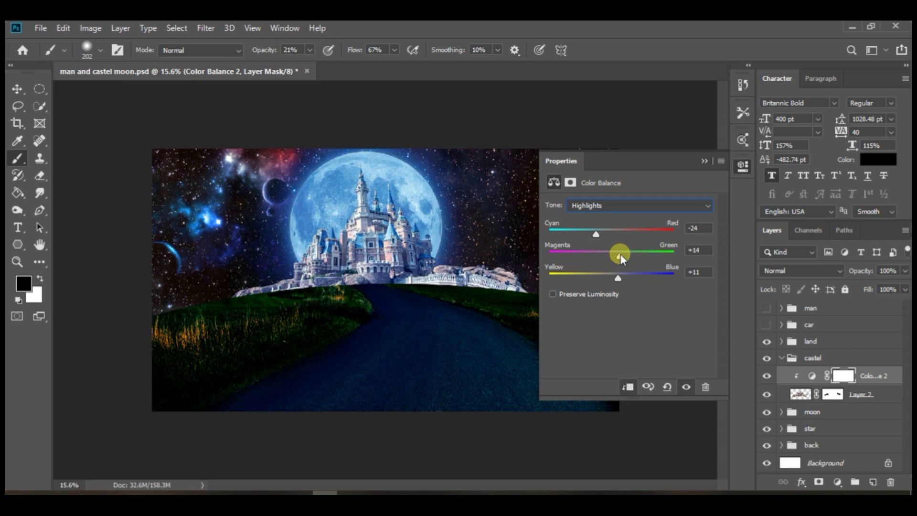
{"action": "left_click", "coordinate": [704, 161]}
Step: Darken the castle with a clipped Levels adjustment by raising the black input, lowering the midtones and reducing the white output level
{"action": "left_click", "coordinate": [838, 482]}
{"action": "left_click", "coordinate": [831, 295]}
{"action": "scroll", "coordinate": [371, 244], "scroll_direction": "up", "scroll_amount": 5}
{"action": "left_click_drag", "start_coordinate": [348, 286], "coordinate": [379, 281]}
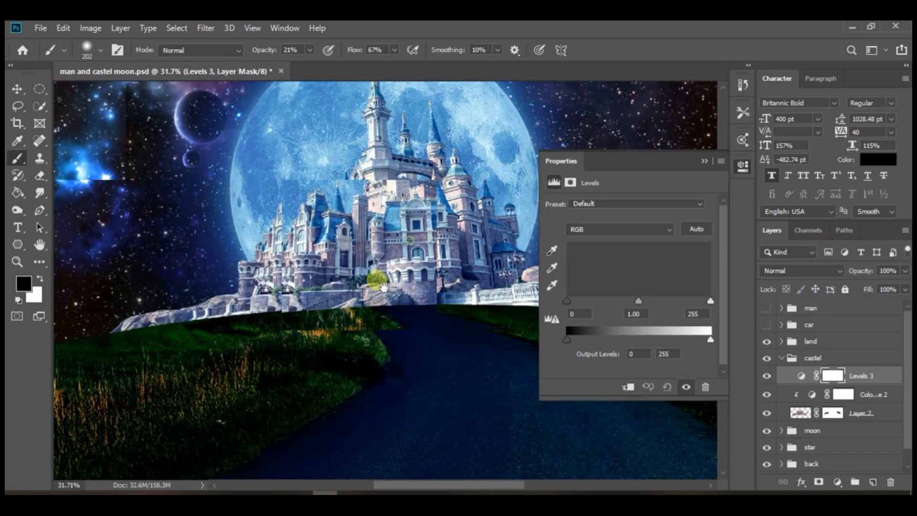
{"action": "left_click_drag", "start_coordinate": [567, 301], "coordinate": [674, 302]}
{"action": "left_click_drag", "start_coordinate": [711, 340], "coordinate": [698, 337]}
{"action": "left_click", "coordinate": [705, 162]}
{"action": "scroll", "coordinate": [522, 289], "scroll_direction": "down", "scroll_amount": 6}
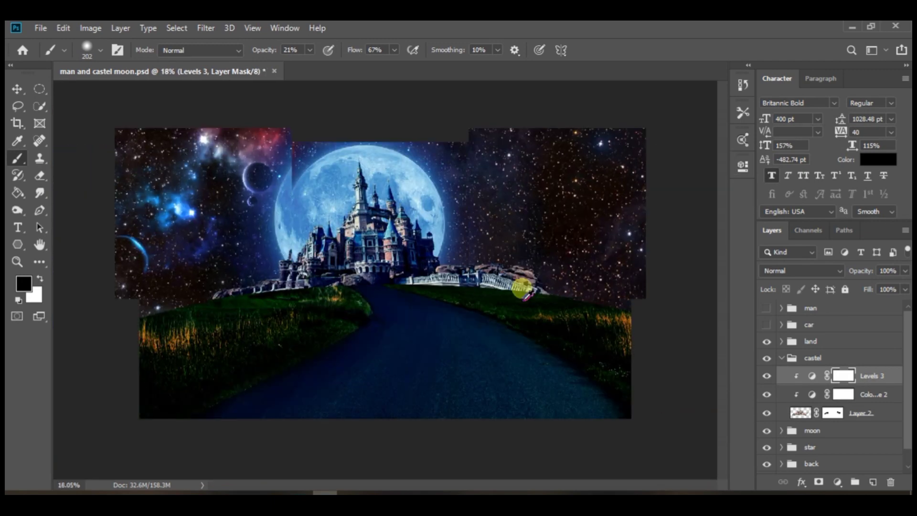
{"action": "scroll", "coordinate": [460, 300], "scroll_direction": "up", "scroll_amount": 5}
{"action": "scroll", "coordinate": [512, 323], "scroll_direction": "down", "scroll_amount": 2}
{"action": "scroll", "coordinate": [557, 342], "scroll_direction": "up", "scroll_amount": 5}
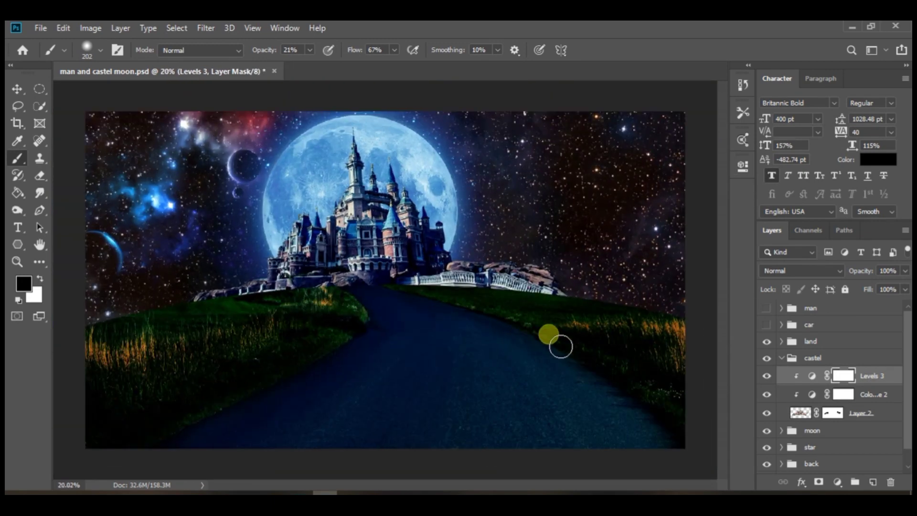
{"action": "scroll", "coordinate": [416, 274], "scroll_direction": "down", "scroll_amount": 8}
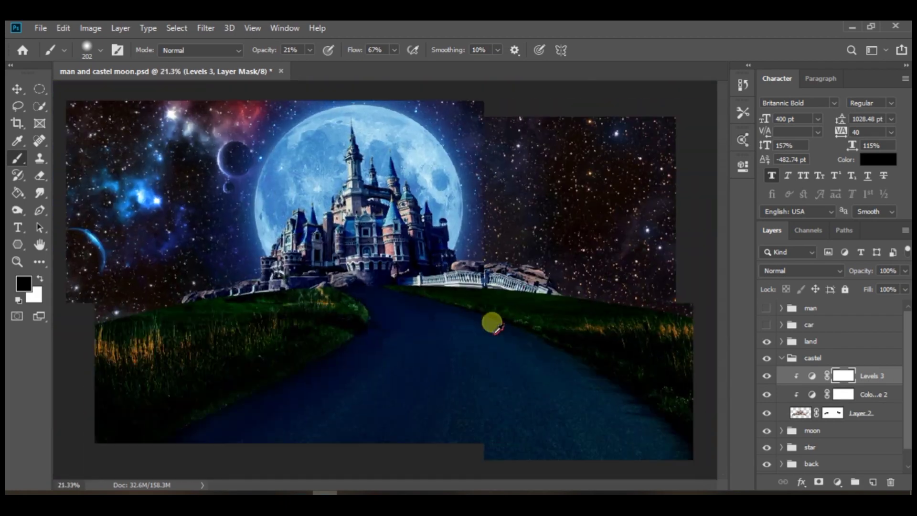
Step: Add a Color Lookup adjustment clipped to the castle using the 3DLUT file Crisp_Winter.look, and reduce its opacity to 55%
{"action": "left_click", "coordinate": [837, 482]}
{"action": "left_click", "coordinate": [841, 412]}
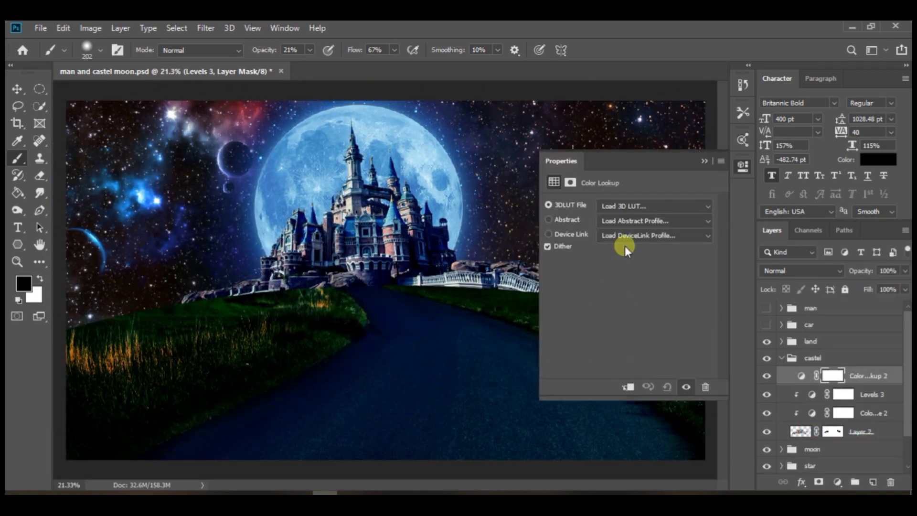
{"action": "left_click", "coordinate": [635, 205]}
{"action": "left_click", "coordinate": [638, 128]}
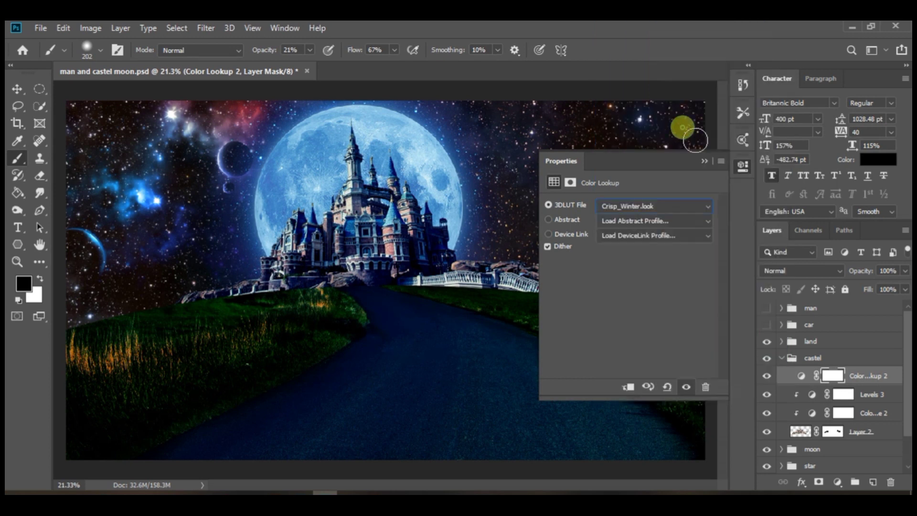
{"action": "left_click", "coordinate": [635, 385]}
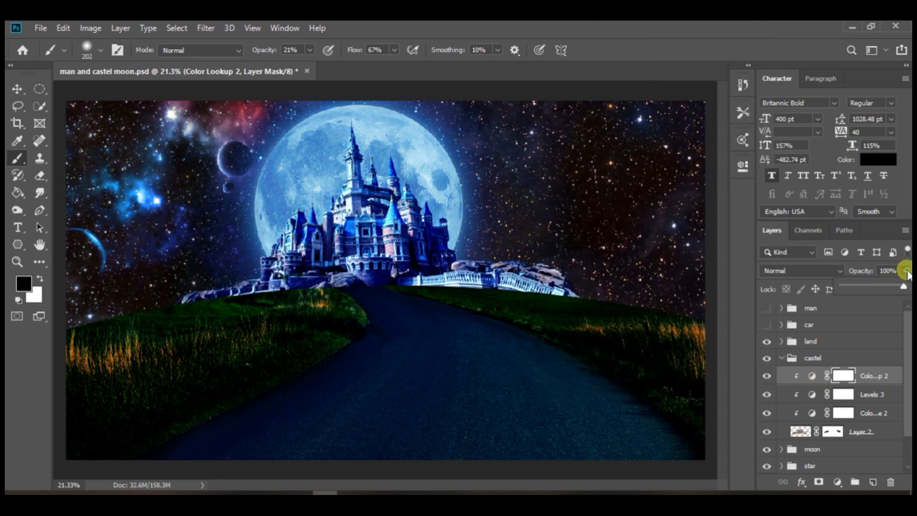
{"action": "left_click_drag", "start_coordinate": [907, 273], "coordinate": [869, 300]}
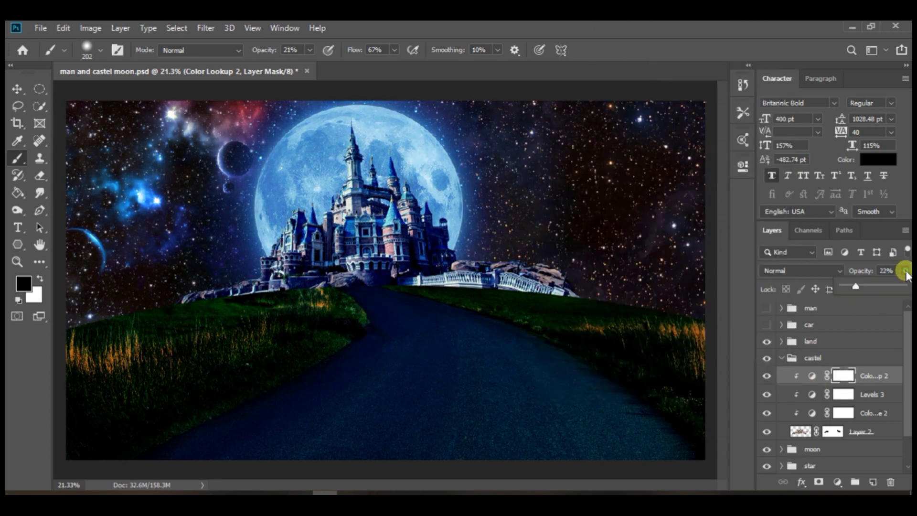
Step: Compare the castle with and without Levels 3, reduce that adjustment's opacity to 95%, and collapse the castel group
{"action": "left_click", "coordinate": [767, 396]}
{"action": "left_click", "coordinate": [767, 396]}
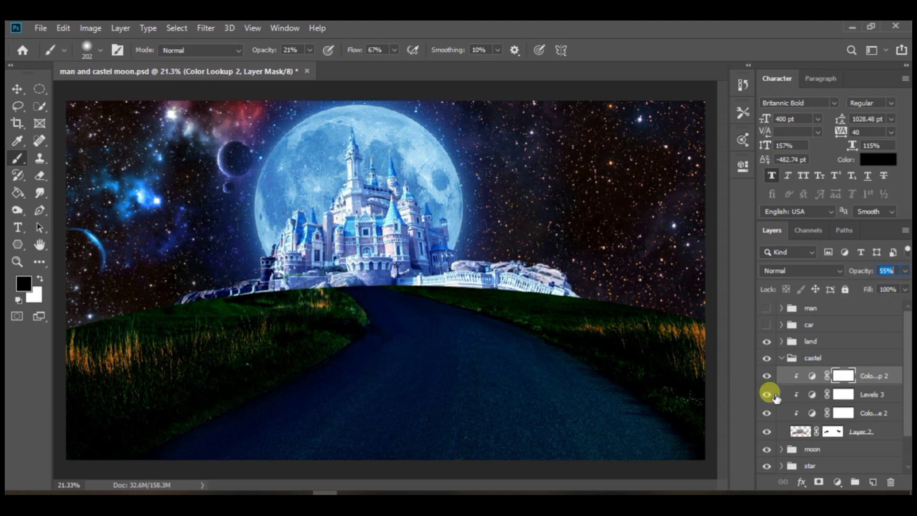
{"action": "left_click", "coordinate": [876, 395]}
{"action": "mouse_move", "coordinate": [905, 279]}
{"action": "left_mouse_down"}
{"action": "mouse_move", "coordinate": [886, 289]}
{"action": "mouse_move", "coordinate": [902, 292]}
{"action": "left_mouse_up"}
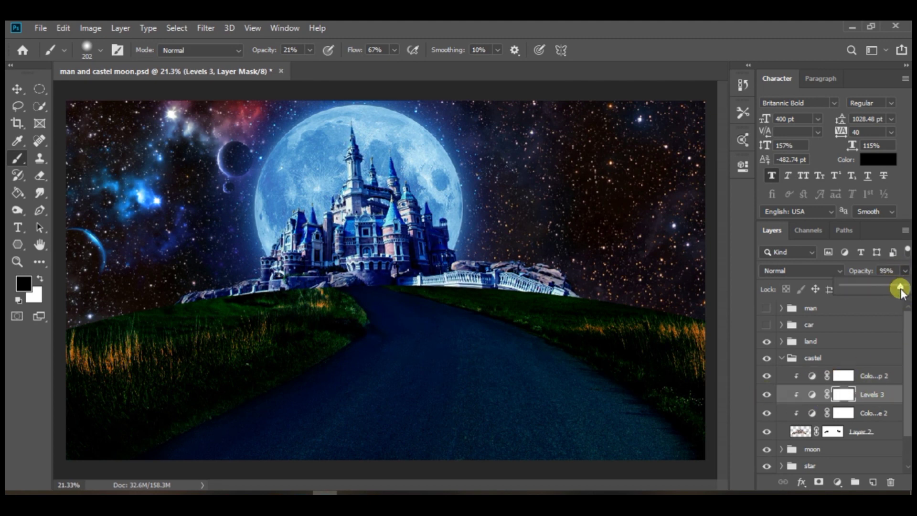
{"action": "left_click", "coordinate": [783, 359]}
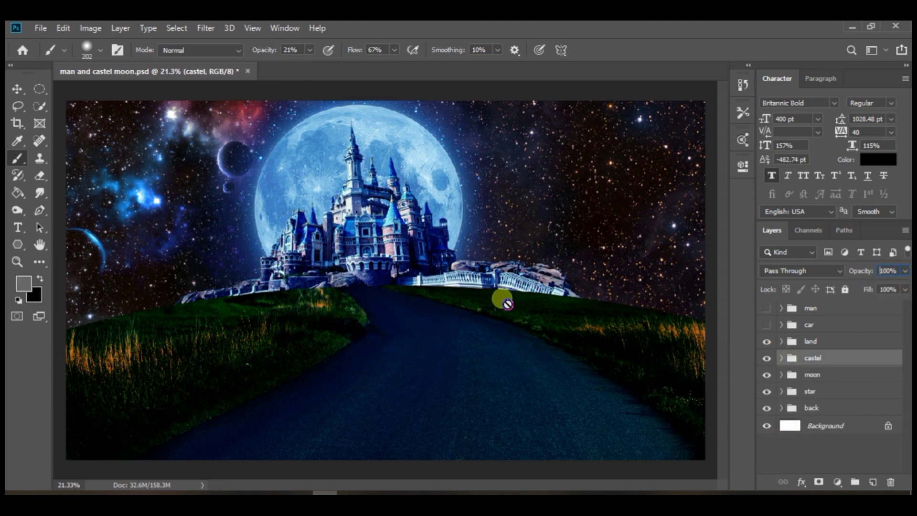
Step: Try to enlarge the star group, rotate it about 13° and move it across the sky
{"action": "left_click", "coordinate": [820, 453]}
{"action": "scroll", "coordinate": [500, 344], "scroll_direction": "down", "scroll_amount": 3}
{"action": "key", "text": "ctrl+0"}
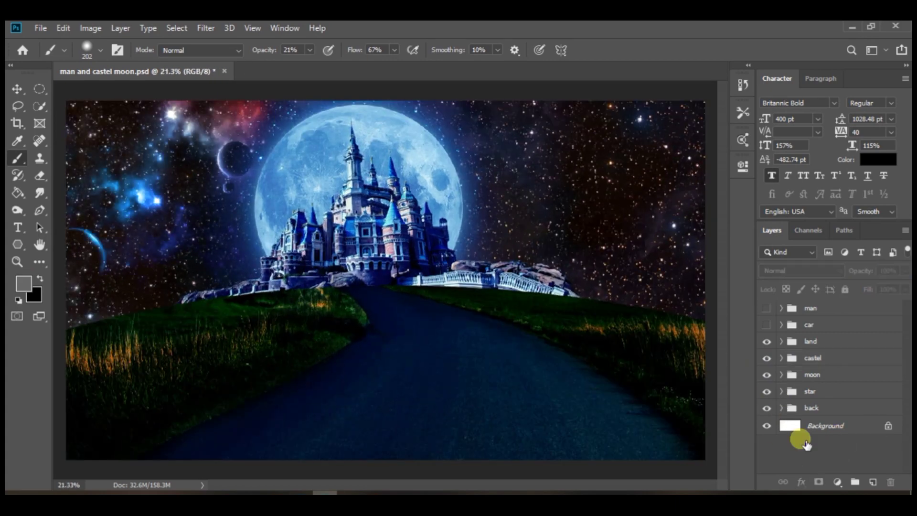
{"action": "left_click", "coordinate": [814, 391]}
{"action": "key", "text": "v"}
{"action": "key", "text": "alt+v"}
{"action": "left_click_drag", "start_coordinate": [169, 204], "coordinate": [412, 193]}
{"action": "left_click_drag", "start_coordinate": [594, 352], "coordinate": [707, 390]}
{"action": "scroll", "coordinate": [705, 389], "scroll_direction": "down", "scroll_amount": 4}
{"action": "left_click_drag", "start_coordinate": [592, 387], "coordinate": [544, 425]}
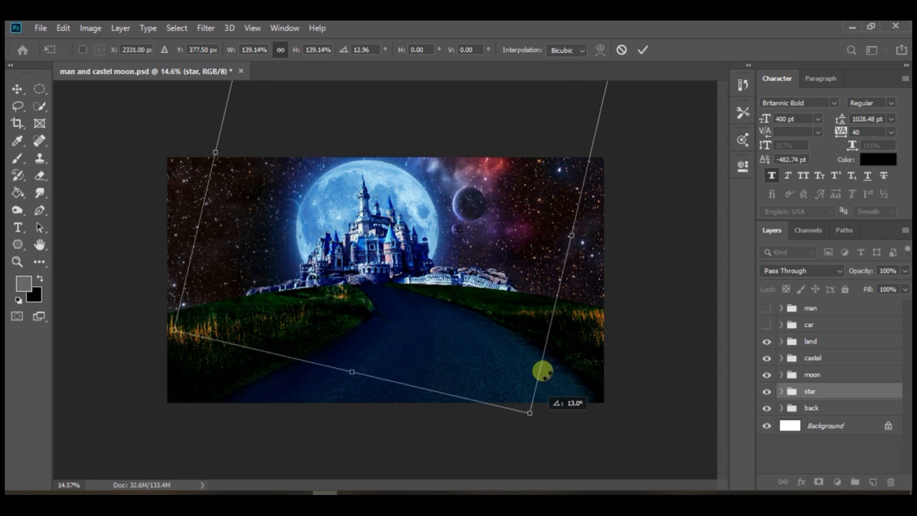
{"action": "left_click_drag", "start_coordinate": [377, 224], "coordinate": [350, 228]}
{"action": "key", "text": "Escape"}
{"action": "key", "text": "ctrl+z"}
{"action": "key", "text": "ctrl+z"}
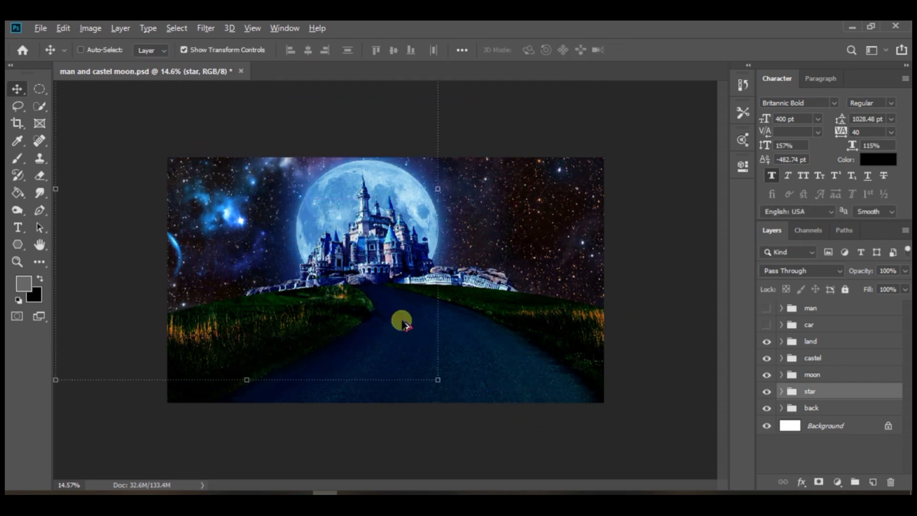
Step: Scale the star group to 68.64% and position it over the sky left of the moon
{"action": "left_click_drag", "start_coordinate": [439, 381], "coordinate": [379, 331]}
{"action": "mouse_move", "coordinate": [301, 269]}
{"action": "left_mouse_down"}
{"action": "mouse_move", "coordinate": [288, 267]}
{"action": "mouse_move", "coordinate": [295, 276]}
{"action": "left_mouse_up"}
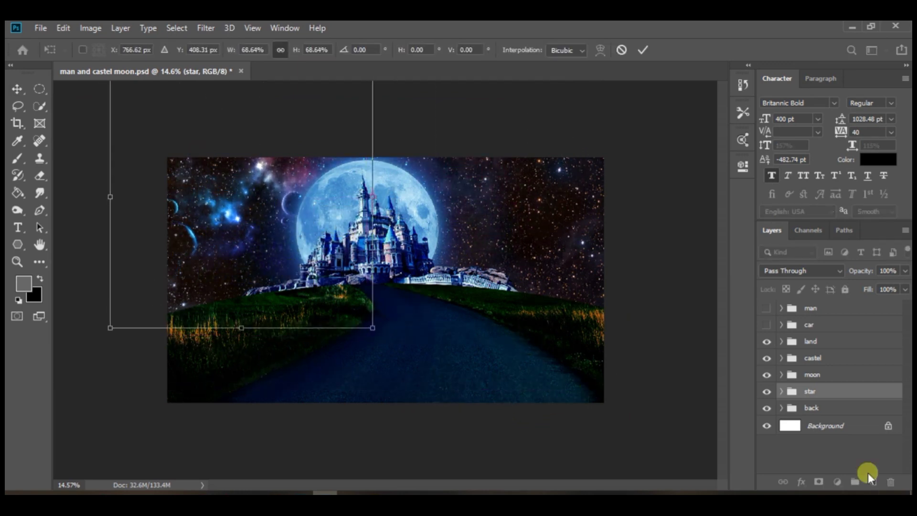
{"action": "key", "text": "Return"}
Step: Duplicate Layer 6 in the star group, flip the copy vertically, and place it over the sky right of the moon
{"action": "left_click", "coordinate": [782, 391]}
{"action": "left_click", "coordinate": [844, 410]}
{"action": "key", "text": "ctrl+j"}
{"action": "left_click_drag", "start_coordinate": [262, 218], "coordinate": [539, 219]}
{"action": "left_click", "coordinate": [589, 420]}
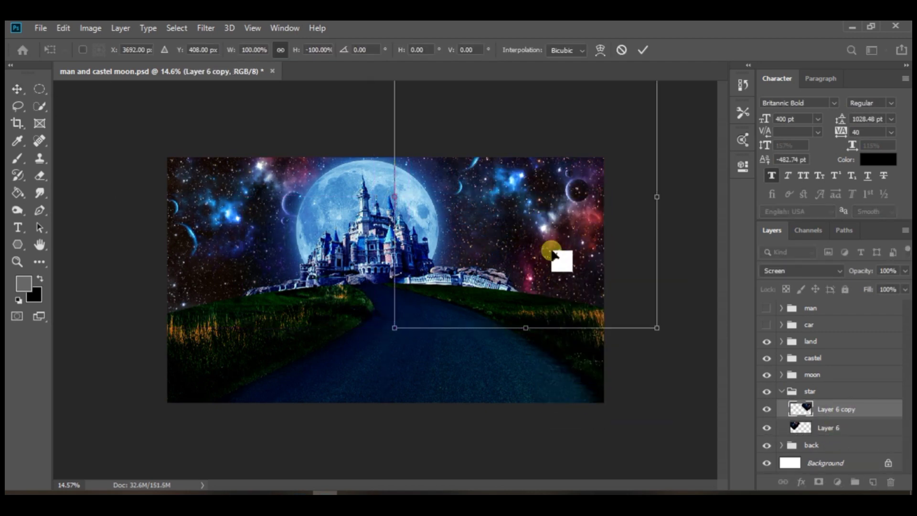
{"action": "left_click_drag", "start_coordinate": [551, 248], "coordinate": [519, 269]}
{"action": "key", "text": "Return"}
{"action": "left_click", "coordinate": [781, 392]}
{"action": "left_click", "coordinate": [867, 461]}
{"action": "scroll", "coordinate": [506, 374], "scroll_direction": "down", "scroll_amount": 2}
{"action": "scroll", "coordinate": [506, 374], "scroll_direction": "up", "scroll_amount": 1}
{"action": "key", "text": "b"}
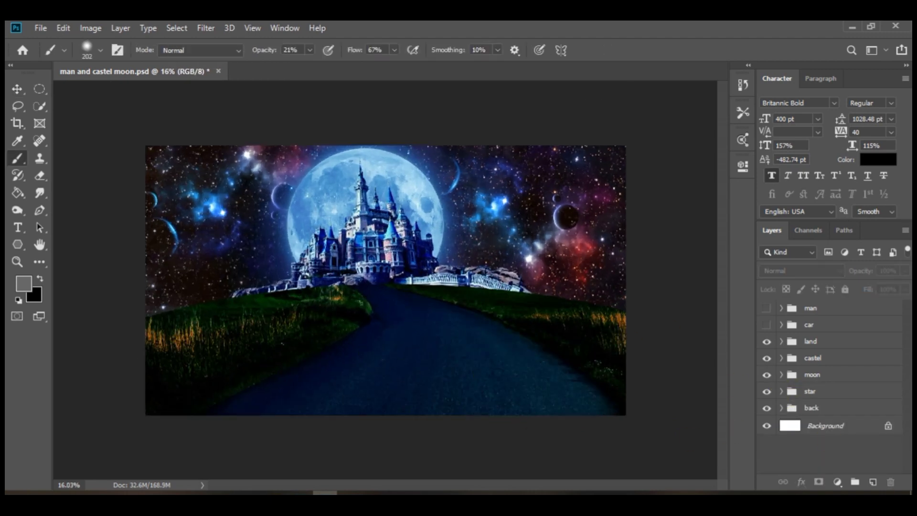
Step: Show the car group, move the car onto the road and scale it down
{"action": "left_click", "coordinate": [767, 325]}
{"action": "key", "text": "v"}
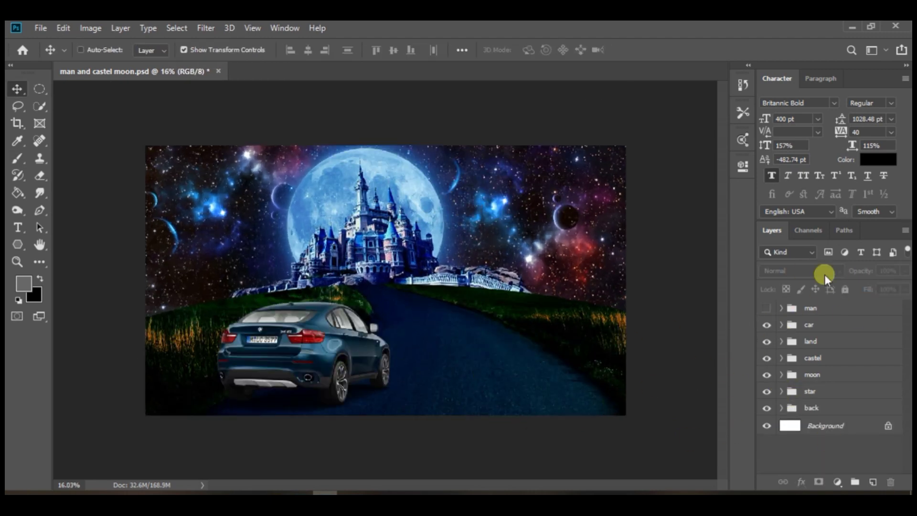
{"action": "left_click", "coordinate": [845, 325]}
{"action": "left_click_drag", "start_coordinate": [342, 360], "coordinate": [368, 371]}
{"action": "left_click", "coordinate": [782, 325]}
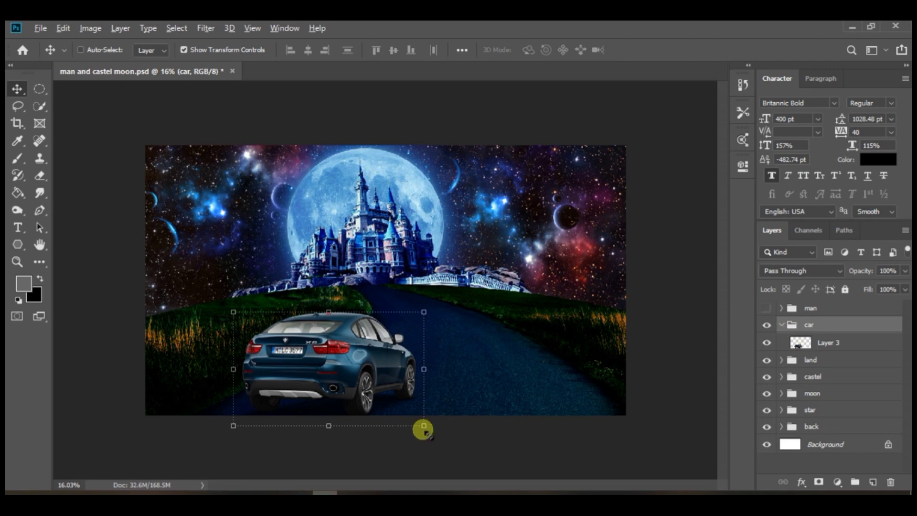
{"action": "left_click_drag", "start_coordinate": [424, 426], "coordinate": [385, 364]}
{"action": "left_click", "coordinate": [791, 368]}
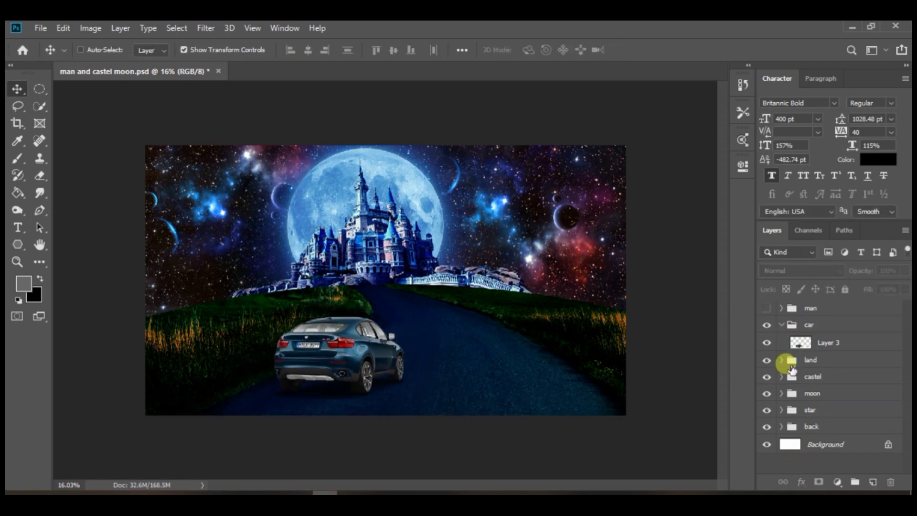
Step: Add a Hue/Saturation adjustment clipped to the car's Layer 3, set Saturation to +53, and fine-tune the hue to keep a blue body
{"action": "left_click", "coordinate": [822, 342]}
{"action": "left_click", "coordinate": [837, 482]}
{"action": "left_click", "coordinate": [833, 350]}
{"action": "left_click_drag", "start_coordinate": [629, 278], "coordinate": [666, 282]}
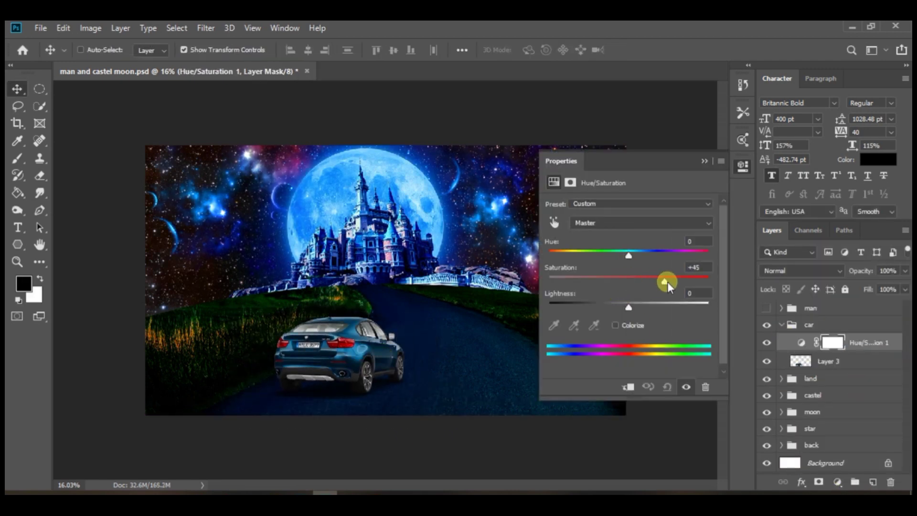
{"action": "left_click_drag", "start_coordinate": [629, 256], "coordinate": [652, 253]}
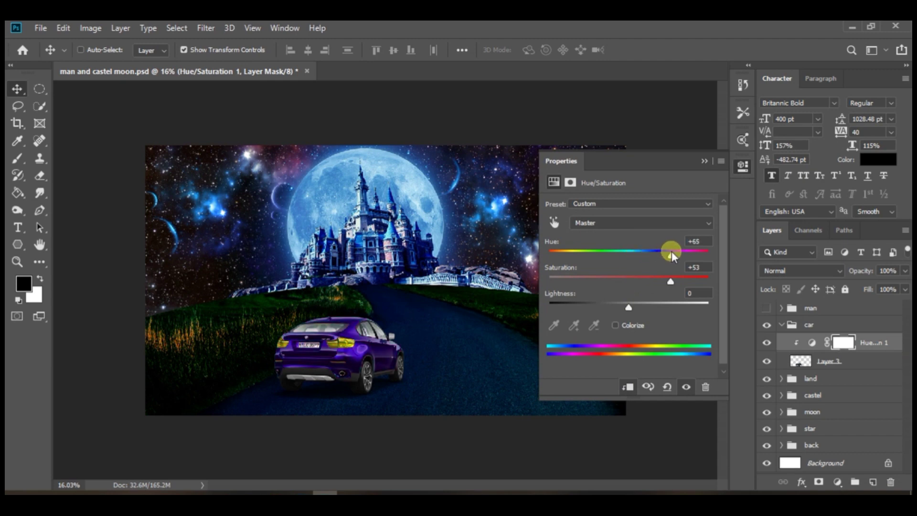
{"action": "left_click_drag", "start_coordinate": [723, 246], "coordinate": [625, 262]}
{"action": "left_click", "coordinate": [705, 161]}
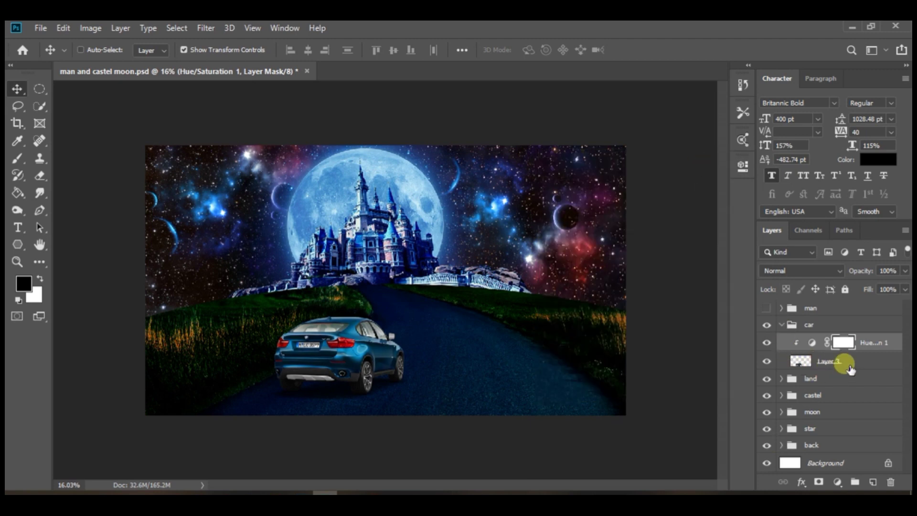
Step: Add a Color Balance adjustment clipped to Layer 3 with midtones at -8 Cyan–Red, -10 Magenta–Green and +20 Yellow–Blue
{"action": "left_click", "coordinate": [847, 365]}
{"action": "left_click", "coordinate": [838, 483]}
{"action": "left_click", "coordinate": [844, 366]}
{"action": "scroll", "coordinate": [313, 345], "scroll_direction": "up", "scroll_amount": 4}
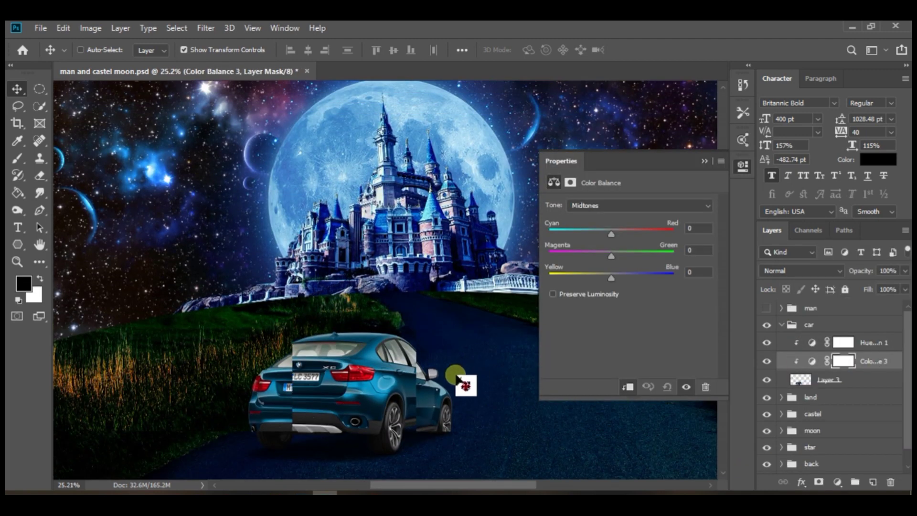
{"action": "mouse_move", "coordinate": [611, 234]}
{"action": "left_mouse_down"}
{"action": "mouse_move", "coordinate": [584, 232]}
{"action": "mouse_move", "coordinate": [606, 242]}
{"action": "left_mouse_up"}
{"action": "left_click_drag", "start_coordinate": [611, 278], "coordinate": [623, 278]}
{"action": "mouse_move", "coordinate": [611, 251]}
{"action": "left_mouse_down"}
{"action": "mouse_move", "coordinate": [621, 257]}
{"action": "mouse_move", "coordinate": [605, 259]}
{"action": "left_mouse_up"}
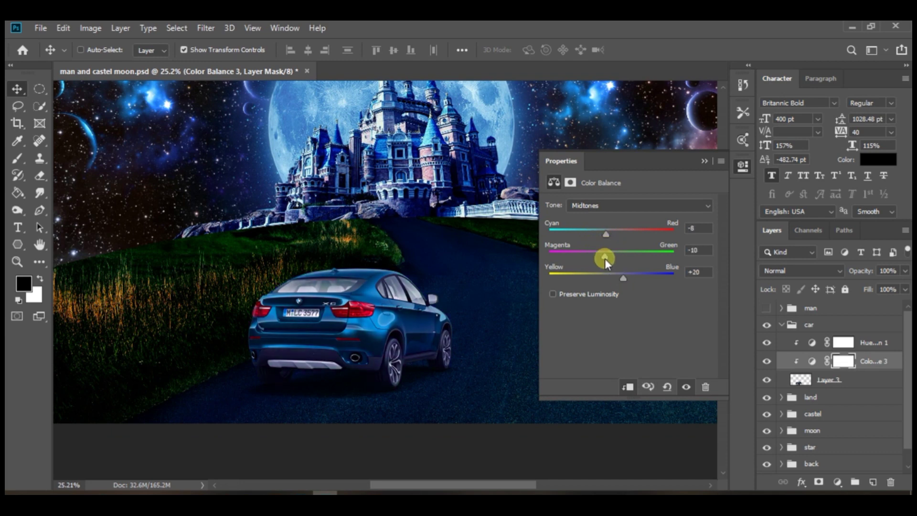
Step: Set the car's Color Balance highlights to -18 Cyan–Red and shift them toward blue
{"action": "left_click", "coordinate": [638, 206]}
{"action": "left_click", "coordinate": [621, 210]}
{"action": "left_click", "coordinate": [621, 210]}
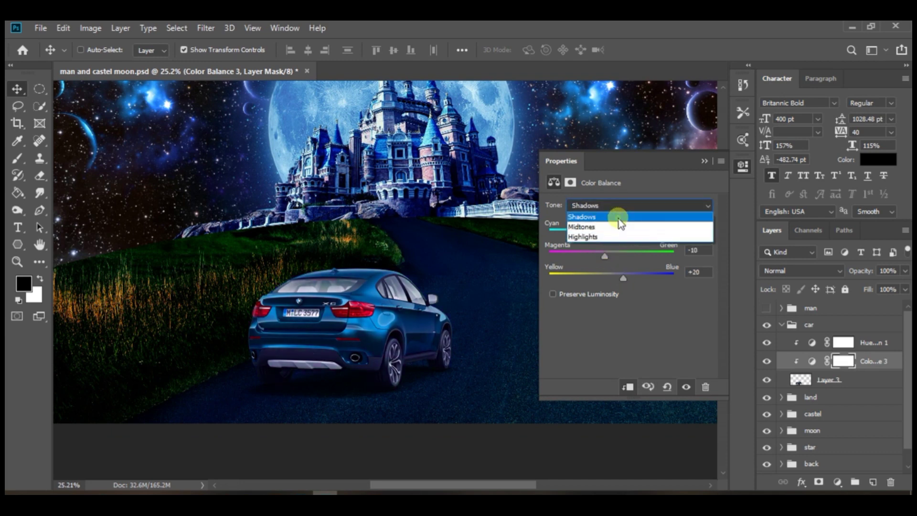
{"action": "left_click", "coordinate": [591, 206]}
{"action": "left_click_drag", "start_coordinate": [611, 257], "coordinate": [600, 232]}
{"action": "left_click", "coordinate": [618, 205]}
{"action": "left_click", "coordinate": [617, 236]}
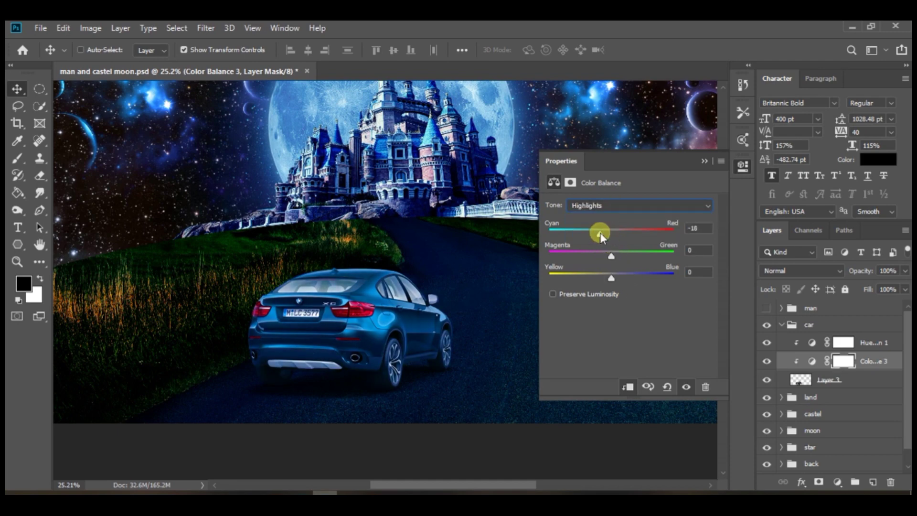
{"action": "key", "text": "ctrl+0"}
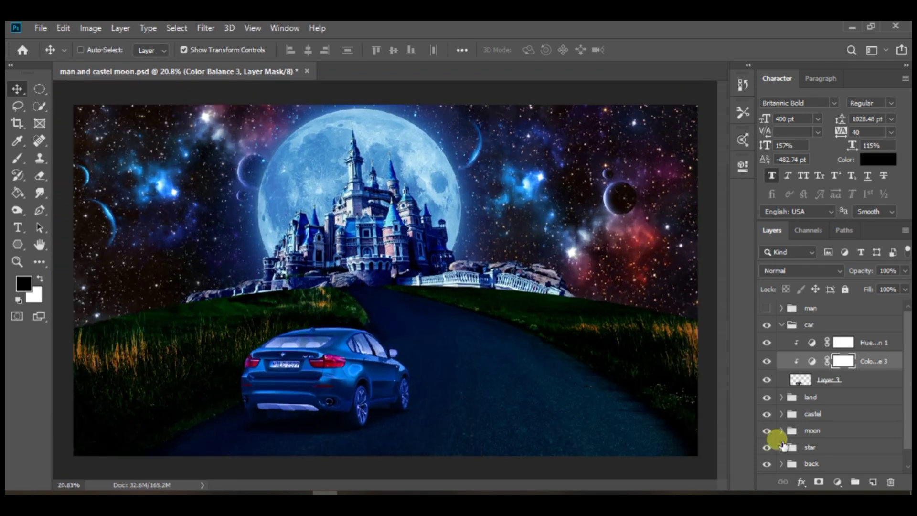
Step: Darken the car with a Levels adjustment by raising the black input and lowering the midtones
{"action": "left_click", "coordinate": [837, 481]}
{"action": "left_click", "coordinate": [843, 299]}
{"action": "left_click_drag", "start_coordinate": [639, 306], "coordinate": [652, 300]}
{"action": "left_click_drag", "start_coordinate": [568, 301], "coordinate": [584, 304]}
{"action": "mouse_move", "coordinate": [711, 302]}
{"action": "left_mouse_down"}
{"action": "mouse_move", "coordinate": [697, 302]}
{"action": "mouse_move", "coordinate": [713, 304]}
{"action": "left_mouse_up"}
{"action": "mouse_move", "coordinate": [657, 306]}
{"action": "left_mouse_down"}
{"action": "mouse_move", "coordinate": [669, 300]}
{"action": "mouse_move", "coordinate": [658, 302]}
{"action": "left_mouse_up"}
{"action": "left_click", "coordinate": [768, 400]}
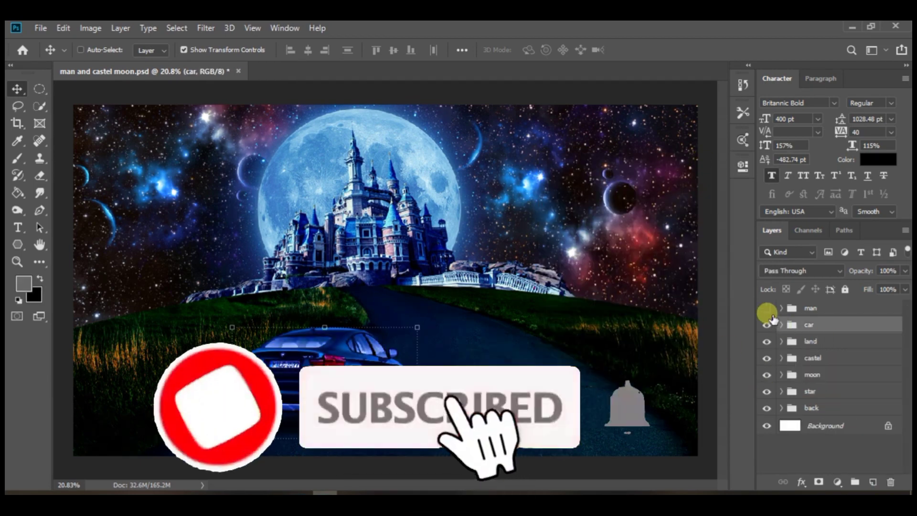
Step: Scale the man's Layer 4 to 75.57% and place him on the road beside the car
{"action": "left_click", "coordinate": [882, 331]}
{"action": "scroll", "coordinate": [531, 411], "scroll_direction": "down", "scroll_amount": 2}
{"action": "scroll", "coordinate": [531, 411], "scroll_direction": "up", "scroll_amount": 2}
{"action": "key", "text": "ctrl+t"}
{"action": "left_click_drag", "start_coordinate": [531, 424], "coordinate": [523, 404]}
{"action": "mouse_move", "coordinate": [498, 357]}
{"action": "left_mouse_down"}
{"action": "mouse_move", "coordinate": [490, 368]}
{"action": "mouse_move", "coordinate": [493, 346]}
{"action": "mouse_move", "coordinate": [500, 356]}
{"action": "left_mouse_up"}
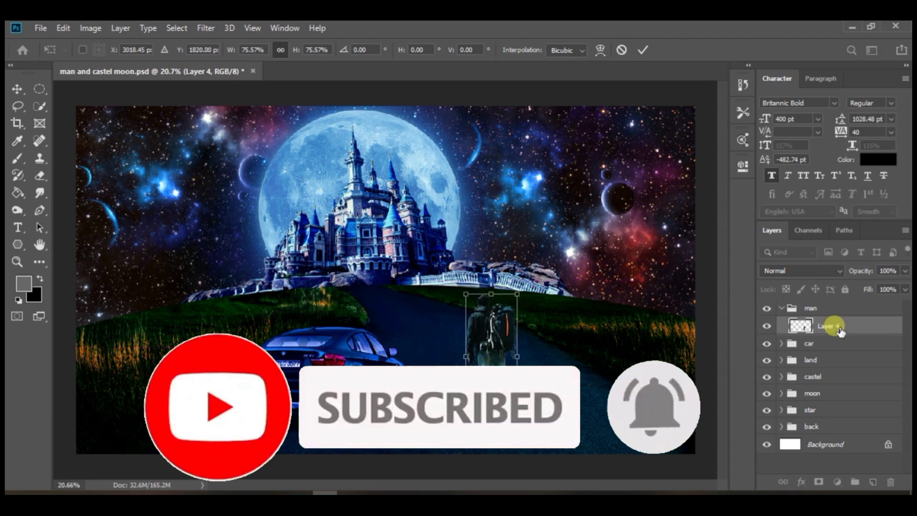
{"action": "left_click", "coordinate": [643, 50]}
Step: Duplicate Layer 4 and fill the copied figure with black to make a shadow
{"action": "key", "text": "ctrl+j"}
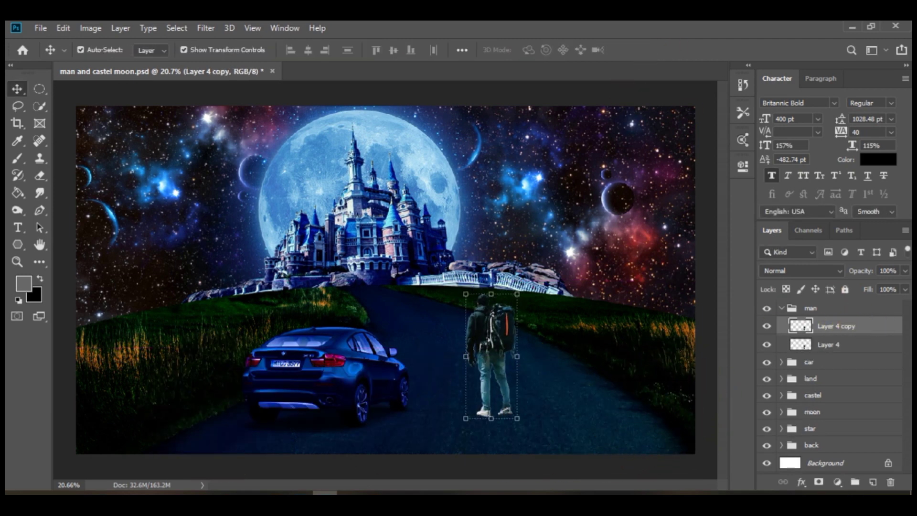
{"action": "key", "text": "alt+BackSpace"}
{"action": "key", "text": "ctrl+z"}
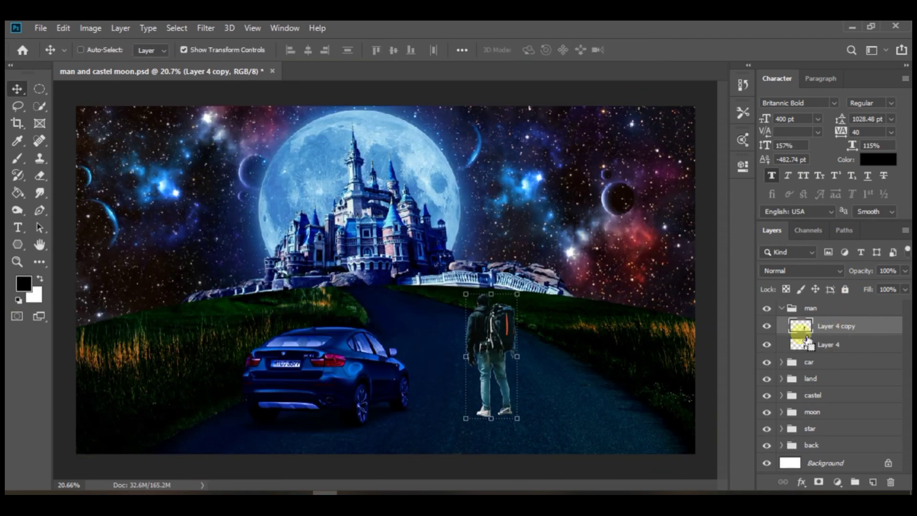
{"action": "key", "text": "alt+BackSpace"}
Step: Flip the black silhouette vertically and move it below the man's feet
{"action": "key", "text": "ctrl+t"}
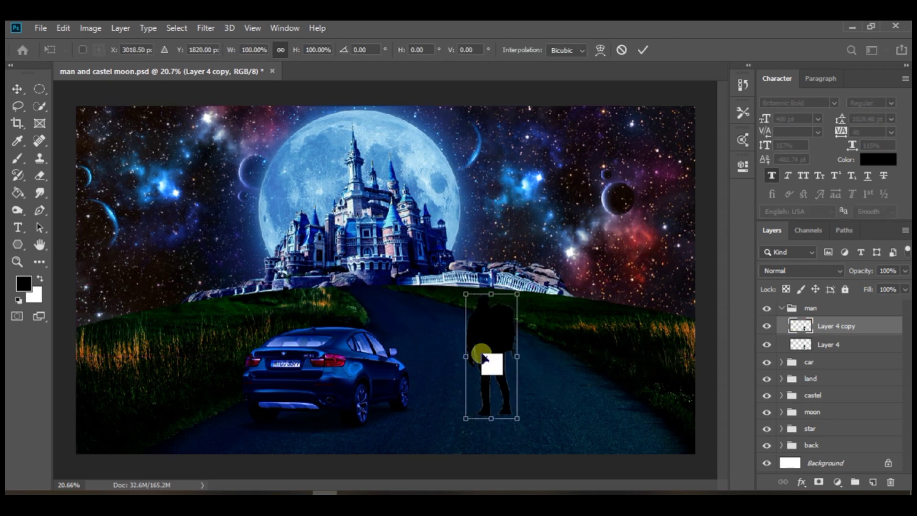
{"action": "right_click", "coordinate": [478, 356]}
{"action": "left_click", "coordinate": [524, 334]}
{"action": "right_click", "coordinate": [490, 351]}
{"action": "left_click", "coordinate": [543, 327]}
{"action": "left_click_drag", "start_coordinate": [499, 378], "coordinate": [500, 483]}
{"action": "scroll", "coordinate": [484, 411], "scroll_direction": "down", "scroll_amount": 1}
{"action": "key", "text": "alt+space"}
{"action": "left_click", "coordinate": [449, 371]}
{"action": "key", "text": "Return"}
{"action": "scroll", "coordinate": [459, 382], "scroll_direction": "up", "scroll_amount": 4}
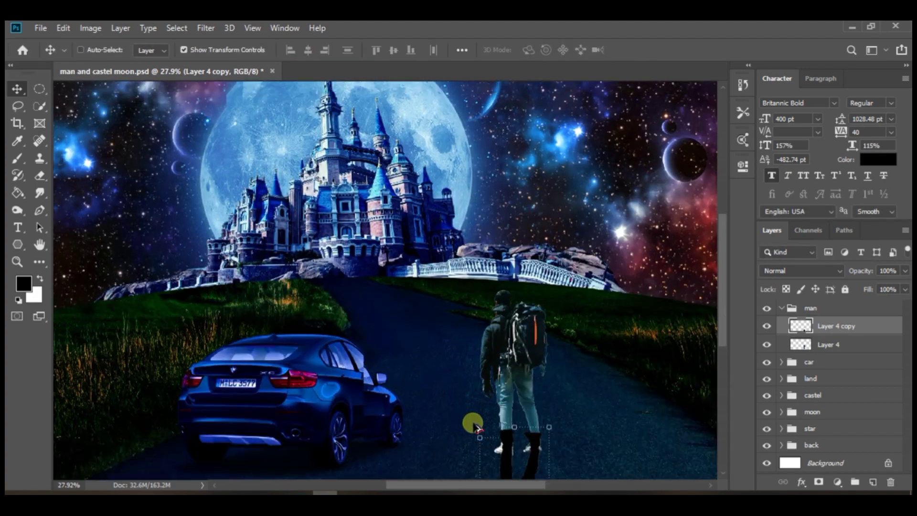
Step: Transform the black silhouette so it slants away from the man's feet like a cast shadow
{"action": "left_click_drag", "start_coordinate": [477, 432], "coordinate": [443, 202]}
{"action": "left_click", "coordinate": [801, 347], "text": "shift"}
{"action": "scroll", "coordinate": [443, 203], "scroll_direction": "up", "scroll_amount": 3}
{"action": "left_click", "coordinate": [803, 329]}
{"action": "left_click_drag", "start_coordinate": [432, 331], "coordinate": [432, 342]}
{"action": "scroll", "coordinate": [433, 340], "scroll_direction": "down", "scroll_amount": 2}
{"action": "left_click_drag", "start_coordinate": [452, 408], "coordinate": [429, 366]}
{"action": "left_click", "coordinate": [642, 49]}
Step: Place Layer 4 copy beneath Layer 4 and reposition the man together with his shadow on the road
{"action": "left_click", "coordinate": [836, 344], "text": "shift"}
{"action": "left_click_drag", "start_coordinate": [461, 247], "coordinate": [460, 260]}
{"action": "left_click", "coordinate": [863, 327]}
{"action": "left_click_drag", "start_coordinate": [862, 326], "coordinate": [855, 353]}
{"action": "left_click", "coordinate": [845, 325], "text": "shift"}
{"action": "left_click_drag", "start_coordinate": [441, 240], "coordinate": [468, 292]}
Step: Try to soften the man's shadow on Layer 4 copy with a 22.2-pixel Gaussian Blur
{"action": "left_click", "coordinate": [836, 344]}
{"action": "left_click", "coordinate": [206, 28]}
{"action": "mouse_move", "coordinate": [225, 178]}
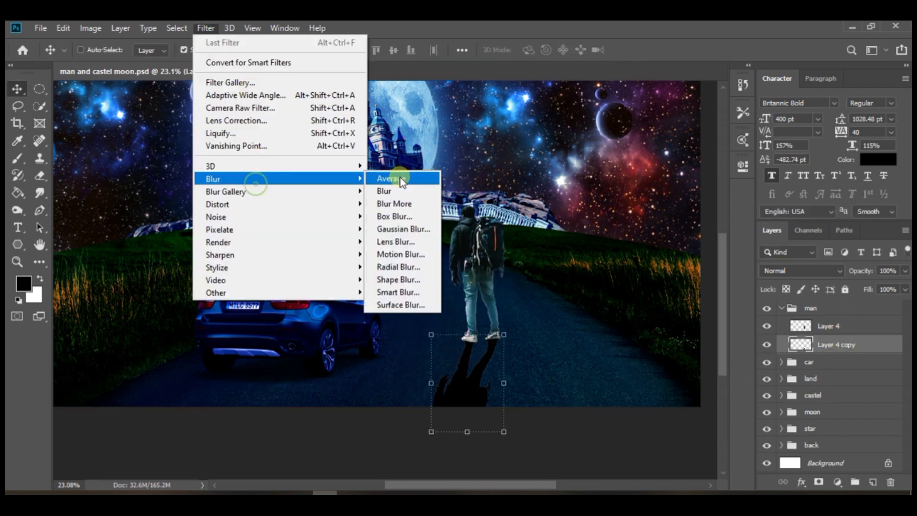
{"action": "left_click", "coordinate": [381, 230]}
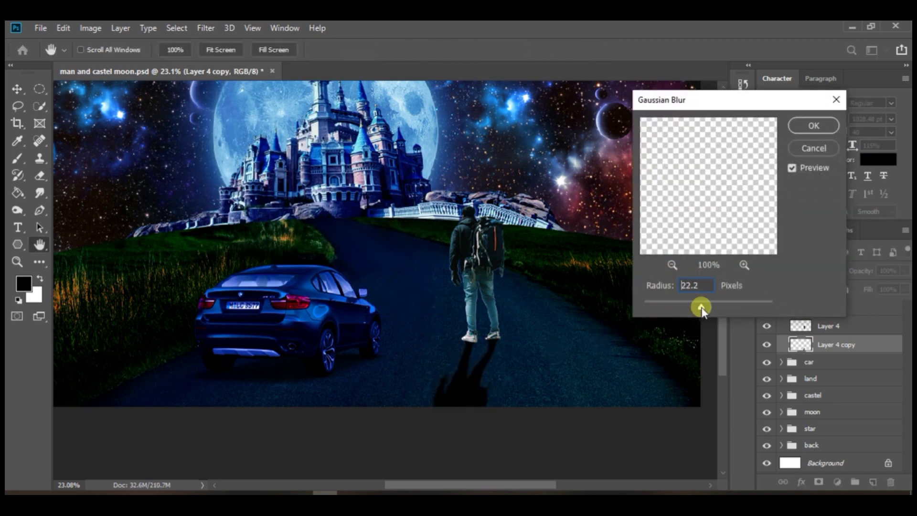
{"action": "left_click", "coordinate": [807, 121]}
{"action": "scroll", "coordinate": [481, 389], "scroll_direction": "up", "scroll_amount": 10}
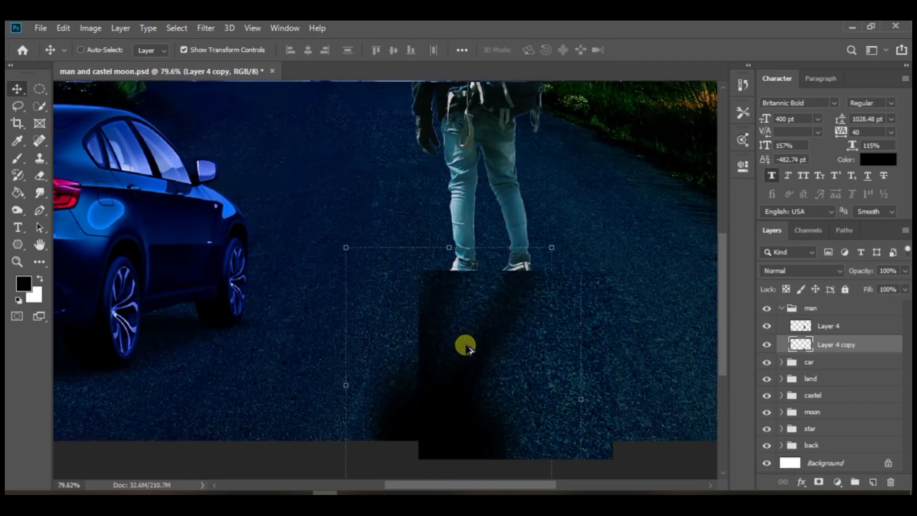
{"action": "key", "text": "ctrl+z"}
{"action": "left_click_drag", "start_coordinate": [533, 300], "coordinate": [528, 323]}
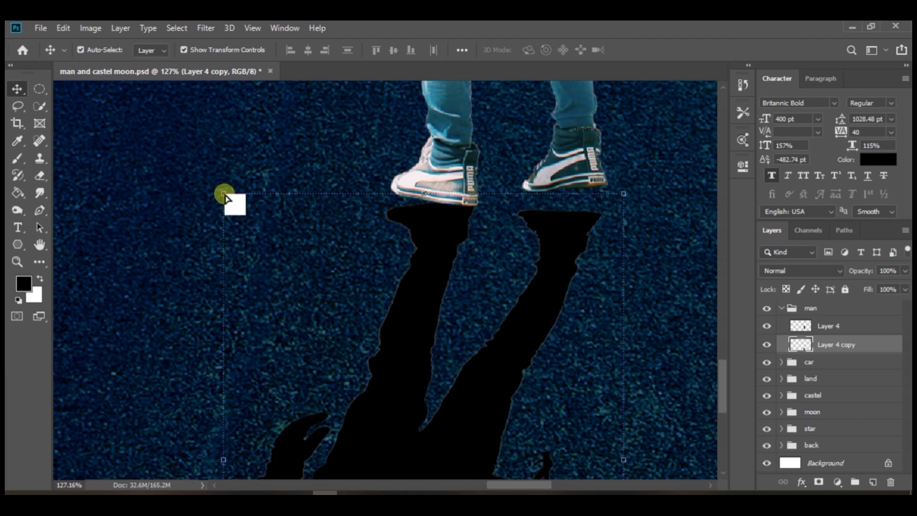
{"action": "left_click_drag", "start_coordinate": [224, 193], "coordinate": [224, 201]}
{"action": "left_click_drag", "start_coordinate": [442, 229], "coordinate": [447, 242]}
{"action": "left_click_drag", "start_coordinate": [624, 198], "coordinate": [638, 154]}
{"action": "left_click_drag", "start_coordinate": [597, 216], "coordinate": [564, 223]}
{"action": "left_click", "coordinate": [622, 49]}
Step: Apply Puppet Warp pins along both shadow legs and bend the left foot's shadow to meet the left shoe
{"action": "left_click", "coordinate": [63, 28]}
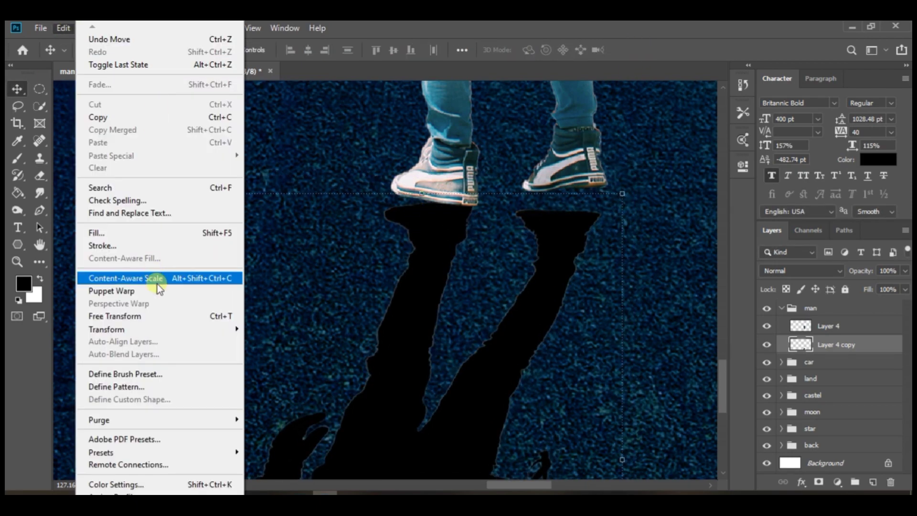
{"action": "left_click", "coordinate": [217, 293]}
{"action": "scroll", "coordinate": [419, 283], "scroll_direction": "up", "scroll_amount": 4}
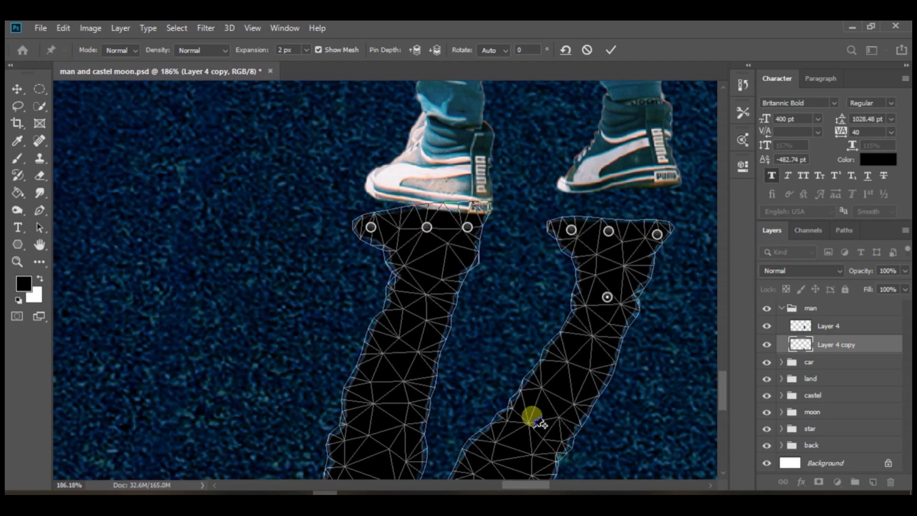
{"action": "left_click_drag", "start_coordinate": [371, 226], "coordinate": [371, 201]}
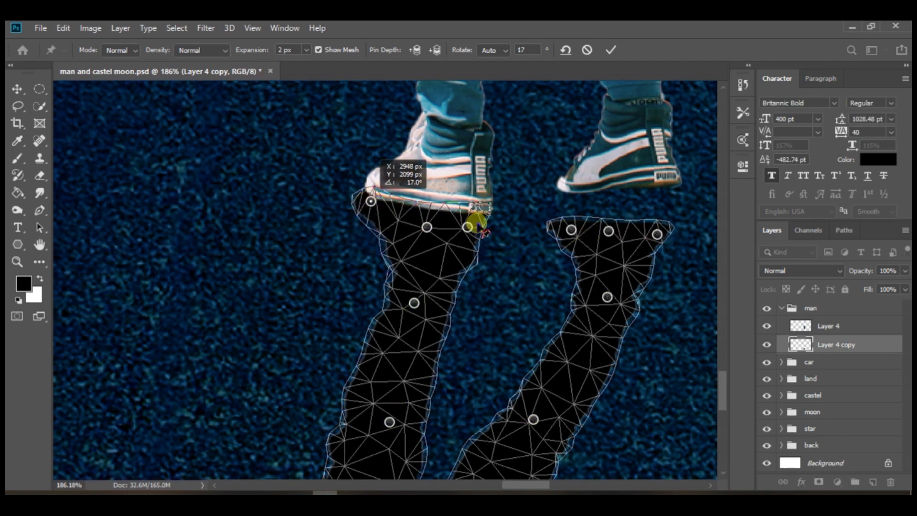
{"action": "left_click", "coordinate": [473, 227]}
{"action": "left_click", "coordinate": [472, 219]}
{"action": "left_click_drag", "start_coordinate": [468, 227], "coordinate": [471, 234]}
Step: Warp the right foot's shadow up to meet the sole of the right shoe and apply the Puppet Warp
{"action": "left_click_drag", "start_coordinate": [571, 230], "coordinate": [566, 199]}
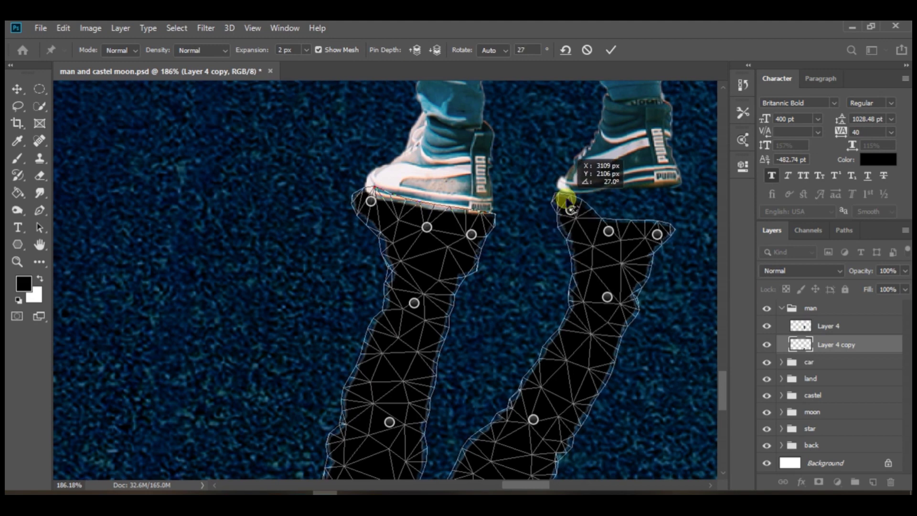
{"action": "left_click_drag", "start_coordinate": [609, 231], "coordinate": [619, 193]}
{"action": "left_click_drag", "start_coordinate": [660, 233], "coordinate": [668, 184]}
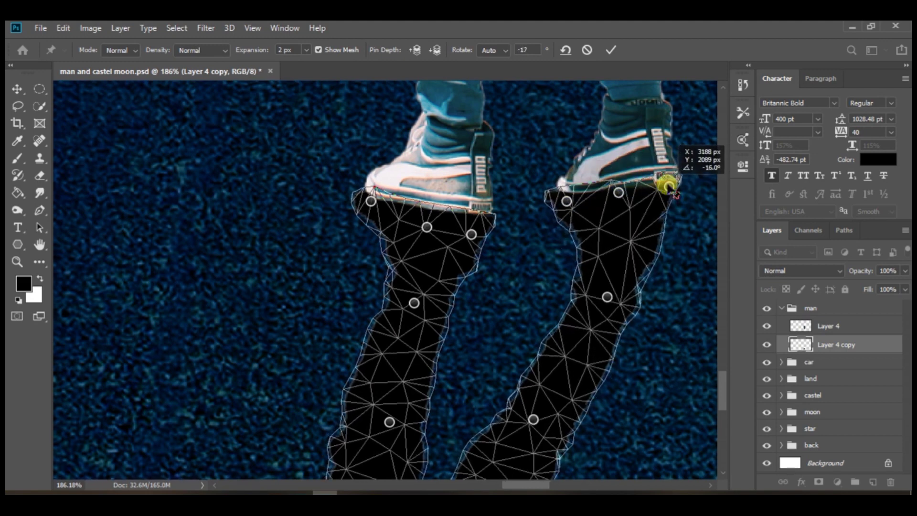
{"action": "left_click_drag", "start_coordinate": [567, 201], "coordinate": [575, 197]}
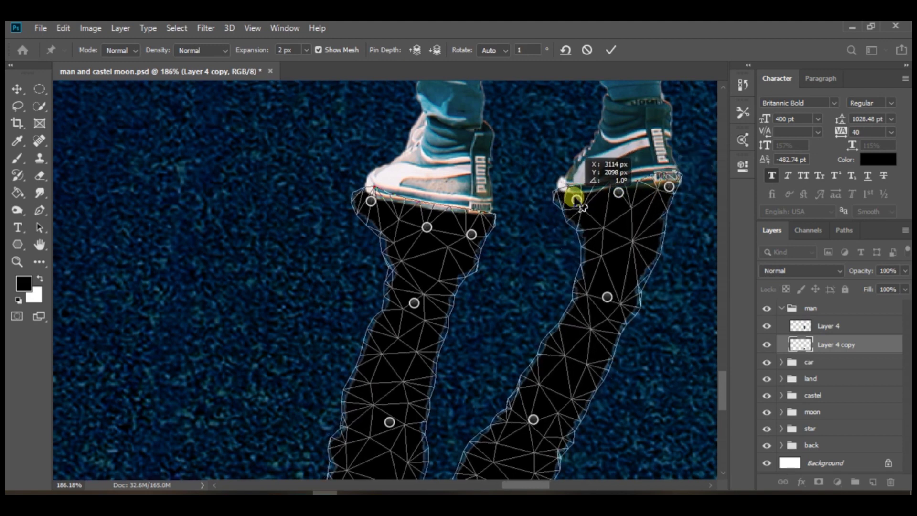
{"action": "left_click_drag", "start_coordinate": [669, 188], "coordinate": [669, 183]}
{"action": "left_click", "coordinate": [611, 49]}
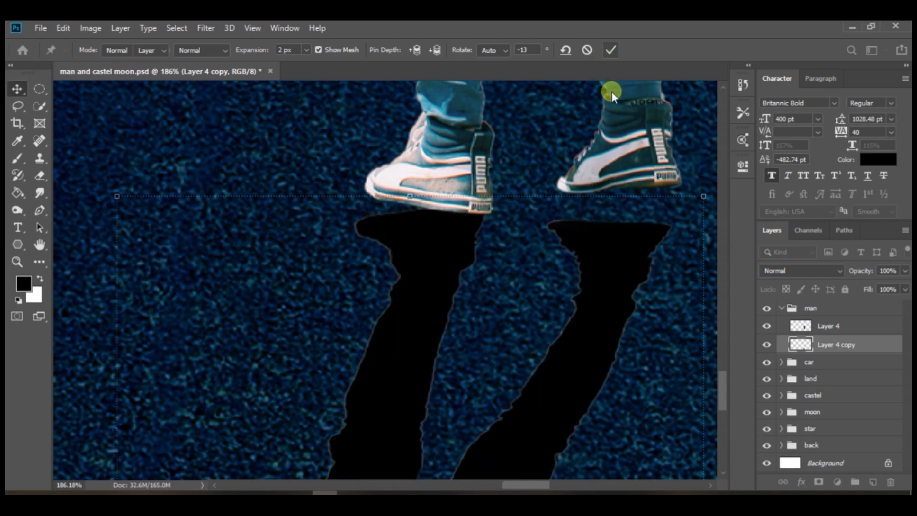
{"action": "scroll", "coordinate": [581, 165], "scroll_direction": "down", "scroll_amount": 3}
{"action": "scroll", "coordinate": [581, 165], "scroll_direction": "down", "scroll_amount": 6}
{"action": "scroll", "coordinate": [522, 389], "scroll_direction": "up", "scroll_amount": 5}
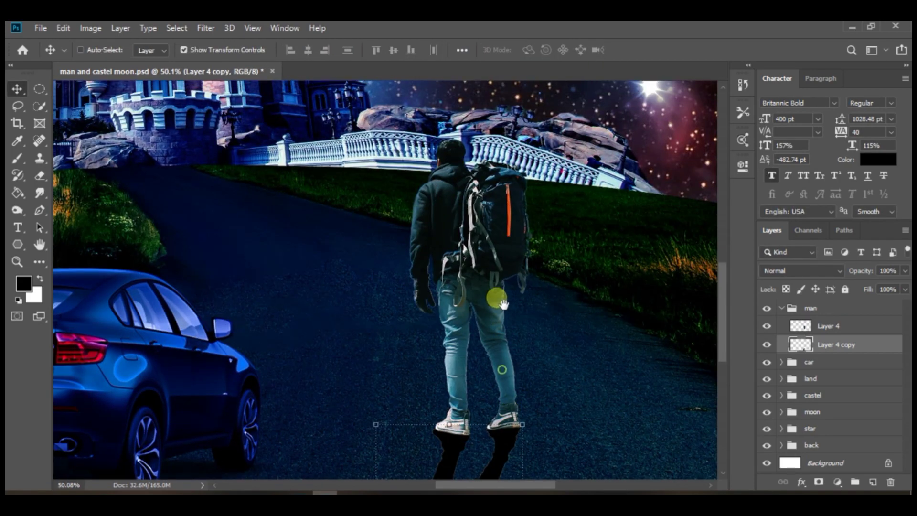
Step: Soften the man's shadow on Layer 4 copy with a Gaussian Blur of small radius, keeping the leg shapes recognizable
{"action": "scroll", "coordinate": [514, 285], "scroll_direction": "down", "scroll_amount": 3}
{"action": "left_click", "coordinate": [206, 28]}
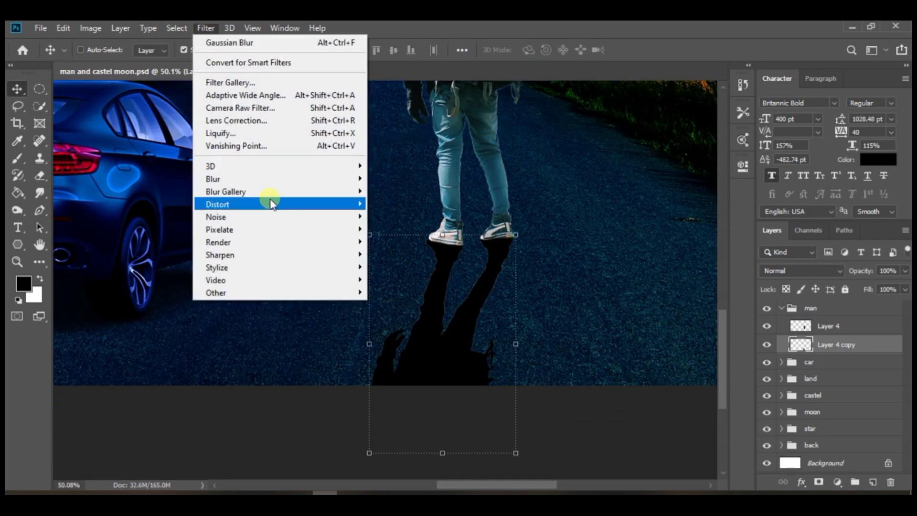
{"action": "mouse_move", "coordinate": [258, 179]}
{"action": "left_click", "coordinate": [425, 229]}
{"action": "left_click_drag", "start_coordinate": [688, 309], "coordinate": [700, 309]}
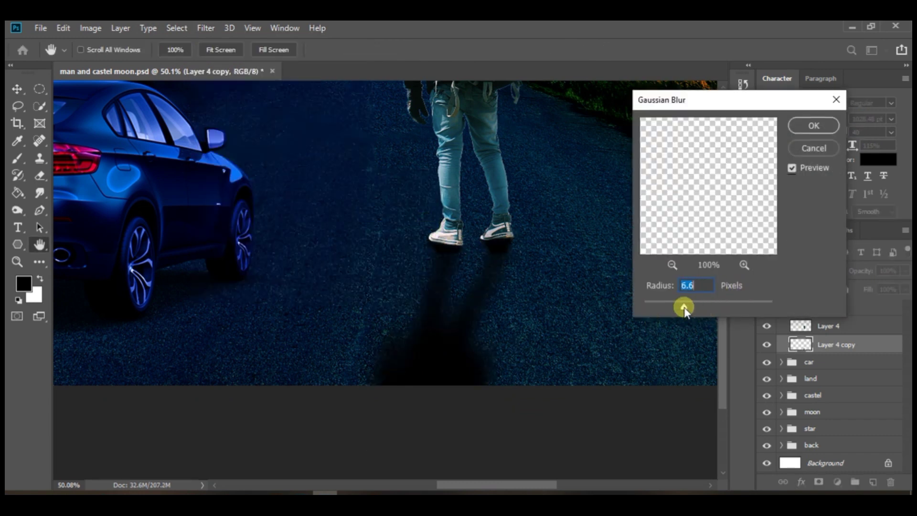
{"action": "left_click", "coordinate": [673, 264]}
{"action": "key", "text": "Return"}
Step: Lower the opacity of the man's shadow on Layer 4 copy so the road texture shows through
{"action": "key", "text": "v"}
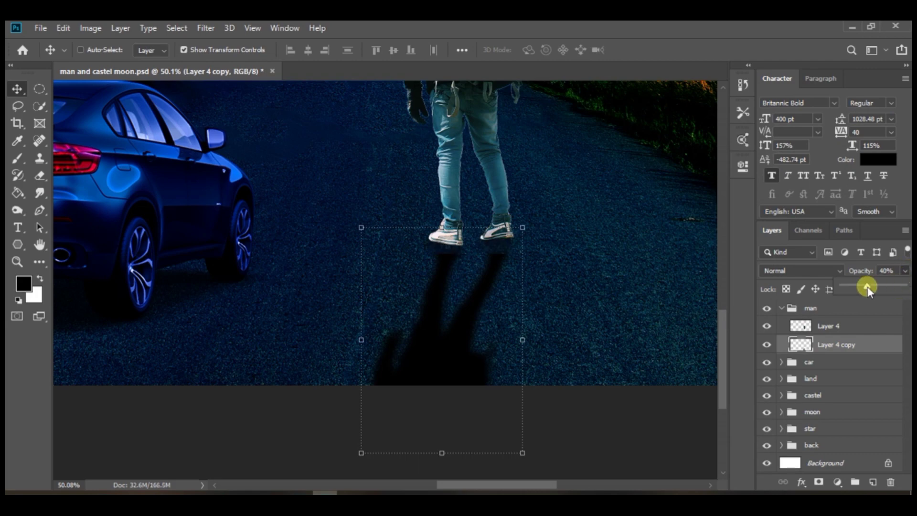
{"action": "left_click_drag", "start_coordinate": [868, 287], "coordinate": [881, 286]}
{"action": "scroll", "coordinate": [593, 315], "scroll_direction": "down", "scroll_amount": 5}
{"action": "left_click", "coordinate": [782, 308]}
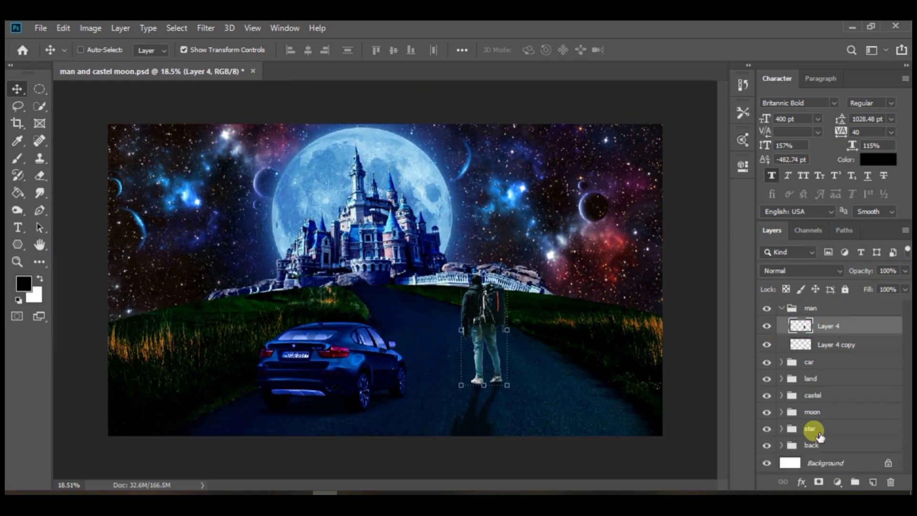
Step: Add a Color Balance adjustment clipped to Layer 4 and shift its midtones toward cyan and blue
{"action": "left_click", "coordinate": [837, 482]}
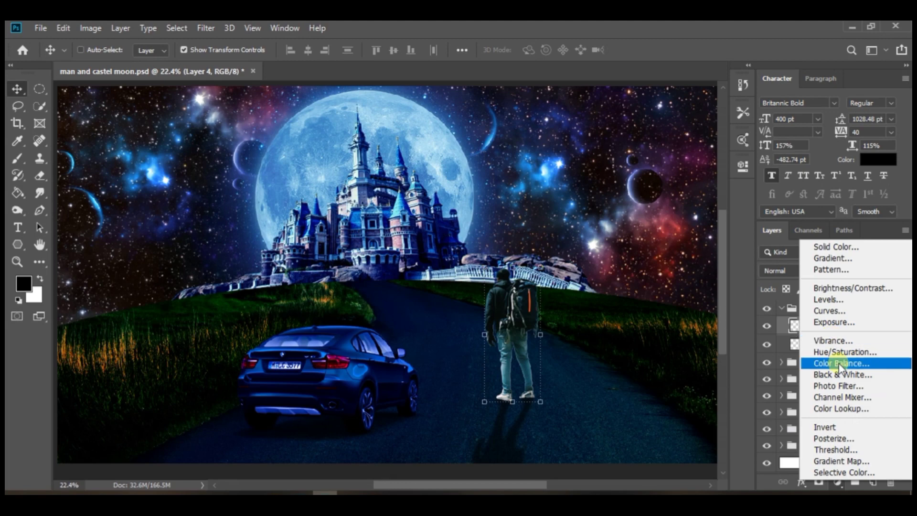
{"action": "left_click", "coordinate": [831, 360]}
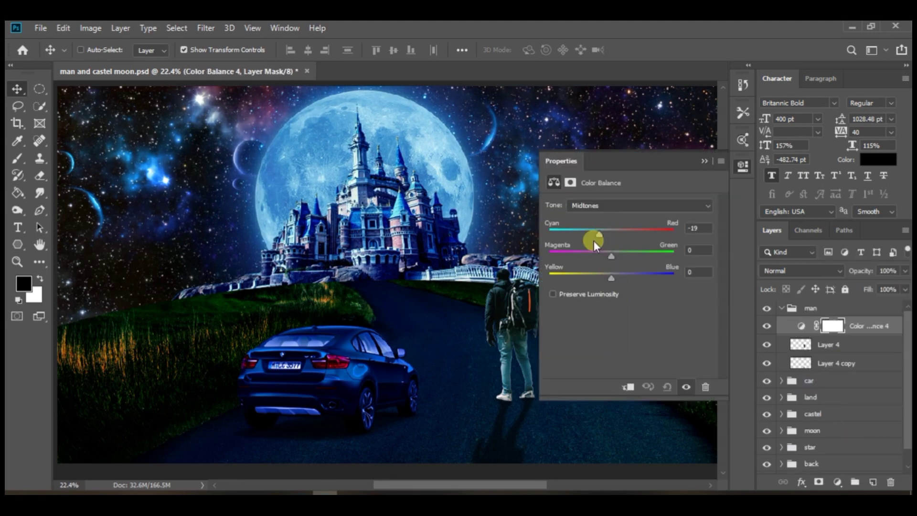
{"action": "scroll", "coordinate": [432, 328], "scroll_direction": "up", "scroll_amount": 5}
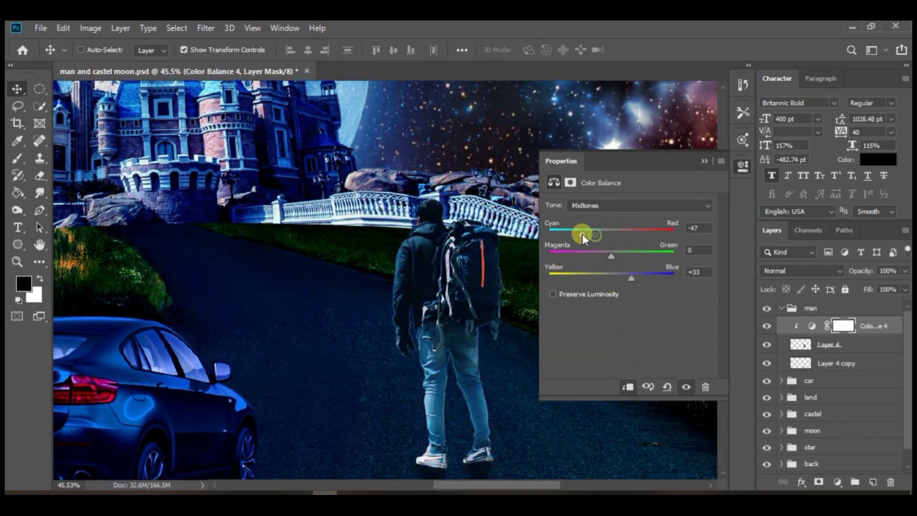
{"action": "left_click_drag", "start_coordinate": [590, 238], "coordinate": [598, 236]}
{"action": "left_click_drag", "start_coordinate": [612, 256], "coordinate": [585, 235]}
Step: Set the man's Color Balance shadows to about -42, -26 and +34, and shift the highlights slightly toward cyan
{"action": "left_click", "coordinate": [612, 206]}
{"action": "left_click", "coordinate": [612, 217]}
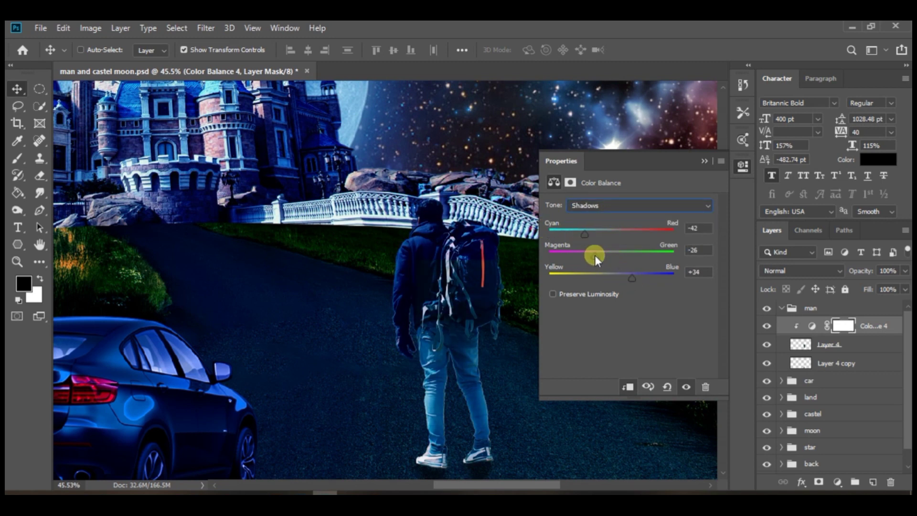
{"action": "left_click", "coordinate": [612, 206]}
{"action": "left_click", "coordinate": [612, 239]}
{"action": "left_click_drag", "start_coordinate": [612, 232], "coordinate": [601, 232]}
{"action": "left_click", "coordinate": [704, 161]}
{"action": "scroll", "coordinate": [496, 332], "scroll_direction": "down", "scroll_amount": 6}
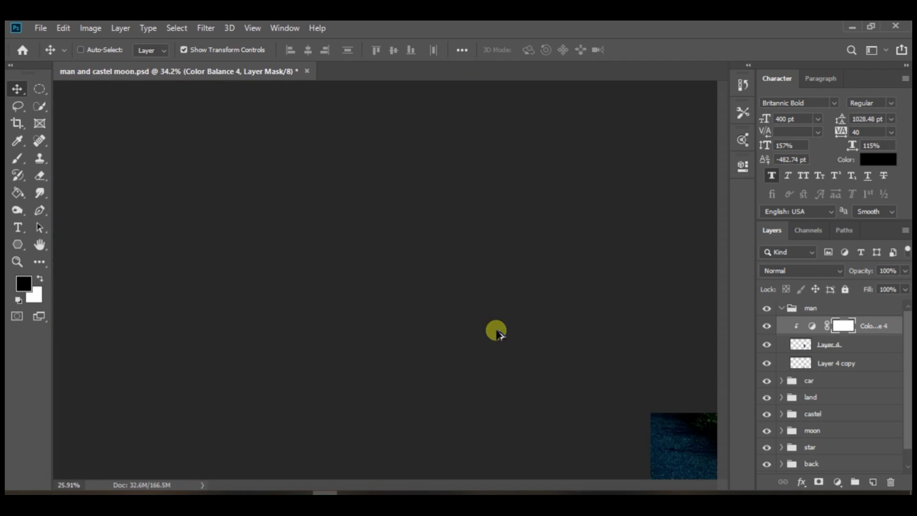
Step: Add a Levels adjustment clipped to the man with inputs 18, 1.13 and 246, and lower its output white level
{"action": "left_click", "coordinate": [838, 482]}
{"action": "left_click", "coordinate": [856, 301]}
{"action": "scroll", "coordinate": [508, 343], "scroll_direction": "up", "scroll_amount": 9}
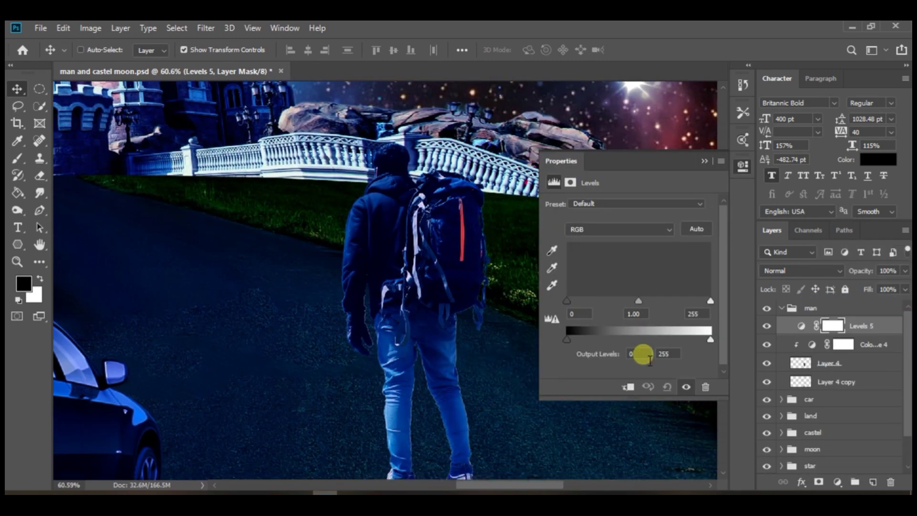
{"action": "mouse_move", "coordinate": [567, 301]}
{"action": "left_mouse_down"}
{"action": "mouse_move", "coordinate": [590, 299]}
{"action": "mouse_move", "coordinate": [577, 299]}
{"action": "left_mouse_up"}
{"action": "key", "text": "ctrl+alt+g"}
{"action": "mouse_move", "coordinate": [643, 300]}
{"action": "left_mouse_down"}
{"action": "mouse_move", "coordinate": [629, 298]}
{"action": "mouse_move", "coordinate": [639, 301]}
{"action": "left_mouse_up"}
{"action": "left_click_drag", "start_coordinate": [710, 301], "coordinate": [706, 300]}
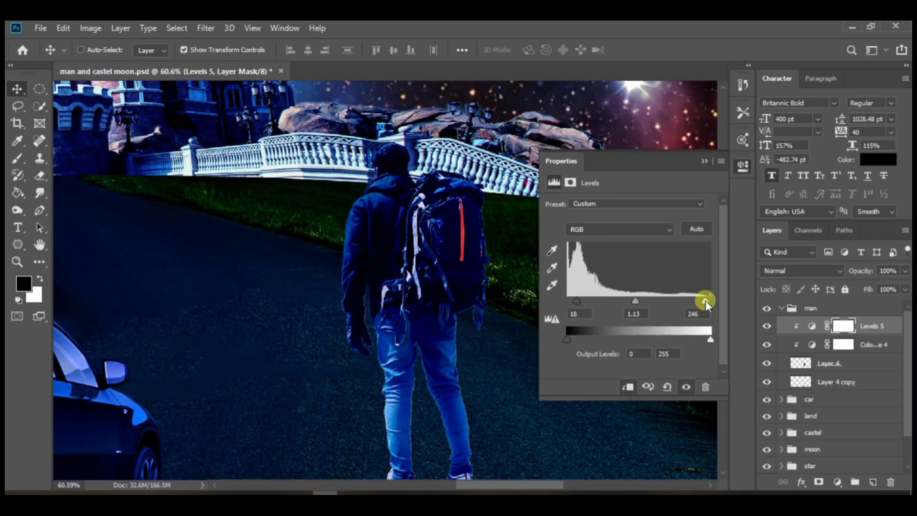
{"action": "left_click_drag", "start_coordinate": [711, 339], "coordinate": [695, 338]}
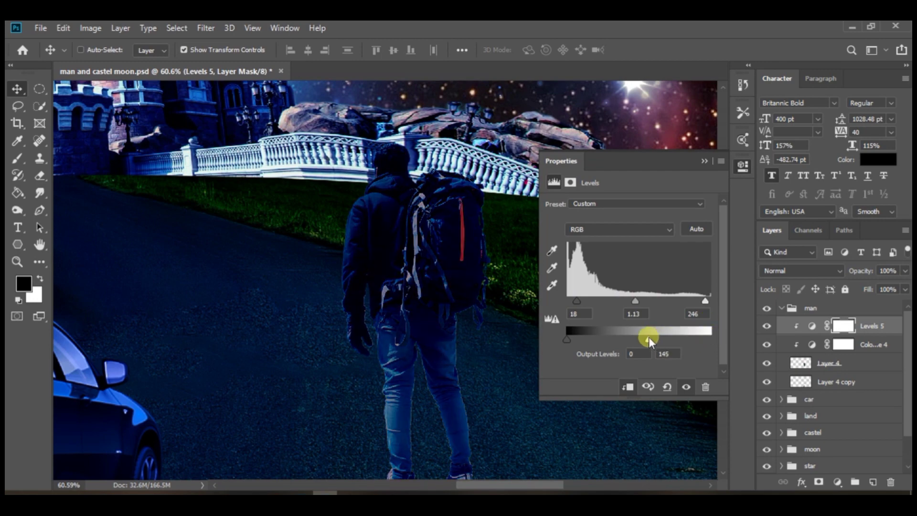
{"action": "left_click", "coordinate": [704, 162]}
{"action": "scroll", "coordinate": [440, 297], "scroll_direction": "down", "scroll_amount": 13}
{"action": "scroll", "coordinate": [433, 306], "scroll_direction": "up", "scroll_amount": 4}
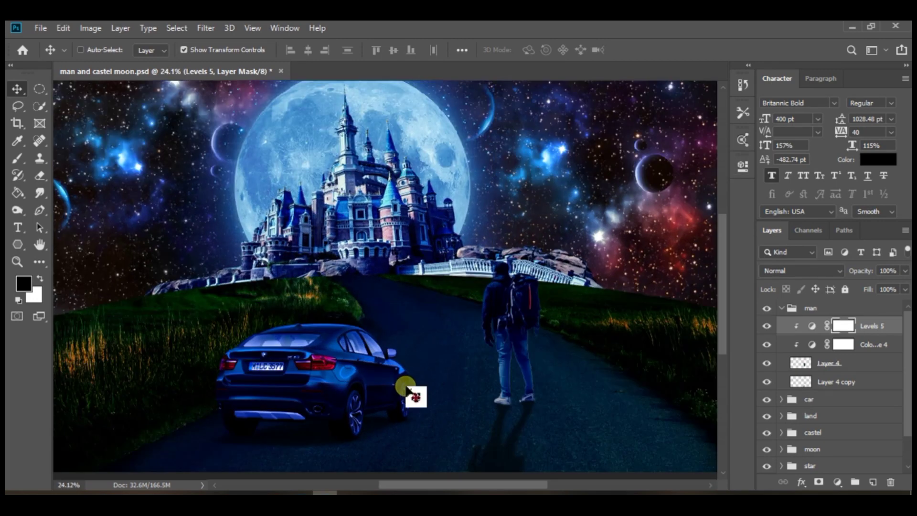
Step: Merge the man's Layer 4 with its clipped Color Balance and Levels adjustments into a single layer
{"action": "scroll", "coordinate": [411, 392], "scroll_direction": "down", "scroll_amount": 1}
{"action": "left_click", "coordinate": [864, 361], "text": "shift"}
{"action": "right_click", "coordinate": [872, 357]}
{"action": "left_click", "coordinate": [725, 413]}
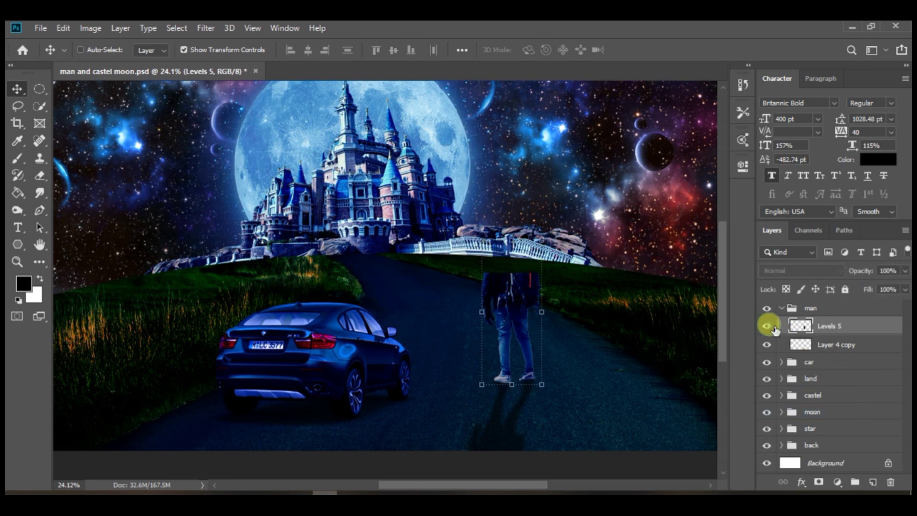
Step: Duplicate the merged Levels 5 layer, set the copy's blend mode to Color Dodge and compare its effect
{"action": "left_click", "coordinate": [835, 271]}
{"action": "left_click", "coordinate": [868, 323]}
{"action": "left_click_drag", "start_coordinate": [856, 324], "coordinate": [873, 483]}
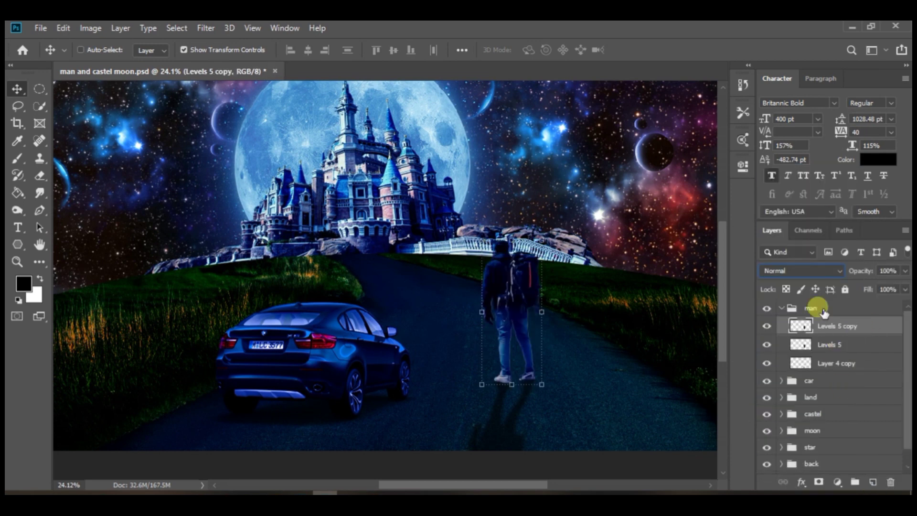
{"action": "left_click", "coordinate": [813, 271]}
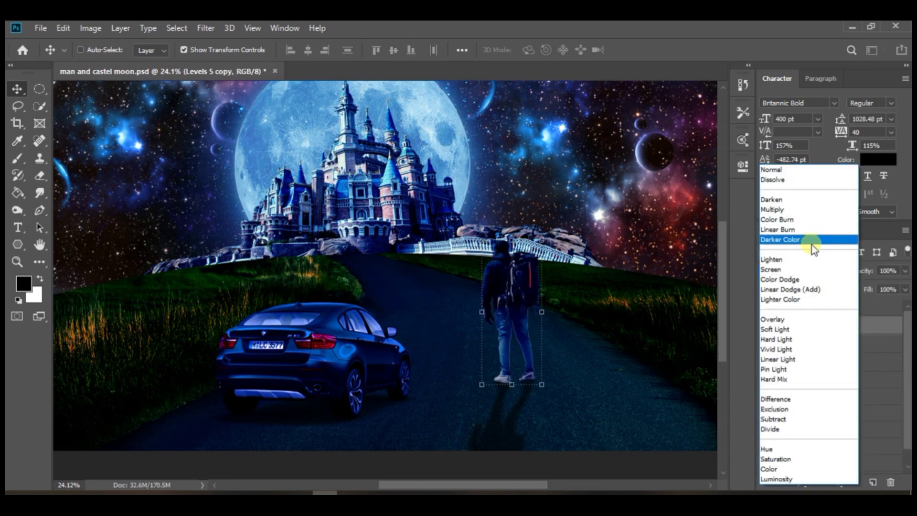
{"action": "left_click", "coordinate": [810, 280]}
{"action": "left_click", "coordinate": [767, 326]}
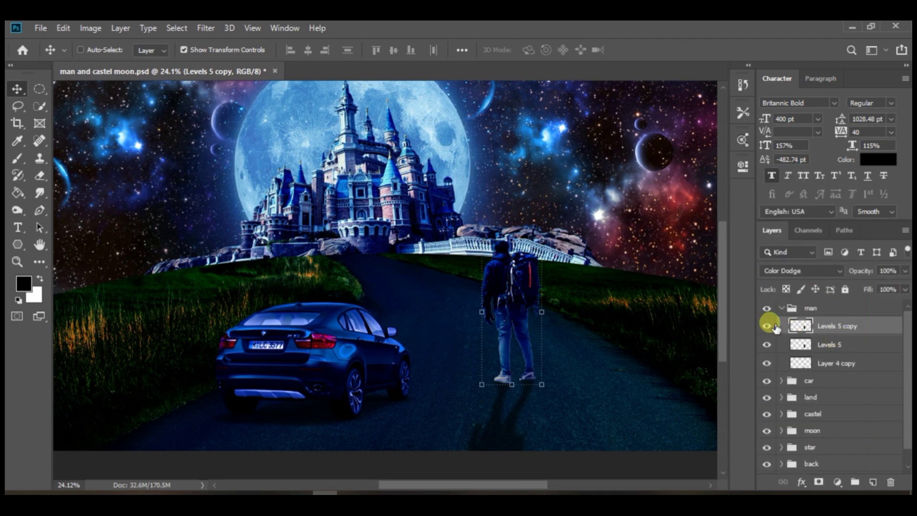
Step: Add a black layer mask to Levels 5 copy and set a 34-pixel white brush at 76% opacity
{"action": "left_click", "coordinate": [819, 482]}
{"action": "key", "text": "b"}
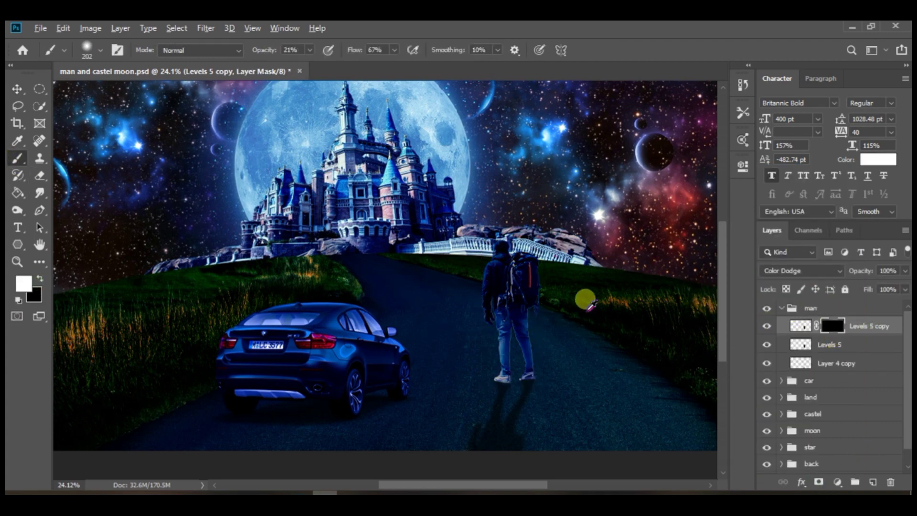
{"action": "scroll", "coordinate": [494, 261], "scroll_direction": "up", "scroll_amount": 8}
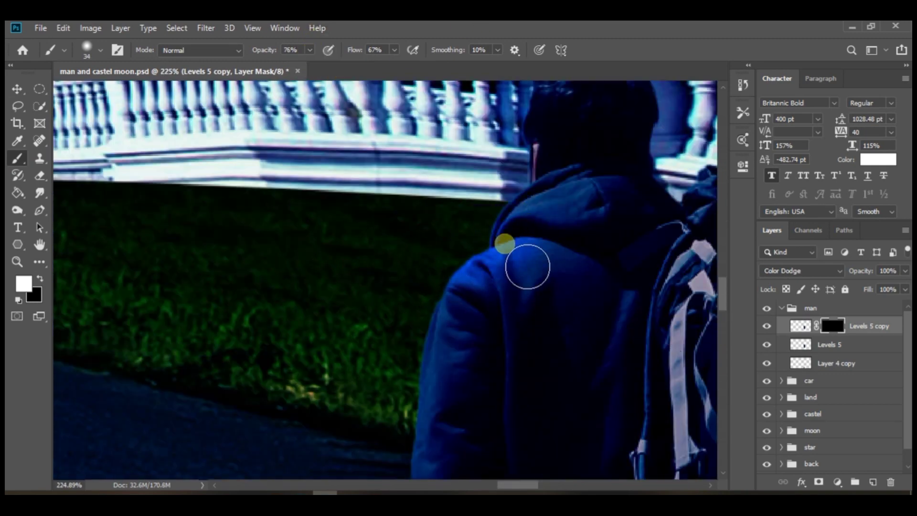
Step: Paint white on the Levels 5 copy mask to bring out rim light along the man's left sleeve and side
{"action": "scroll", "coordinate": [420, 321], "scroll_direction": "down", "scroll_amount": 3}
{"action": "scroll", "coordinate": [443, 378], "scroll_direction": "down", "scroll_amount": 2}
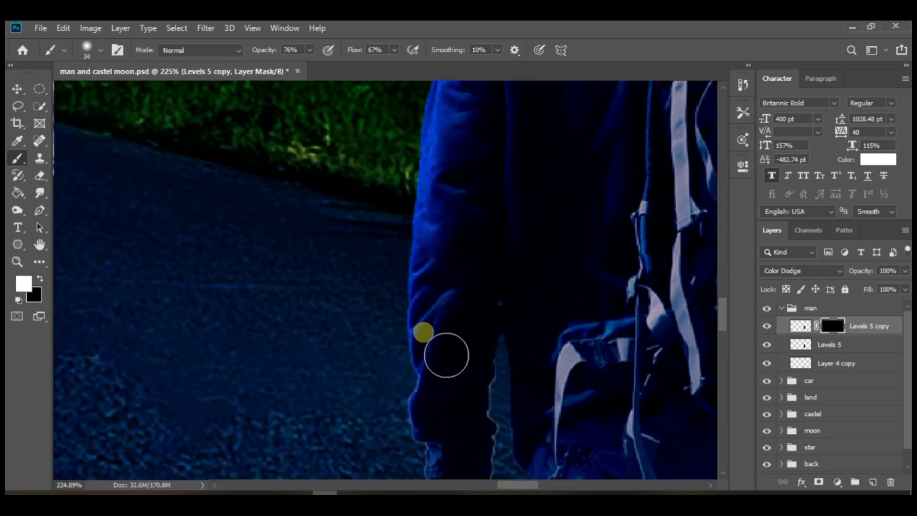
{"action": "left_click_drag", "start_coordinate": [424, 421], "coordinate": [415, 241]}
{"action": "left_click_drag", "start_coordinate": [465, 297], "coordinate": [434, 411]}
{"action": "left_click_drag", "start_coordinate": [442, 124], "coordinate": [424, 449]}
{"action": "left_click_drag", "start_coordinate": [442, 177], "coordinate": [406, 245]}
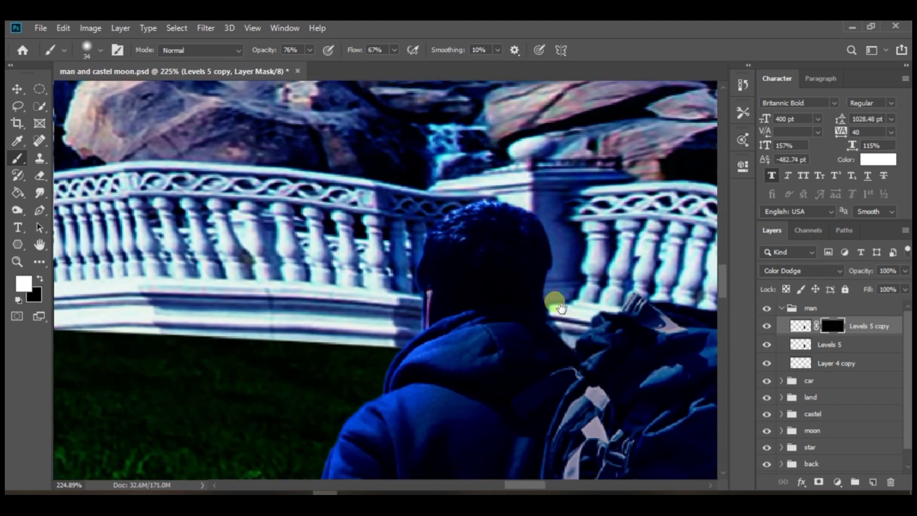
Step: Continue painting the mask to add moonlight highlights around the man's head, shoulder and backpack edges
{"action": "left_click_drag", "start_coordinate": [562, 308], "coordinate": [508, 290]}
{"action": "left_click_drag", "start_coordinate": [631, 300], "coordinate": [335, 241]}
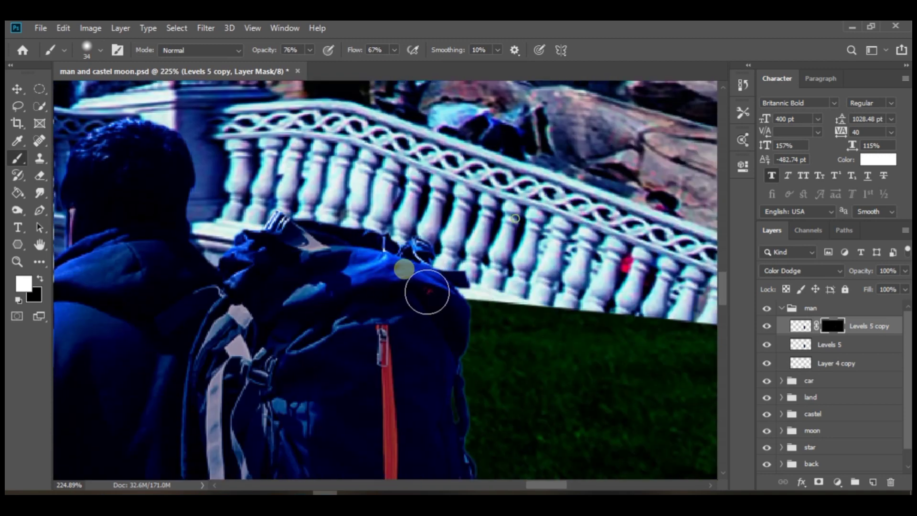
{"action": "mouse_move", "coordinate": [472, 355]}
{"action": "left_mouse_down"}
{"action": "mouse_move", "coordinate": [446, 244]}
{"action": "mouse_move", "coordinate": [474, 168]}
{"action": "left_mouse_up"}
{"action": "left_click_drag", "start_coordinate": [429, 403], "coordinate": [501, 146]}
{"action": "mouse_move", "coordinate": [424, 439]}
{"action": "left_mouse_down"}
{"action": "mouse_move", "coordinate": [519, 244]}
{"action": "mouse_move", "coordinate": [545, 162]}
{"action": "left_mouse_up"}
{"action": "left_click_drag", "start_coordinate": [430, 407], "coordinate": [518, 200]}
Step: Paint the mask over both shoes to brighten their toes and upper edges
{"action": "left_click_drag", "start_coordinate": [360, 315], "coordinate": [386, 390]}
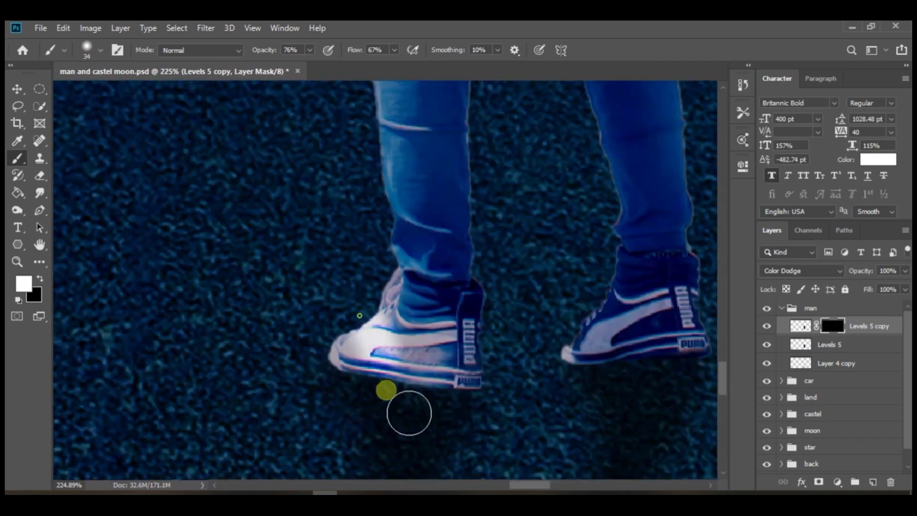
{"action": "left_click_drag", "start_coordinate": [363, 334], "coordinate": [393, 296]}
{"action": "left_click_drag", "start_coordinate": [585, 340], "coordinate": [623, 296]}
{"action": "scroll", "coordinate": [545, 343], "scroll_direction": "down", "scroll_amount": 12}
{"action": "scroll", "coordinate": [495, 332], "scroll_direction": "up", "scroll_amount": 2}
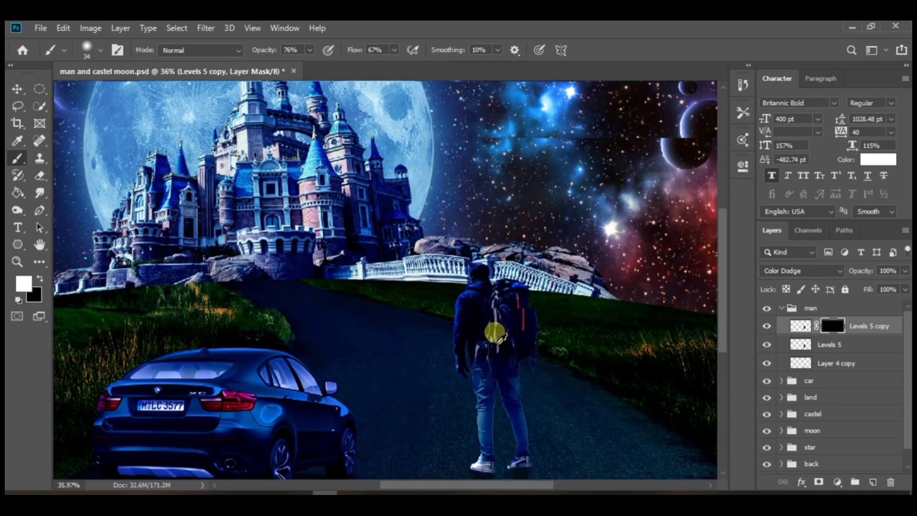
{"action": "scroll", "coordinate": [495, 332], "scroll_direction": "up", "scroll_amount": 2}
Step: Toggle the Levels 5 layer's visibility to compare the man, and make that layer active
{"action": "left_click", "coordinate": [768, 345]}
{"action": "left_click", "coordinate": [767, 345]}
{"action": "left_click", "coordinate": [834, 346]}
{"action": "left_click", "coordinate": [838, 482]}
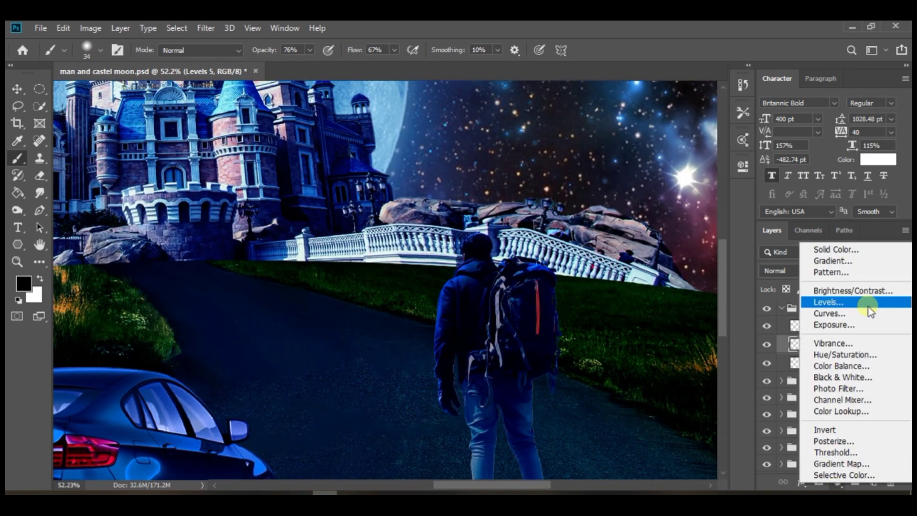
{"action": "left_click", "coordinate": [869, 307]}
{"action": "key", "text": "ctrl+z"}
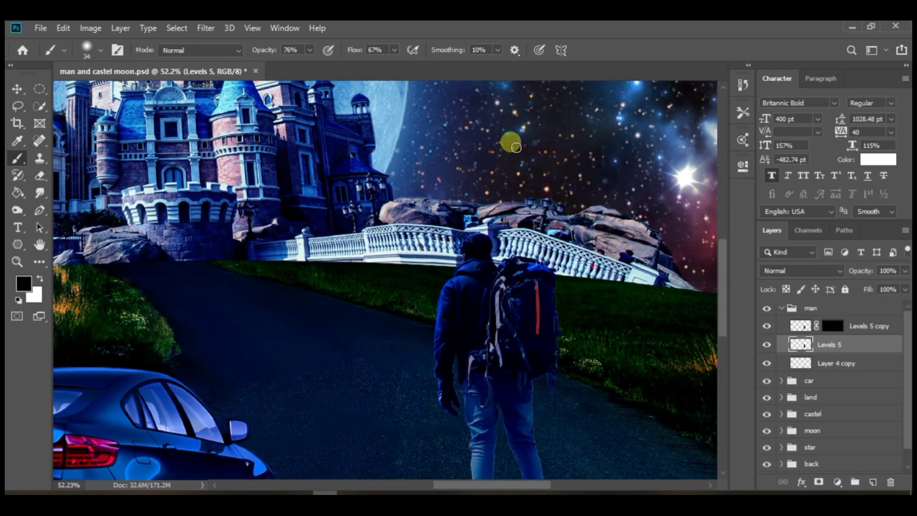
{"action": "left_click", "coordinate": [838, 482]}
{"action": "left_click", "coordinate": [841, 308]}
{"action": "left_click", "coordinate": [627, 387]}
{"action": "key", "text": "x"}
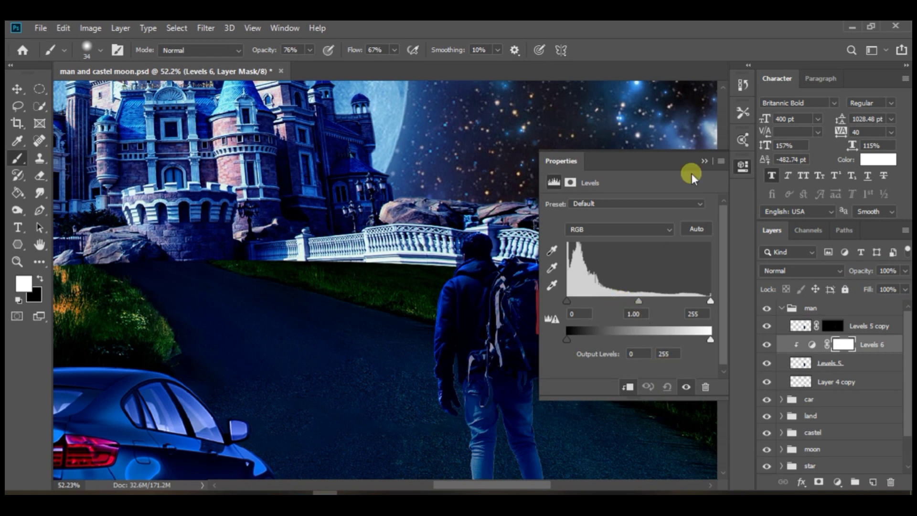
{"action": "left_click", "coordinate": [704, 161]}
{"action": "key", "text": "Delete"}
Step: Add a Curves adjustment clipped to Levels 5 and bend the curve slightly below the diagonal to darken the man
{"action": "left_click", "coordinate": [838, 483]}
{"action": "left_click", "coordinate": [862, 311]}
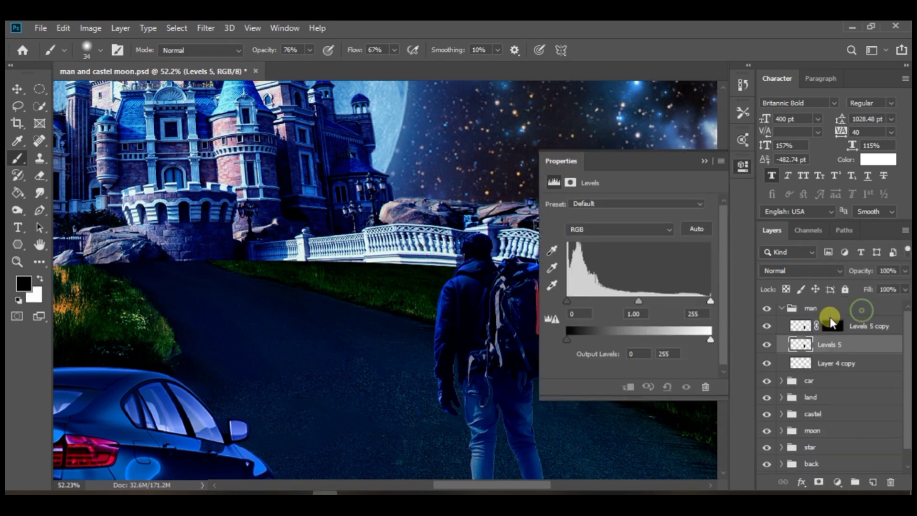
{"action": "left_click", "coordinate": [627, 387]}
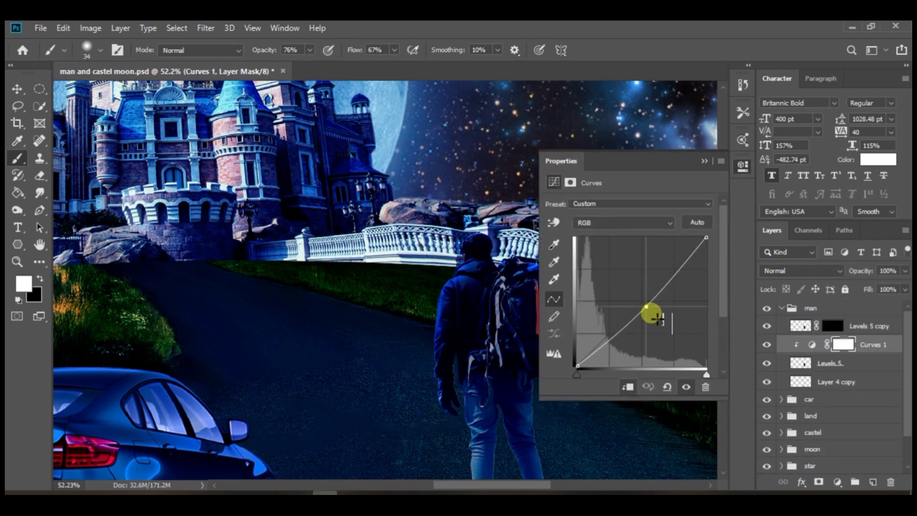
{"action": "left_click_drag", "start_coordinate": [659, 319], "coordinate": [639, 354]}
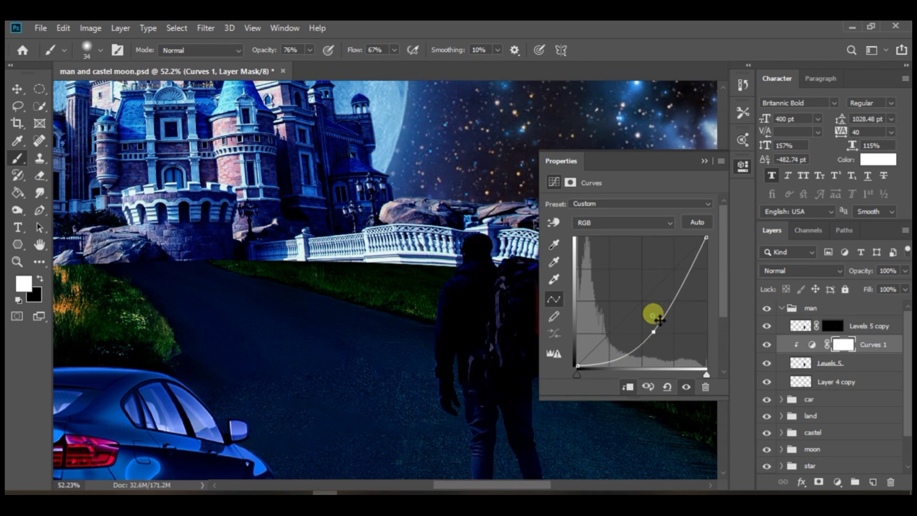
{"action": "left_click_drag", "start_coordinate": [659, 320], "coordinate": [662, 306]}
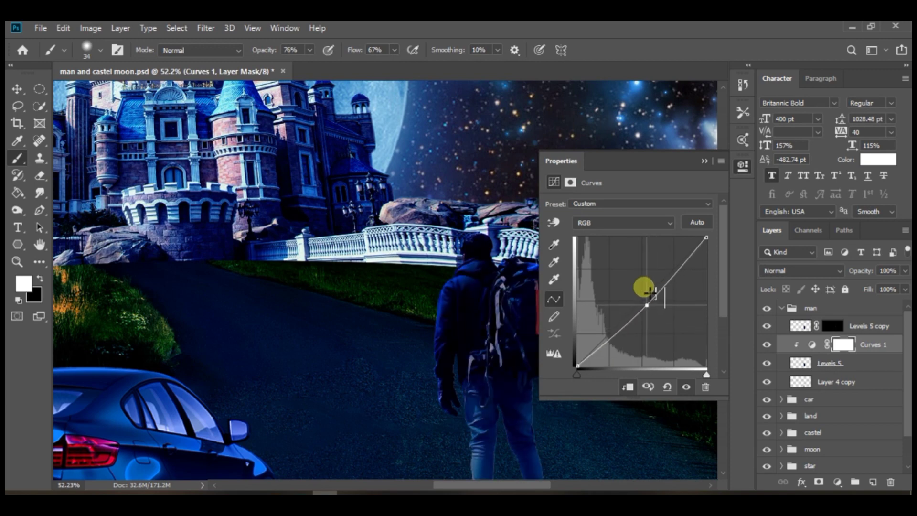
{"action": "left_click", "coordinate": [705, 160]}
{"action": "scroll", "coordinate": [558, 346], "scroll_direction": "down", "scroll_amount": 11}
{"action": "scroll", "coordinate": [556, 354], "scroll_direction": "up", "scroll_amount": 1}
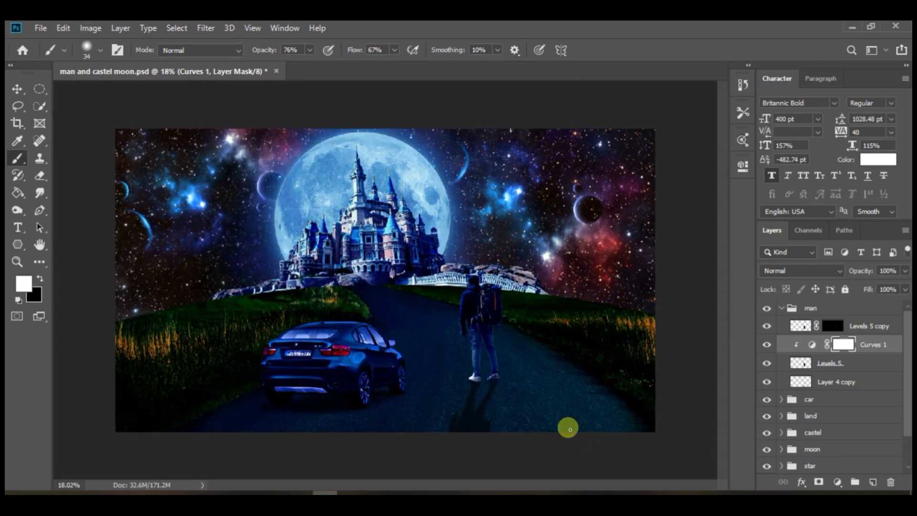
Step: Collapse the man group, move it slightly down and left along the road, and deselect all layers
{"action": "left_click", "coordinate": [782, 308]}
{"action": "left_click", "coordinate": [804, 309]}
{"action": "key", "text": "v"}
{"action": "left_click_drag", "start_coordinate": [486, 356], "coordinate": [468, 378]}
{"action": "left_click", "coordinate": [825, 472]}
Step: Merge the car's Layer 3 with its clipped Color Balance, Levels and Hue/Saturation adjustments into a single layer
{"action": "scroll", "coordinate": [397, 325], "scroll_direction": "up", "scroll_amount": 4}
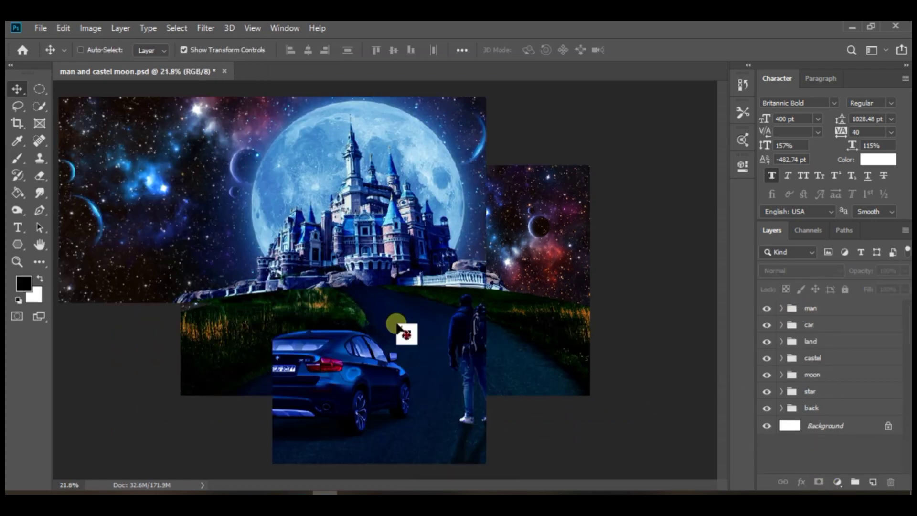
{"action": "left_click_drag", "start_coordinate": [416, 338], "coordinate": [450, 391]}
{"action": "left_click", "coordinate": [781, 325]}
{"action": "left_click", "coordinate": [802, 400]}
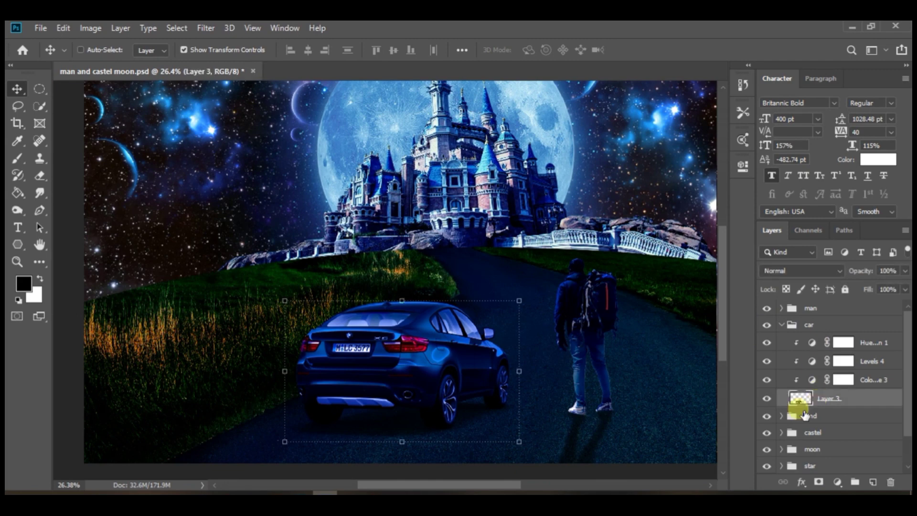
{"action": "right_click", "coordinate": [881, 349]}
{"action": "left_click", "coordinate": [731, 413]}
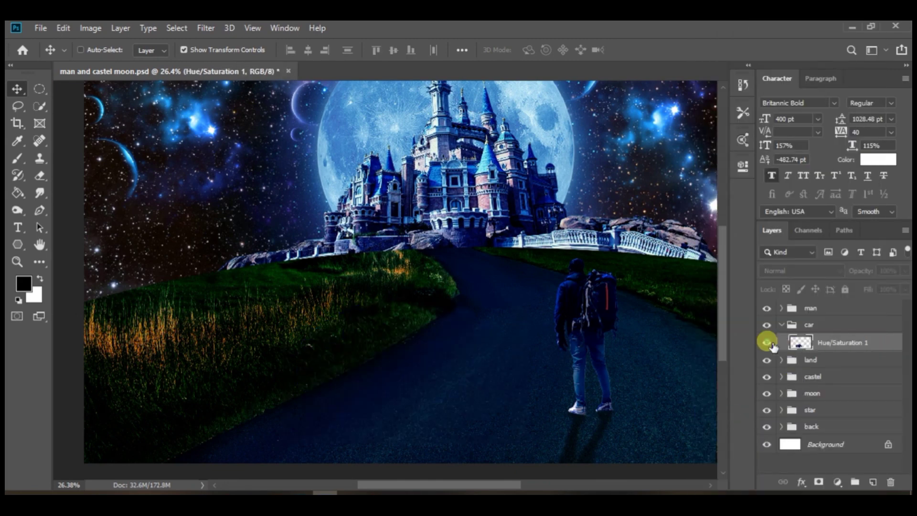
Step: Duplicate the merged car layer, set the copy's blend mode to Linear Dodge (Add), and hide it with an inverted black mask for painting
{"action": "key", "text": "ctrl+j"}
{"action": "left_click", "coordinate": [807, 271]}
{"action": "left_click", "coordinate": [820, 292]}
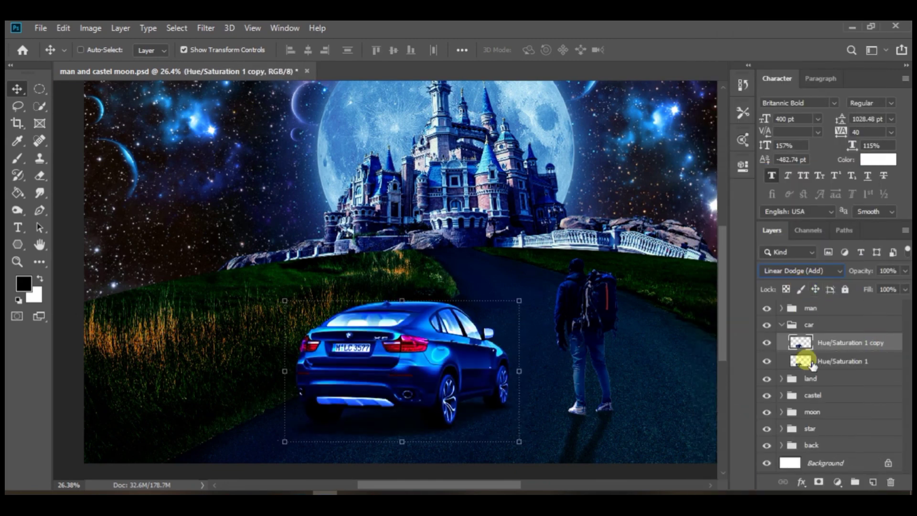
{"action": "left_click", "coordinate": [822, 480]}
{"action": "key", "text": "ctrl+i"}
{"action": "left_click", "coordinate": [18, 158]}
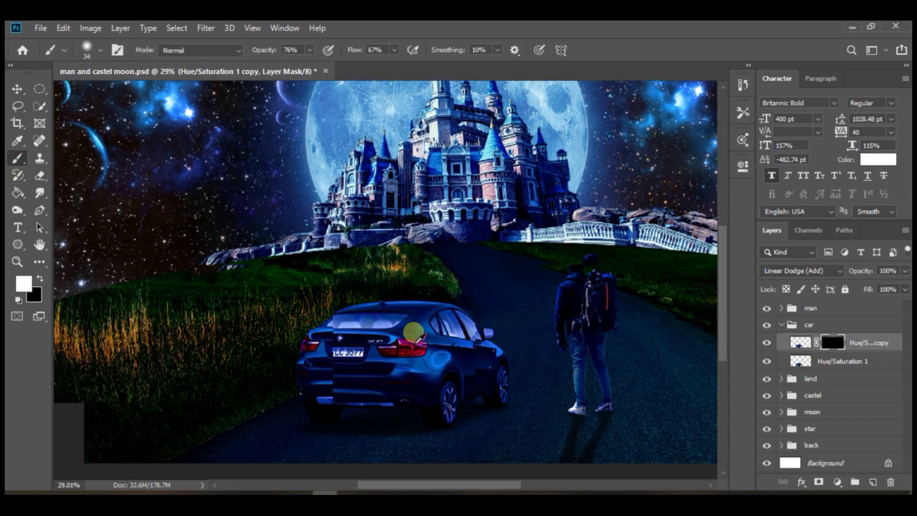
Step: Paint white on the copy's mask along the car's roofline and side window frame with small soft brushes to reveal moonlit edges
{"action": "scroll", "coordinate": [509, 317], "scroll_direction": "up", "scroll_amount": 5}
{"action": "right_click", "coordinate": [319, 216], "text": "alt"}
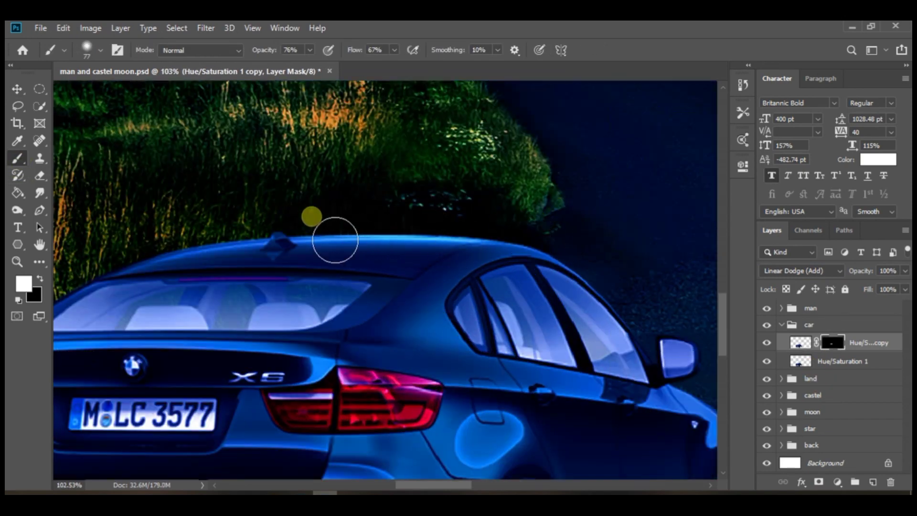
{"action": "right_click", "coordinate": [484, 278], "text": "alt"}
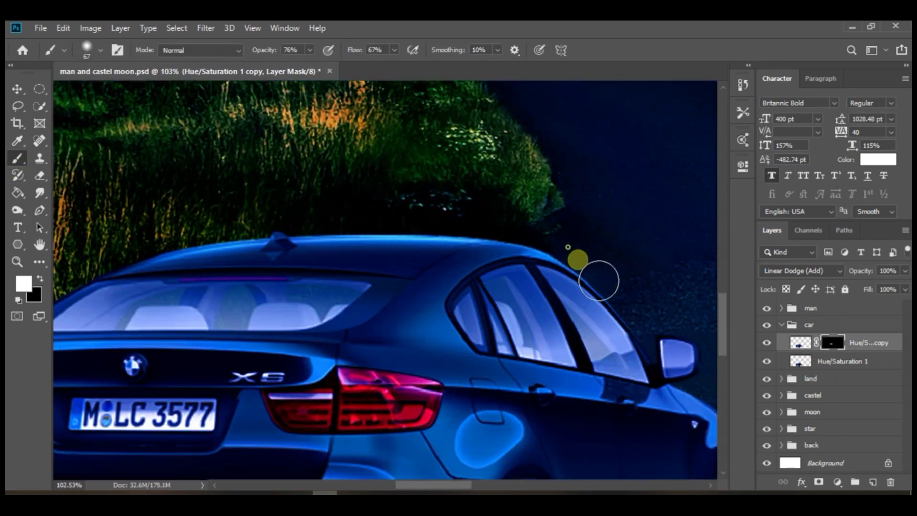
{"action": "right_click", "coordinate": [523, 249], "text": "alt"}
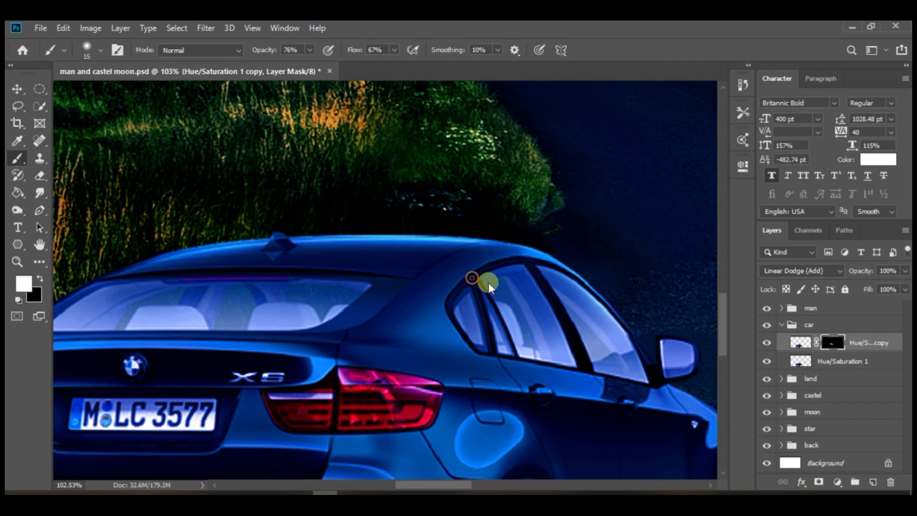
{"action": "right_click", "coordinate": [505, 251], "text": "alt"}
{"action": "left_click_drag", "start_coordinate": [452, 286], "coordinate": [424, 299]}
Step: Paint moonlight highlights on the mask over the car's front fender and along the upper edge of the trunk lid
{"action": "scroll", "coordinate": [444, 325], "scroll_direction": "down", "scroll_amount": 5}
{"action": "scroll", "coordinate": [477, 330], "scroll_direction": "up", "scroll_amount": 5}
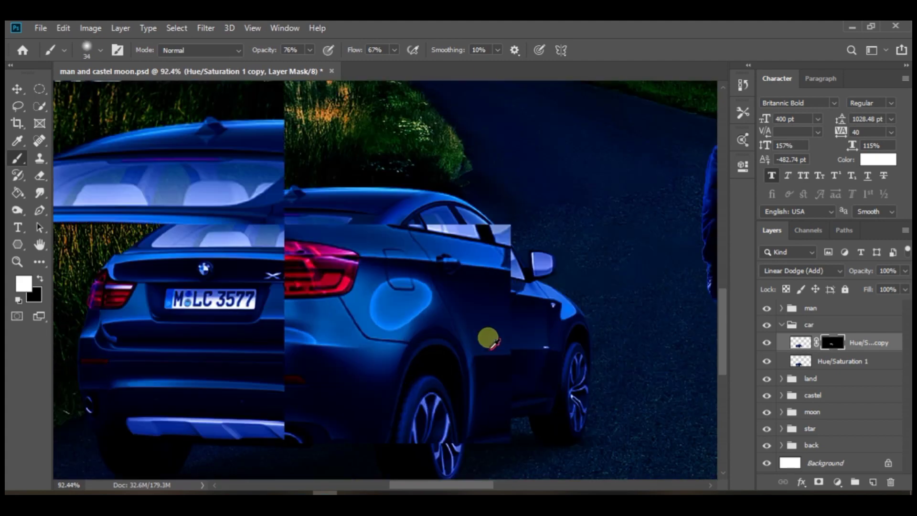
{"action": "left_click_drag", "start_coordinate": [599, 327], "coordinate": [601, 301]}
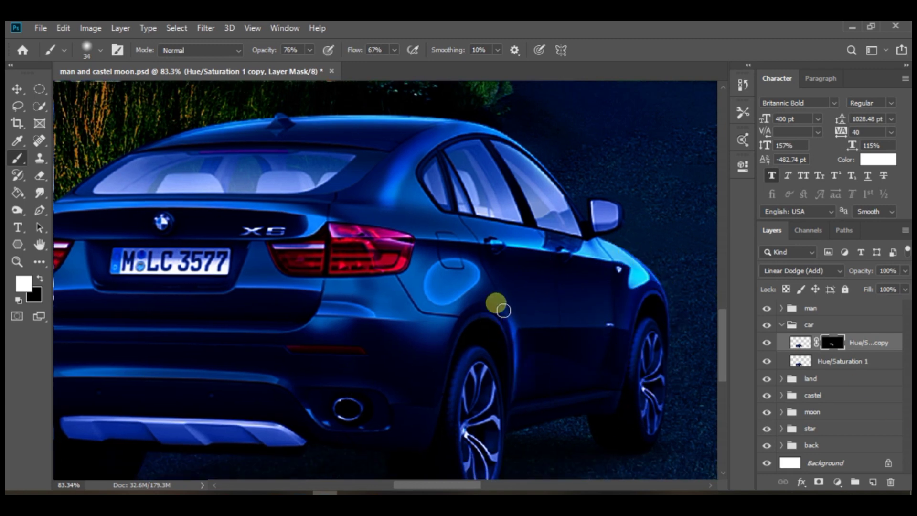
{"action": "left_click_drag", "start_coordinate": [266, 276], "coordinate": [392, 270]}
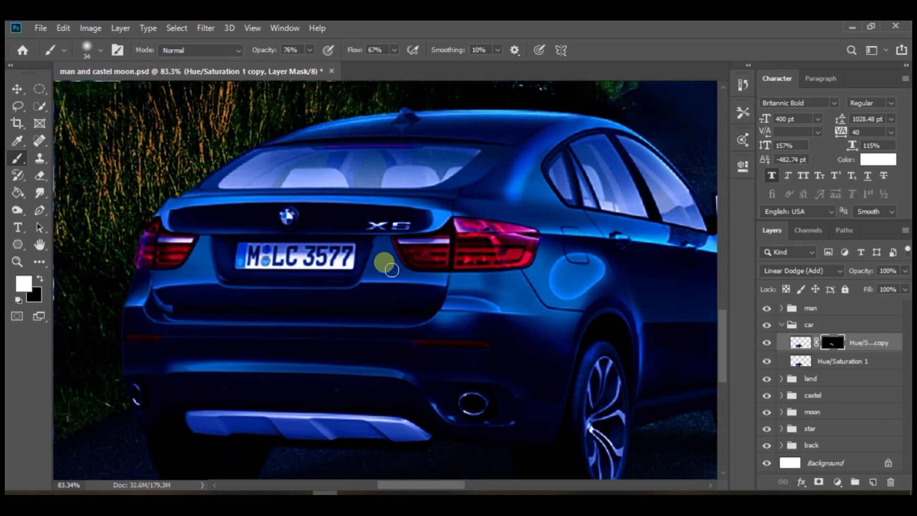
{"action": "left_click_drag", "start_coordinate": [227, 205], "coordinate": [420, 204]}
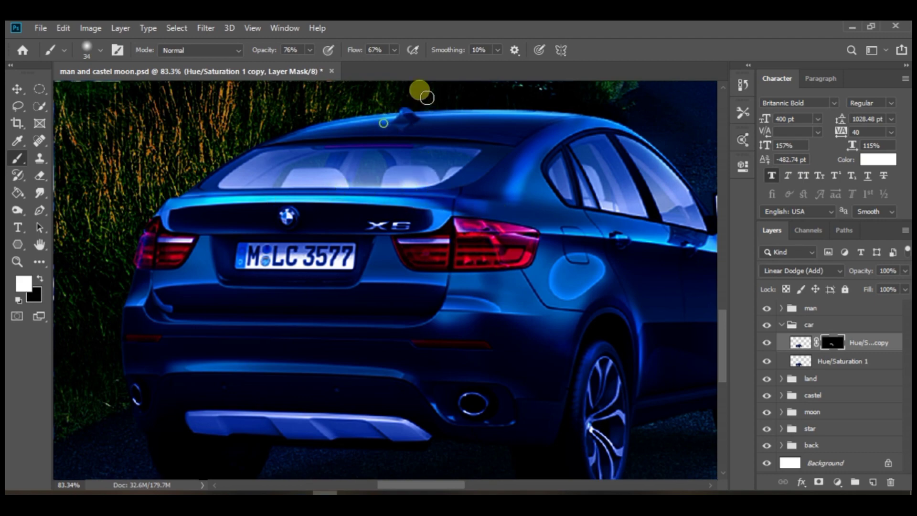
Step: Paint mask highlights around the car's rear wheel and along the lower door line
{"action": "left_click_drag", "start_coordinate": [415, 401], "coordinate": [500, 289]}
{"action": "scroll", "coordinate": [525, 286], "scroll_direction": "down", "scroll_amount": 2}
{"action": "left_click_drag", "start_coordinate": [616, 286], "coordinate": [411, 312]}
{"action": "scroll", "coordinate": [452, 335], "scroll_direction": "up", "scroll_amount": 5}
{"action": "left_click_drag", "start_coordinate": [405, 258], "coordinate": [404, 290]}
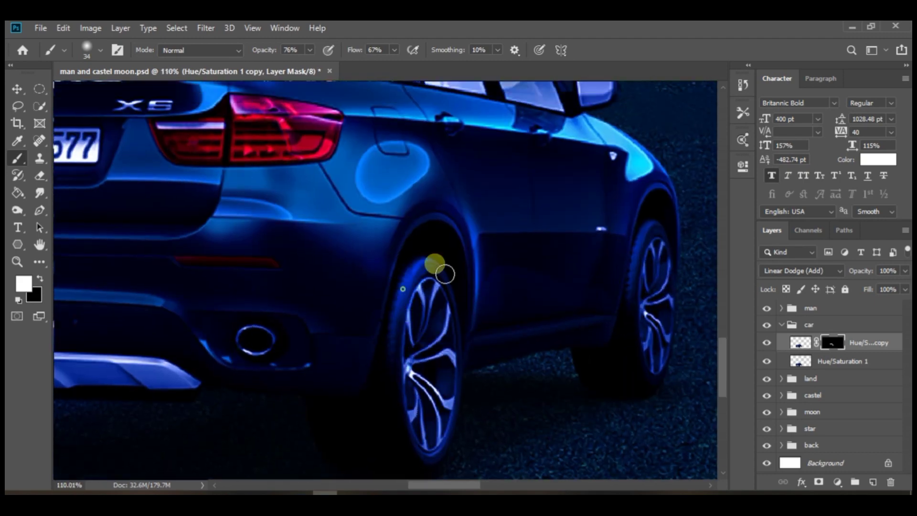
{"action": "left_click_drag", "start_coordinate": [646, 293], "coordinate": [532, 292]}
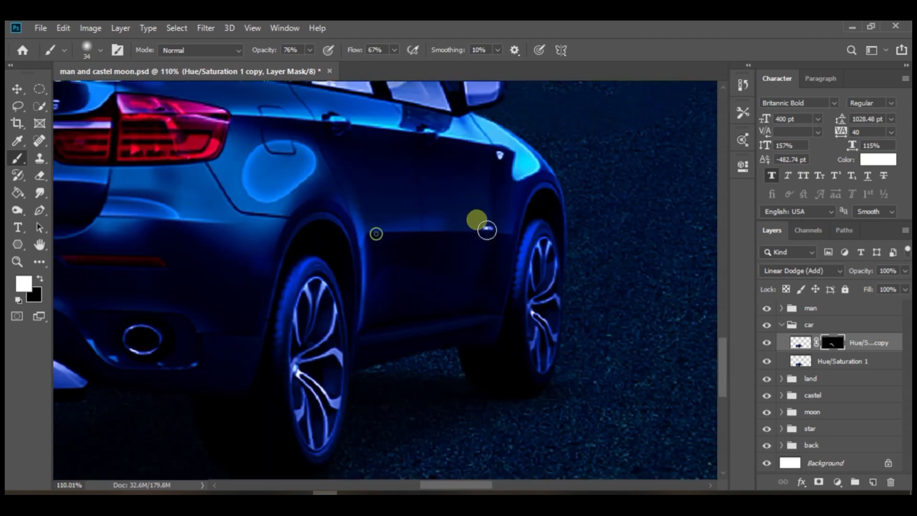
Step: Toggle the Linear Dodge copy's visibility to compare the car with and without its highlights
{"action": "scroll", "coordinate": [543, 233], "scroll_direction": "down", "scroll_amount": 8}
{"action": "left_click_drag", "start_coordinate": [138, 217], "coordinate": [221, 223]}
{"action": "scroll", "coordinate": [221, 223], "scroll_direction": "up", "scroll_amount": 3}
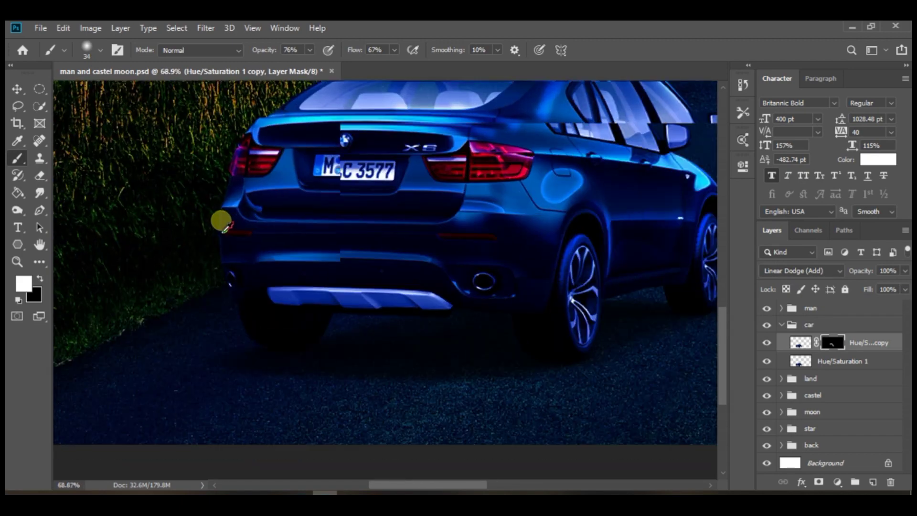
{"action": "scroll", "coordinate": [265, 223], "scroll_direction": "down", "scroll_amount": 15}
{"action": "left_click", "coordinate": [766, 343]}
{"action": "left_click", "coordinate": [765, 343]}
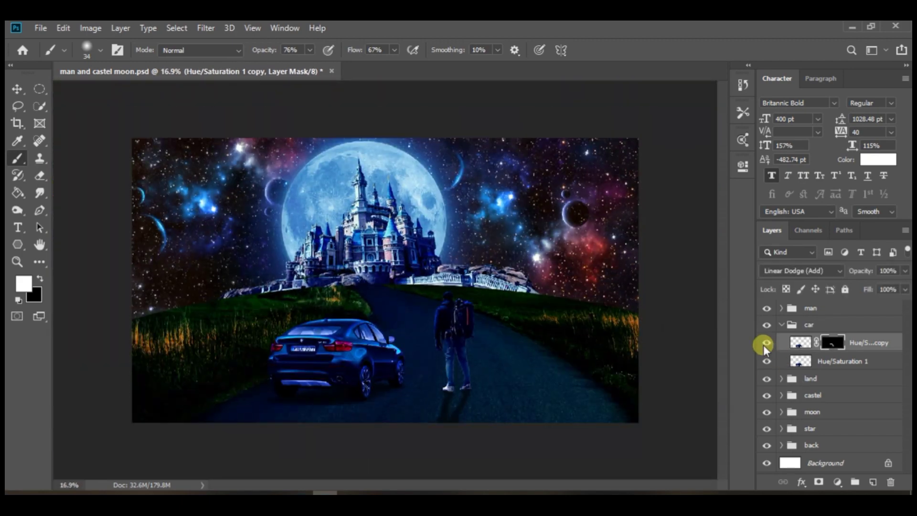
Step: Collapse the car group, make the castel group active, and toggle its visibility to check the castle
{"action": "scroll", "coordinate": [419, 403], "scroll_direction": "up", "scroll_amount": 3}
{"action": "left_click_drag", "start_coordinate": [419, 402], "coordinate": [442, 378]}
{"action": "left_click", "coordinate": [782, 325]}
{"action": "left_click", "coordinate": [822, 357]}
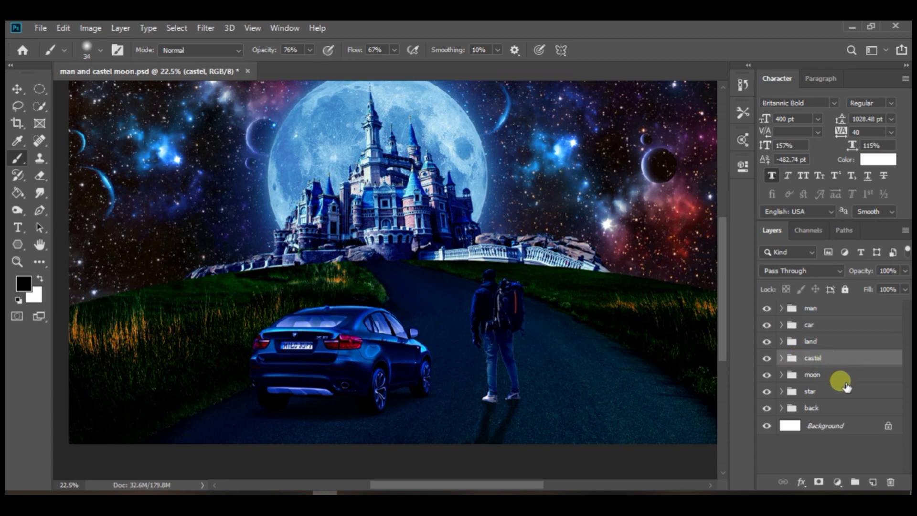
{"action": "left_click", "coordinate": [768, 358]}
{"action": "left_click", "coordinate": [767, 358]}
Step: Group all the layers inside the castel group into a nested group named castel
{"action": "left_click", "coordinate": [782, 357]}
{"action": "left_click", "coordinate": [871, 430]}
{"action": "left_click", "coordinate": [879, 376], "text": "shift"}
{"action": "right_click", "coordinate": [891, 382]}
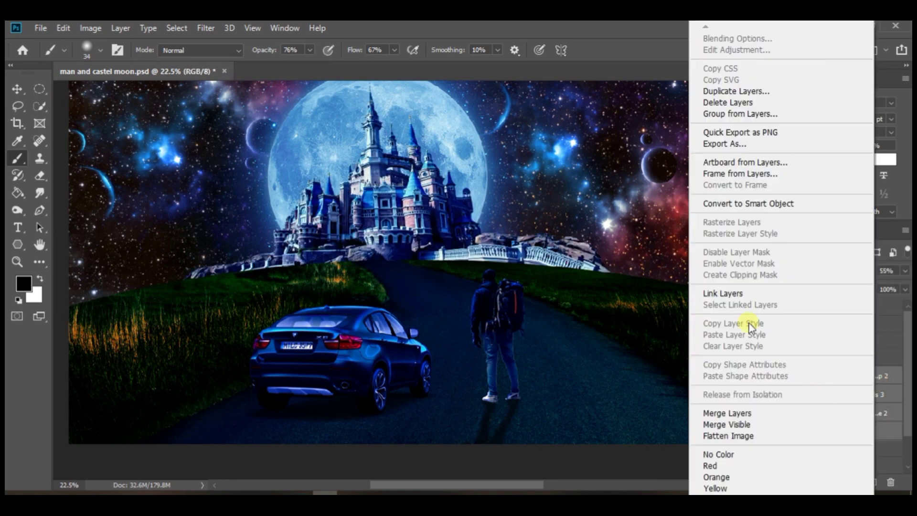
{"action": "left_click", "coordinate": [746, 113]}
{"action": "type", "text": "castel"}
{"action": "key", "text": "Return"}
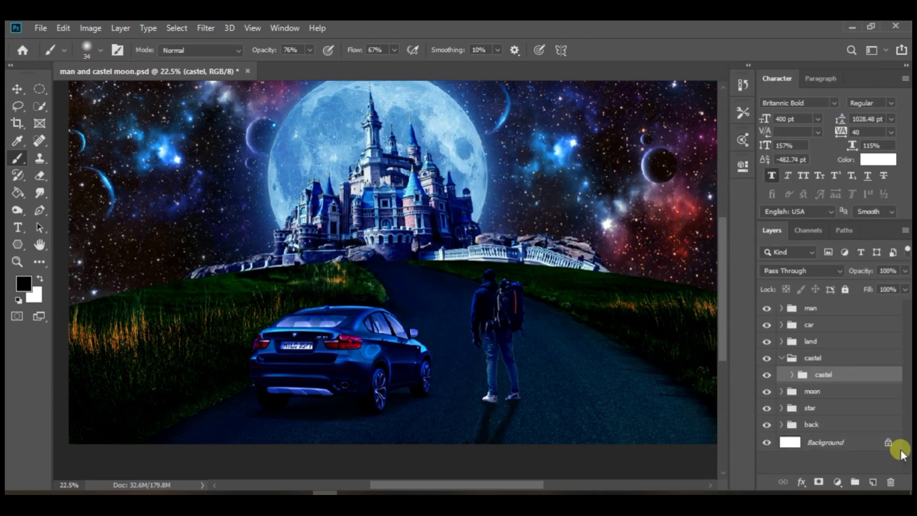
{"action": "left_click", "coordinate": [838, 483]}
{"action": "left_click", "coordinate": [832, 258]}
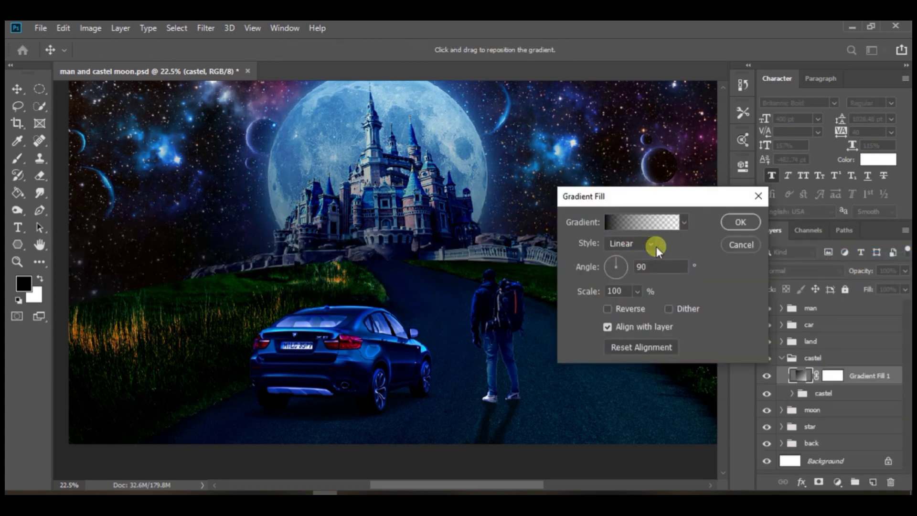
{"action": "left_click", "coordinate": [653, 243]}
{"action": "left_click", "coordinate": [646, 255]}
{"action": "left_click", "coordinate": [608, 309]}
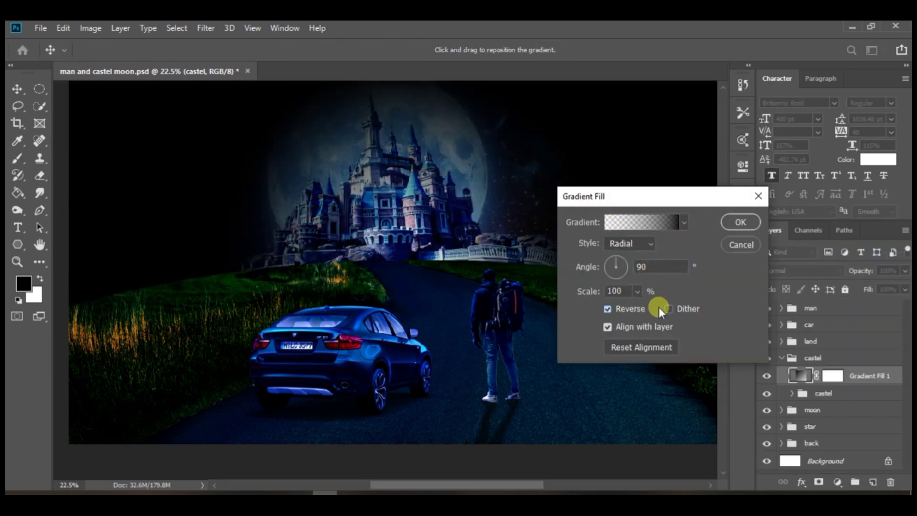
{"action": "left_click_drag", "start_coordinate": [625, 266], "coordinate": [625, 263]}
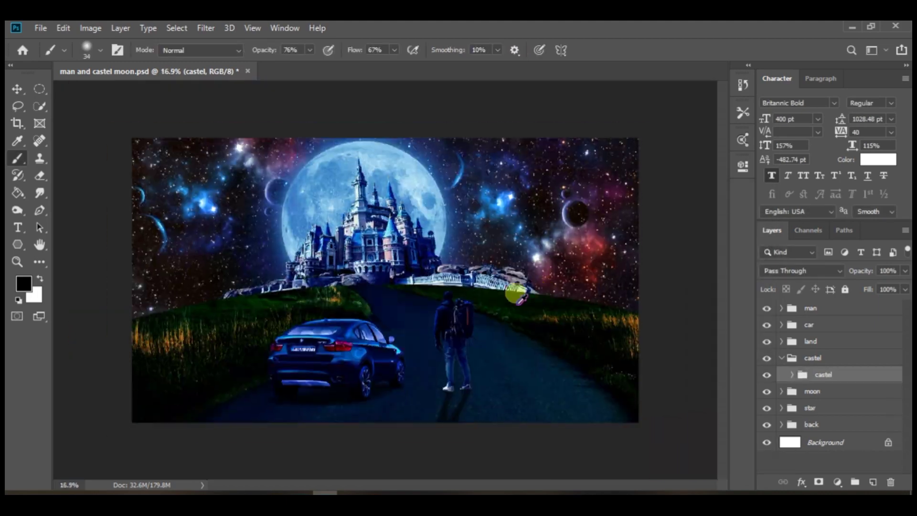
Step: Add an Exposure adjustment clipped to the nested castel group and adjust it to darken the castle
{"action": "scroll", "coordinate": [516, 294], "scroll_direction": "up", "scroll_amount": 3}
{"action": "scroll", "coordinate": [218, 317], "scroll_direction": "down", "scroll_amount": 3}
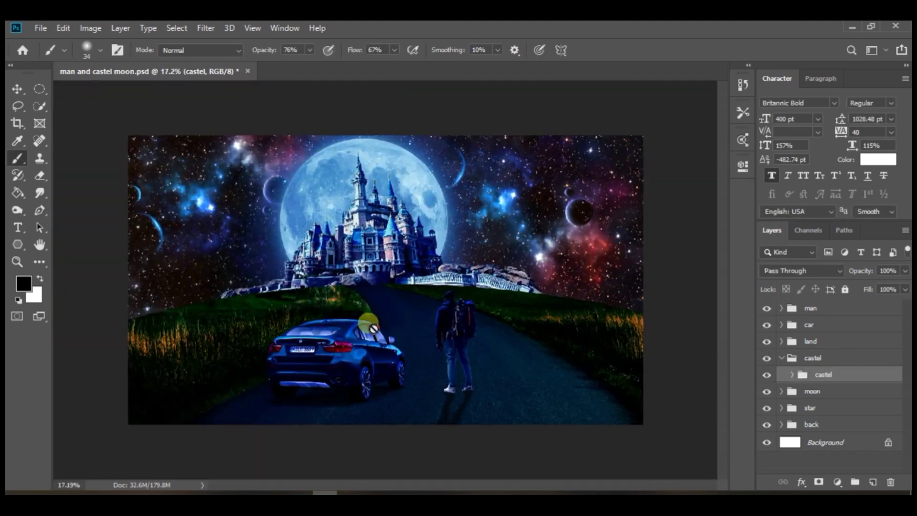
{"action": "left_click", "coordinate": [839, 483]}
{"action": "left_click", "coordinate": [835, 326]}
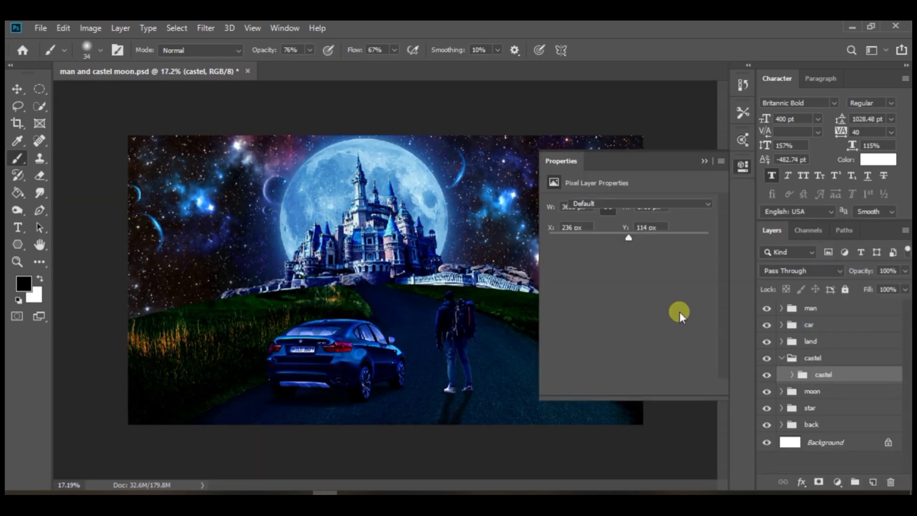
{"action": "left_click_drag", "start_coordinate": [628, 238], "coordinate": [631, 289]}
{"action": "left_click", "coordinate": [630, 386]}
{"action": "left_click", "coordinate": [704, 160]}
Step: Examine the darkened castle up close and against the whole scene, expanding the nested castel group and selecting Layer 2
{"action": "scroll", "coordinate": [418, 253], "scroll_direction": "up", "scroll_amount": 5}
{"action": "scroll", "coordinate": [418, 254], "scroll_direction": "up", "scroll_amount": 3}
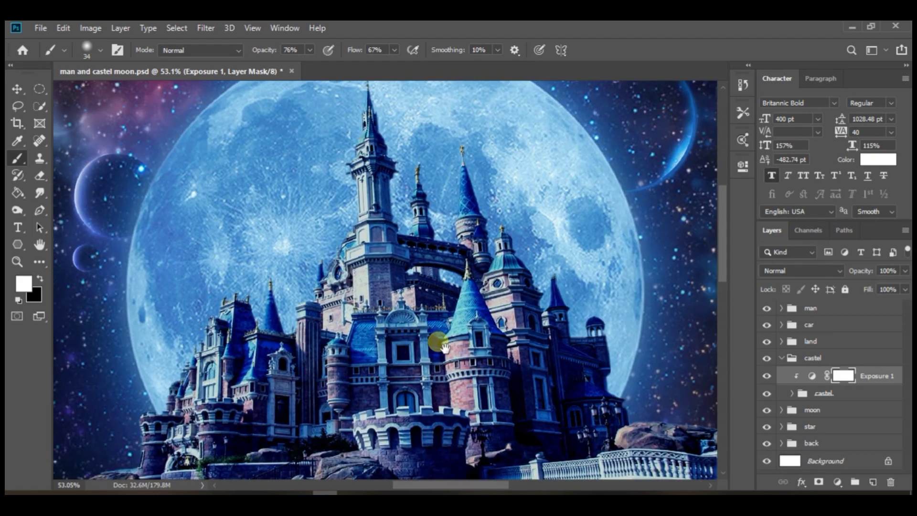
{"action": "left_click_drag", "start_coordinate": [444, 348], "coordinate": [434, 332]}
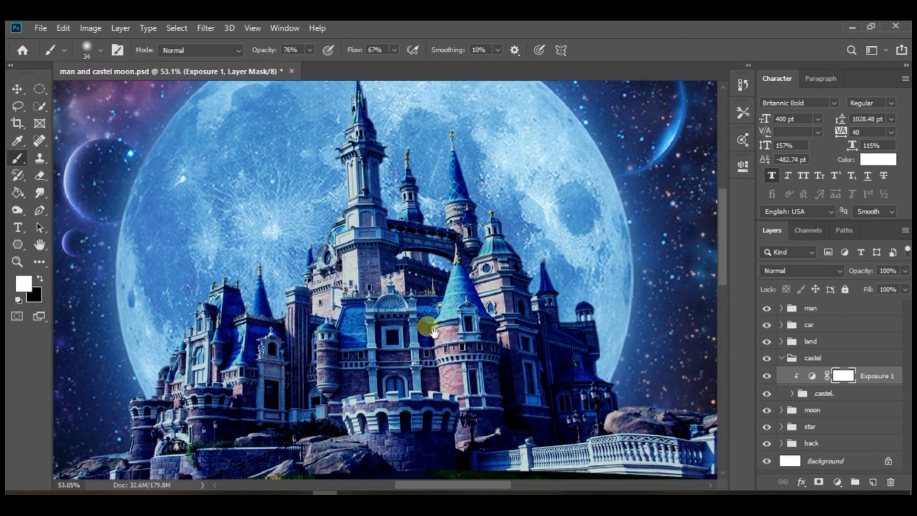
{"action": "left_click", "coordinate": [835, 401]}
{"action": "left_click", "coordinate": [791, 393]}
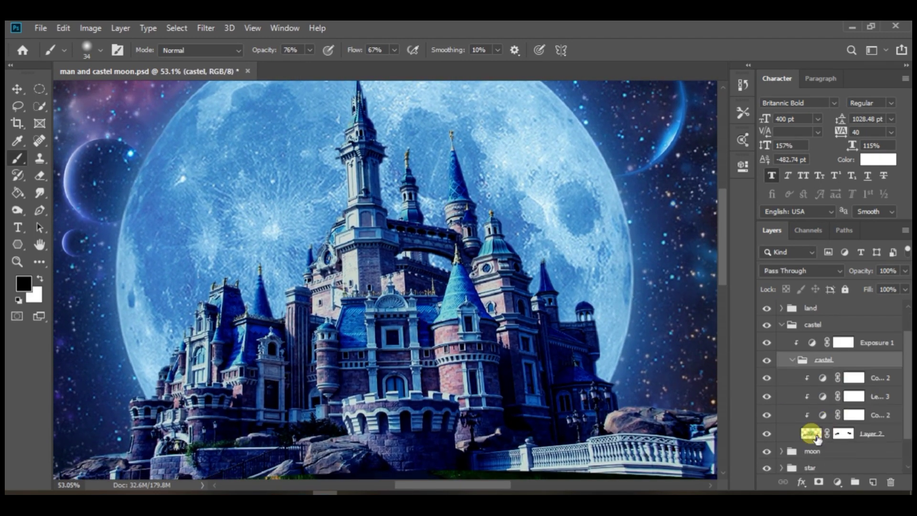
{"action": "left_click", "coordinate": [809, 434]}
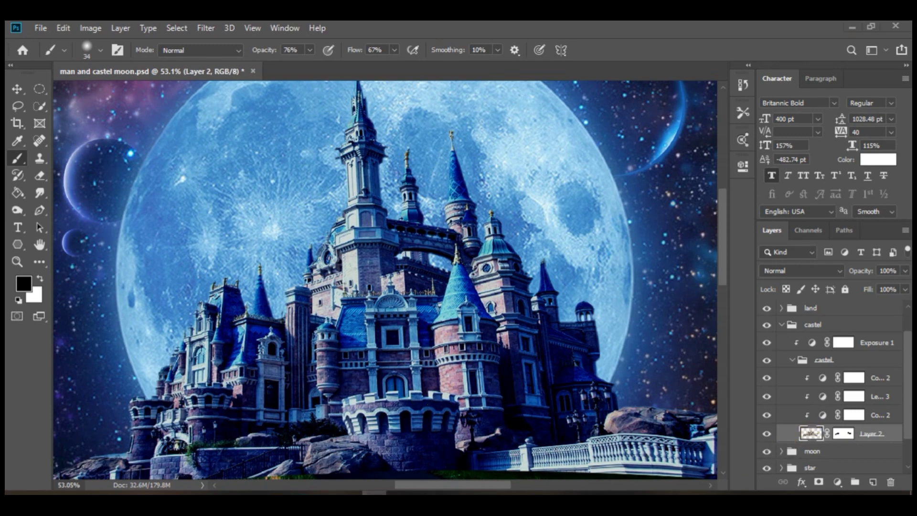
{"action": "scroll", "coordinate": [395, 317], "scroll_direction": "up", "scroll_amount": 7}
{"action": "scroll", "coordinate": [415, 353], "scroll_direction": "down", "scroll_amount": 3}
{"action": "left_click_drag", "start_coordinate": [402, 369], "coordinate": [445, 388]}
{"action": "scroll", "coordinate": [447, 390], "scroll_direction": "down", "scroll_amount": 2}
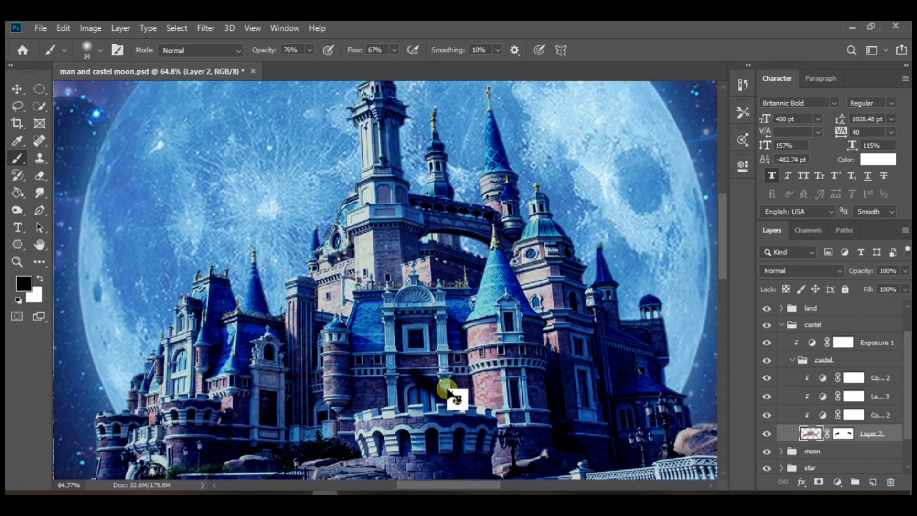
{"action": "scroll", "coordinate": [545, 406], "scroll_direction": "down", "scroll_amount": 10}
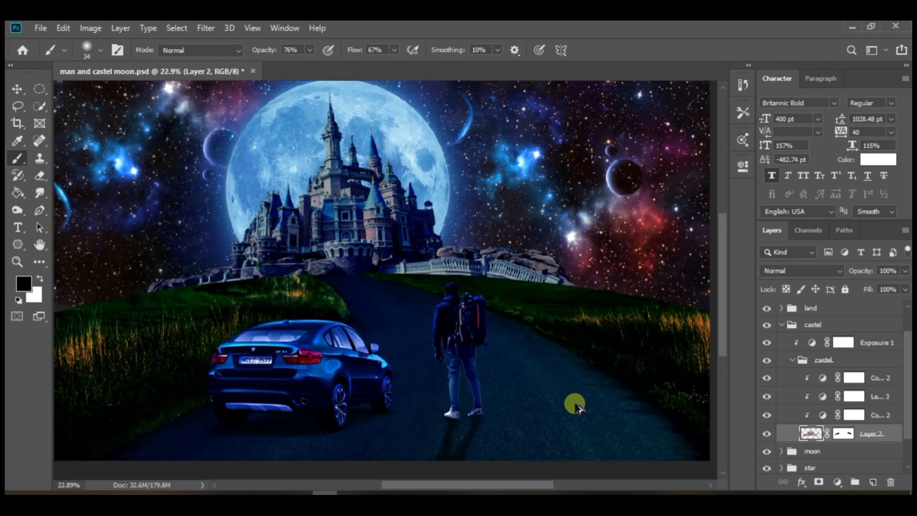
Step: Draw a white four-cornered Pen shape about 36 by 43 px over the castle's central square window, above the Exposure adjustment
{"action": "left_click", "coordinate": [792, 360]}
{"action": "left_click", "coordinate": [843, 376]}
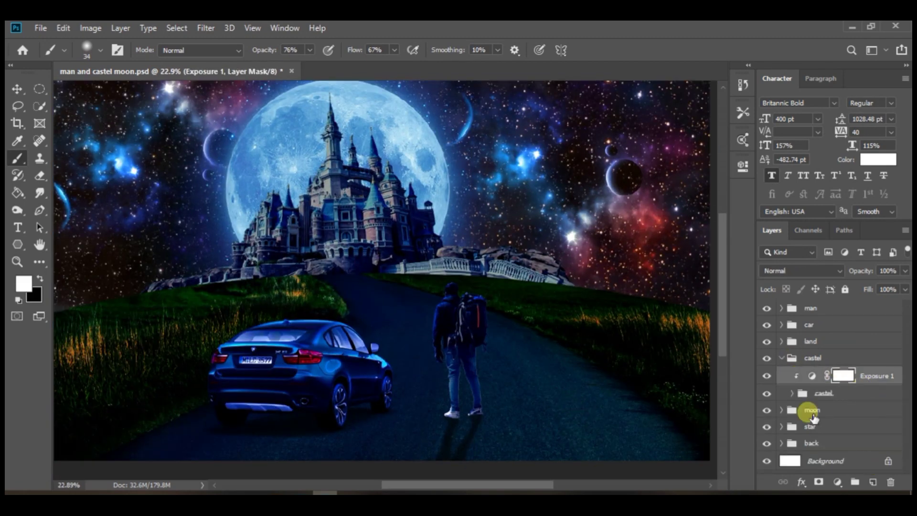
{"action": "left_click", "coordinate": [39, 210]}
{"action": "scroll", "coordinate": [358, 242], "scroll_direction": "up", "scroll_amount": 12}
{"action": "left_click", "coordinate": [369, 198]}
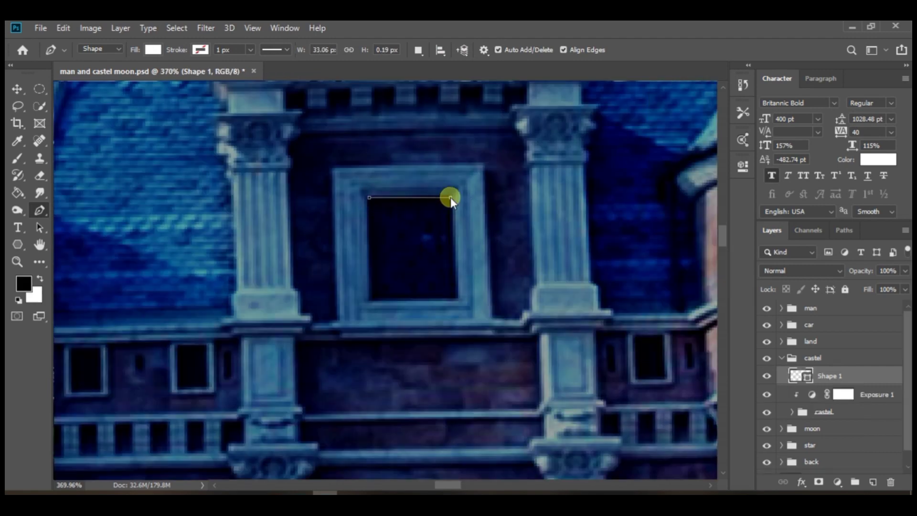
{"action": "left_click", "coordinate": [369, 302]}
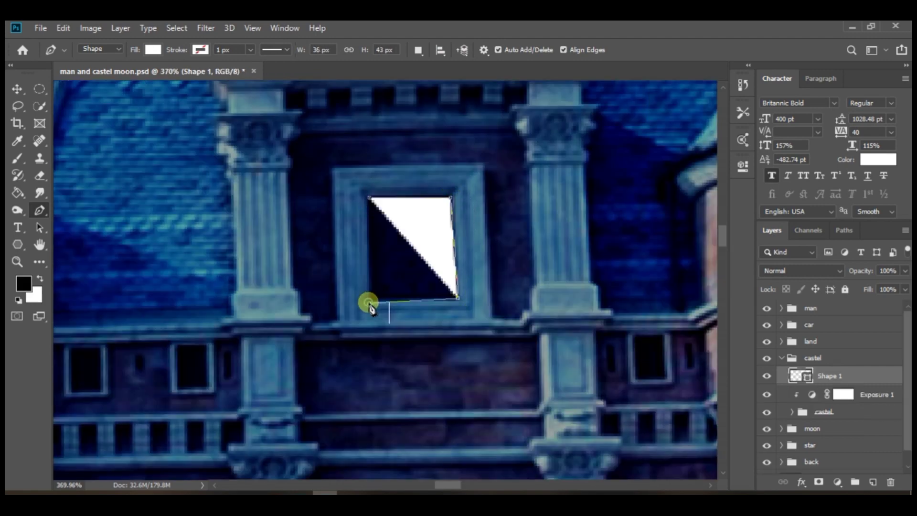
{"action": "left_click", "coordinate": [369, 197]}
Step: Draw a white round-topped Pen shape filling the small arched window in the dormer on the castle's left wing
{"action": "scroll", "coordinate": [424, 311], "scroll_direction": "down", "scroll_amount": 6}
{"action": "scroll", "coordinate": [375, 297], "scroll_direction": "up", "scroll_amount": 8}
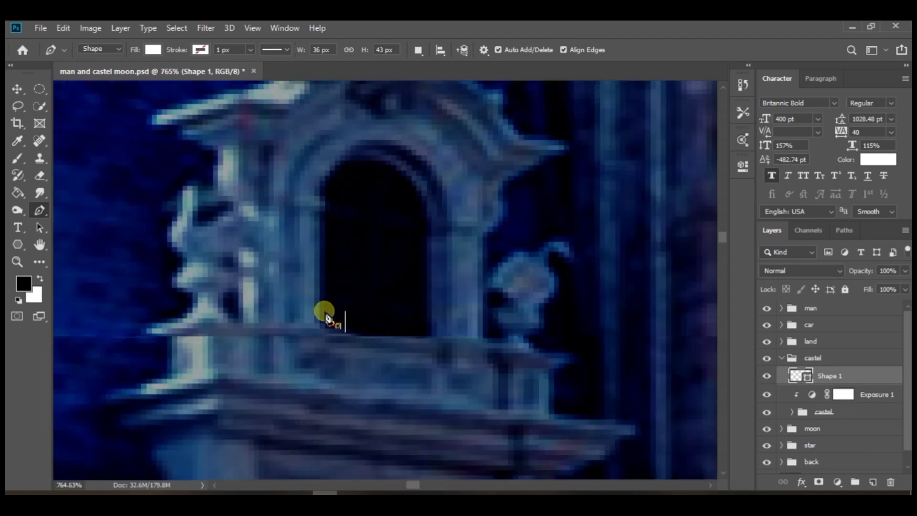
{"action": "left_click", "coordinate": [321, 324]}
{"action": "left_click_drag", "start_coordinate": [426, 220], "coordinate": [478, 365]}
{"action": "key", "text": "ctrl+z"}
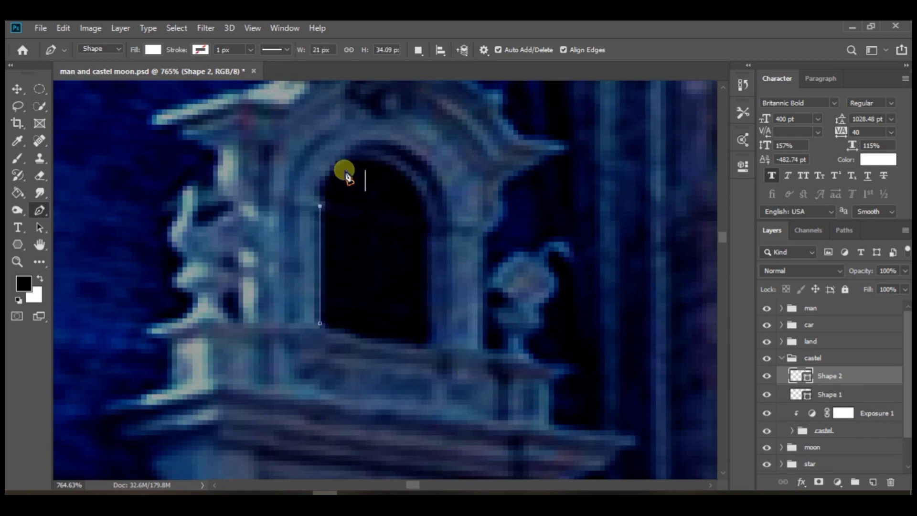
{"action": "left_click_drag", "start_coordinate": [402, 171], "coordinate": [429, 198]}
{"action": "left_click_drag", "start_coordinate": [431, 241], "coordinate": [432, 290]}
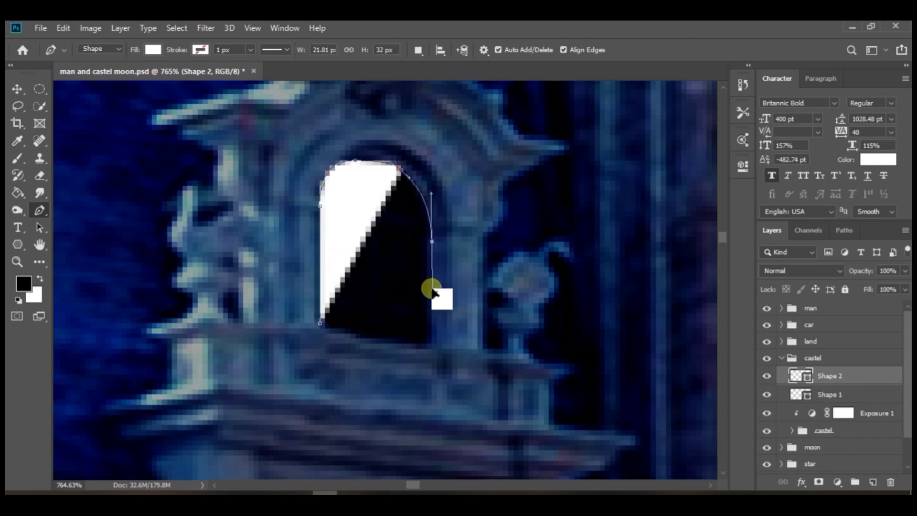
{"action": "left_click_drag", "start_coordinate": [432, 238], "coordinate": [430, 256]}
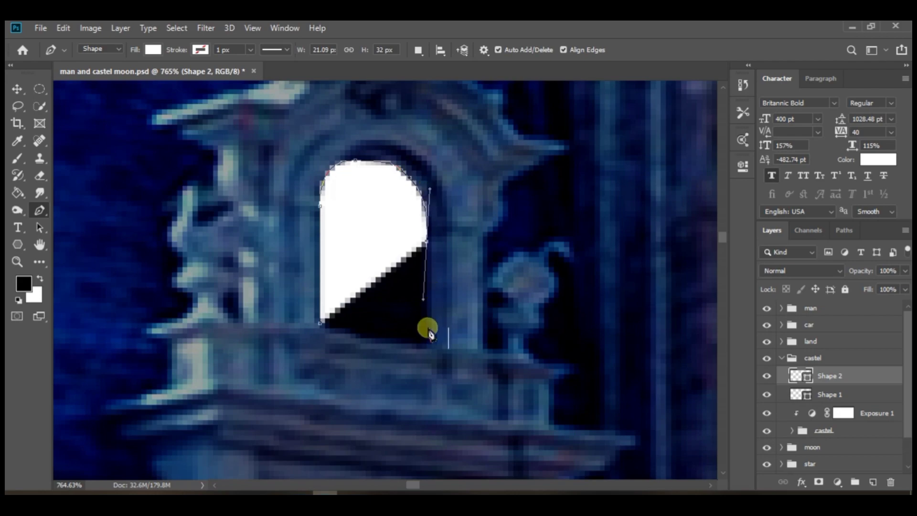
{"action": "left_click", "coordinate": [428, 343]}
{"action": "left_click", "coordinate": [321, 324]}
Step: Merge Shape 1 and Shape 2 into one shape layer and set the path operation to Combine Shapes
{"action": "scroll", "coordinate": [350, 300], "scroll_direction": "down", "scroll_amount": 8}
{"action": "left_click", "coordinate": [826, 395], "text": "shift"}
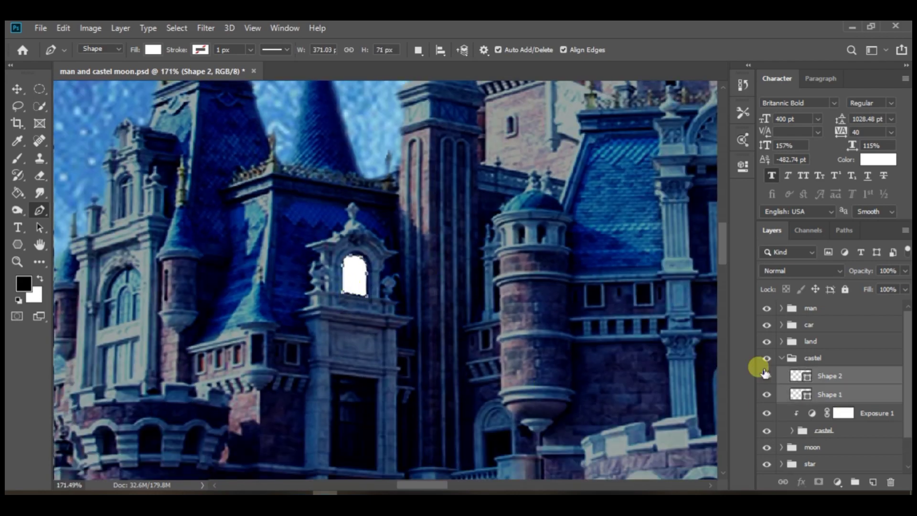
{"action": "right_click", "coordinate": [764, 372]}
{"action": "left_click", "coordinate": [719, 413]}
{"action": "left_click", "coordinate": [419, 50]}
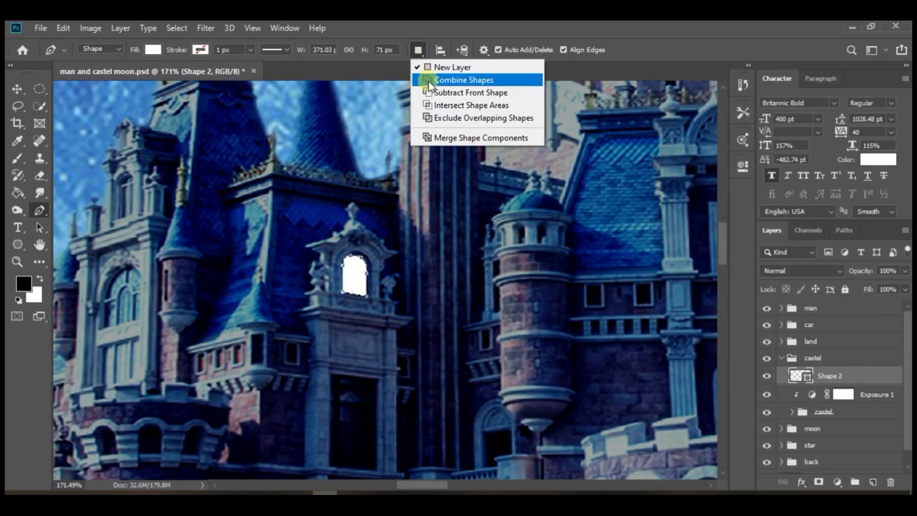
{"action": "left_click", "coordinate": [433, 82]}
Step: Add a white four-cornered Pen shape to Shape 2 over the rectangular window of the left wing's corner turret
{"action": "left_click_drag", "start_coordinate": [431, 330], "coordinate": [375, 211]}
{"action": "left_click_drag", "start_coordinate": [248, 241], "coordinate": [411, 250]}
{"action": "scroll", "coordinate": [408, 250], "scroll_direction": "down", "scroll_amount": 2}
{"action": "scroll", "coordinate": [395, 234], "scroll_direction": "up", "scroll_amount": 7}
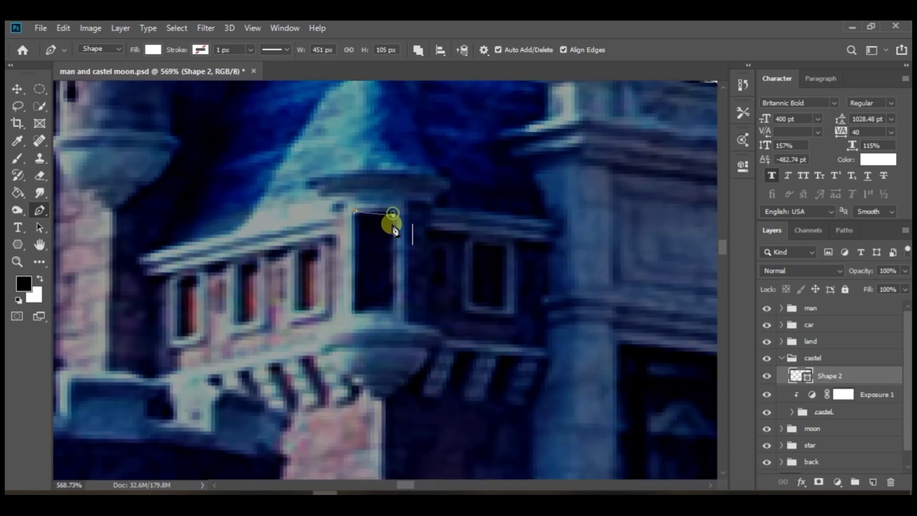
{"action": "left_click", "coordinate": [354, 311]}
{"action": "left_click", "coordinate": [355, 211]}
{"action": "scroll", "coordinate": [307, 230], "scroll_direction": "down", "scroll_amount": 6}
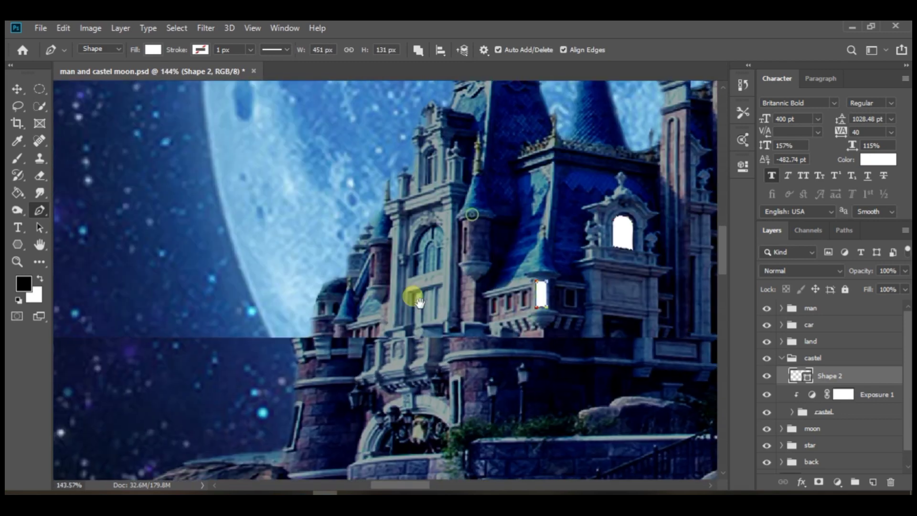
Step: Add a white round-topped Pen shape to Shape 2 over the narrow window in the brick wall behind the tall chimney tower
{"action": "left_click_drag", "start_coordinate": [415, 298], "coordinate": [403, 327]}
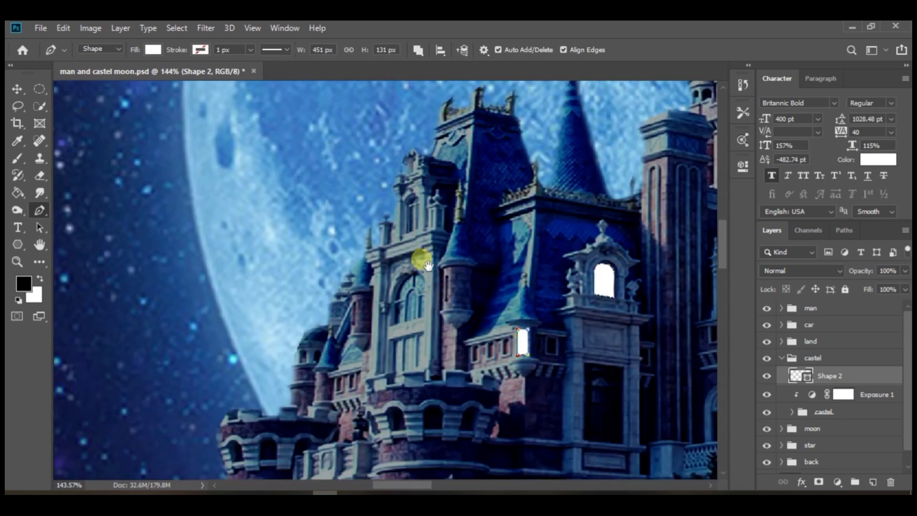
{"action": "scroll", "coordinate": [406, 341], "scroll_direction": "up", "scroll_amount": 4}
{"action": "left_click_drag", "start_coordinate": [492, 102], "coordinate": [446, 243]}
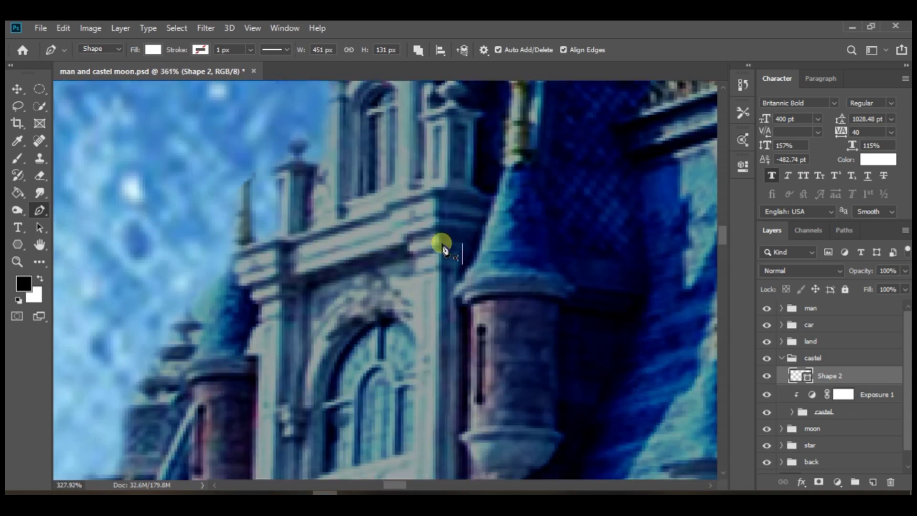
{"action": "left_click_drag", "start_coordinate": [473, 119], "coordinate": [377, 291]}
{"action": "scroll", "coordinate": [379, 291], "scroll_direction": "down", "scroll_amount": 6}
{"action": "scroll", "coordinate": [497, 310], "scroll_direction": "up", "scroll_amount": 10}
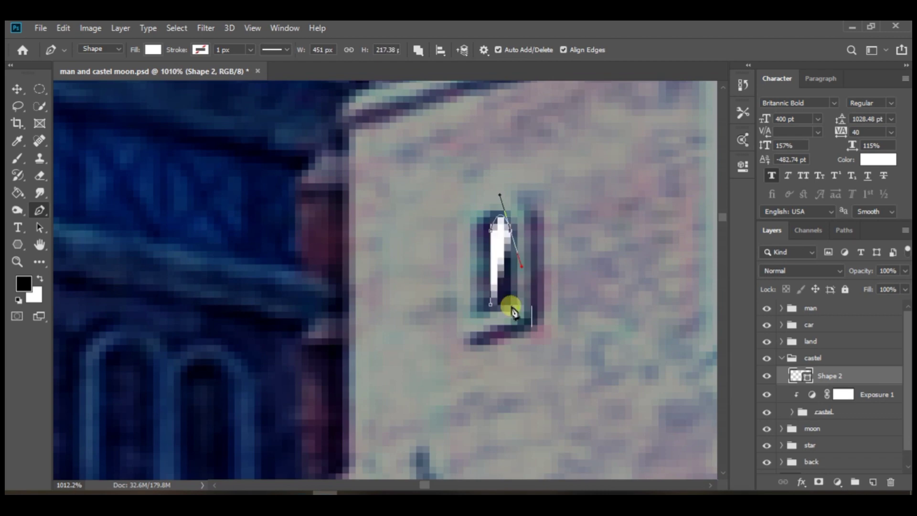
{"action": "scroll", "coordinate": [496, 312], "scroll_direction": "down", "scroll_amount": 8}
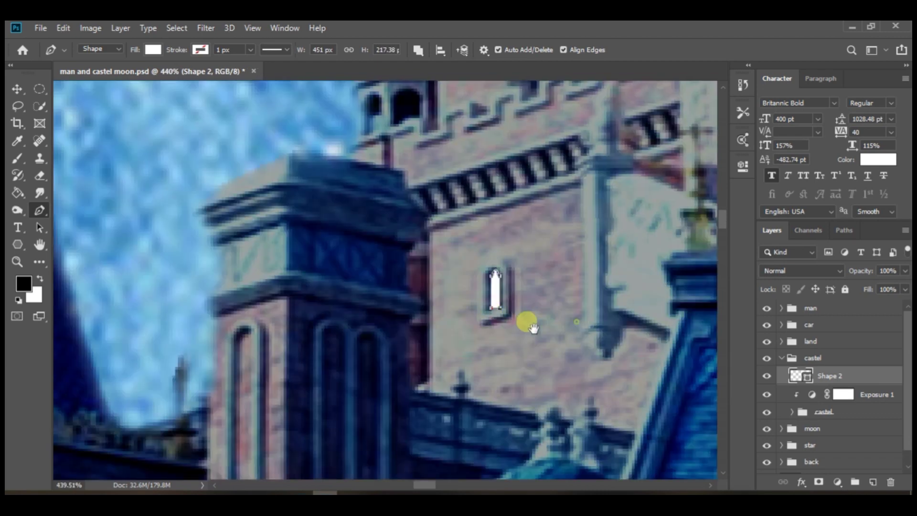
Step: Add white arched Pen shapes over the narrow window and the wider arched window low on the central tower
{"action": "scroll", "coordinate": [610, 225], "scroll_direction": "up", "scroll_amount": 8}
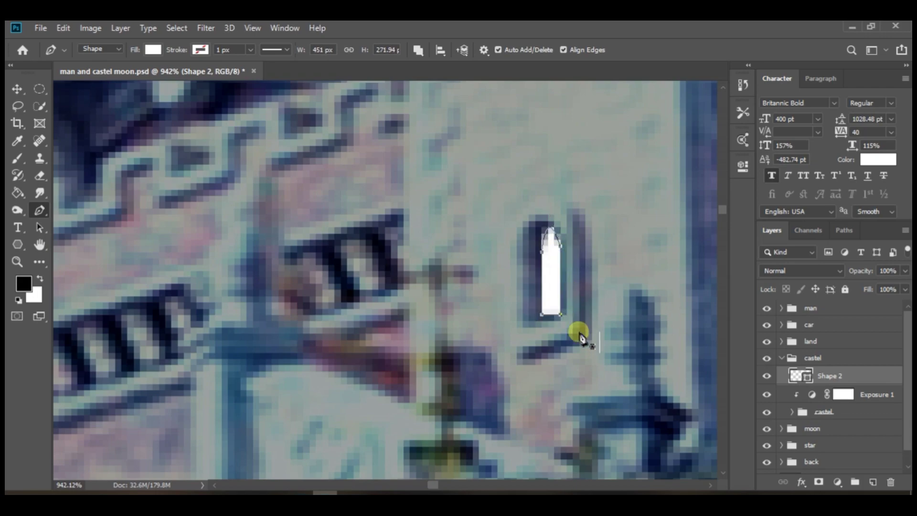
{"action": "scroll", "coordinate": [580, 337], "scroll_direction": "down", "scroll_amount": 8}
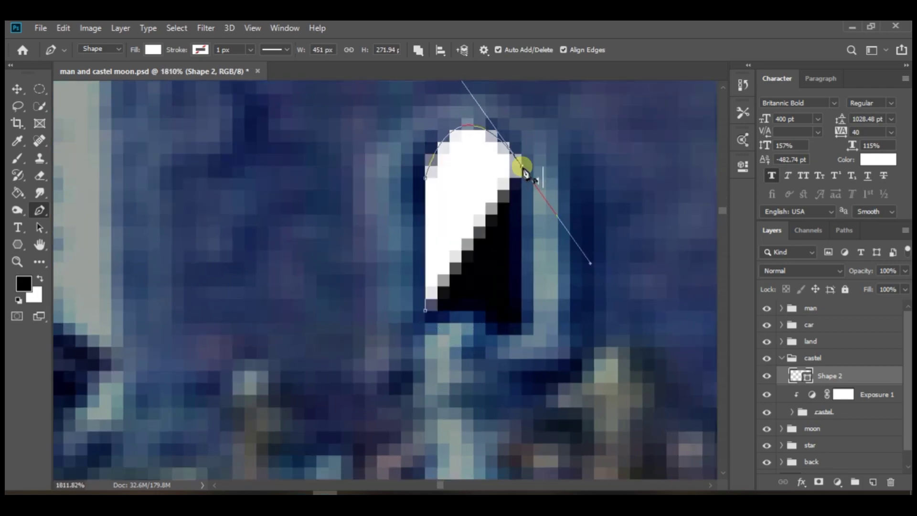
{"action": "scroll", "coordinate": [489, 327], "scroll_direction": "down", "scroll_amount": 10}
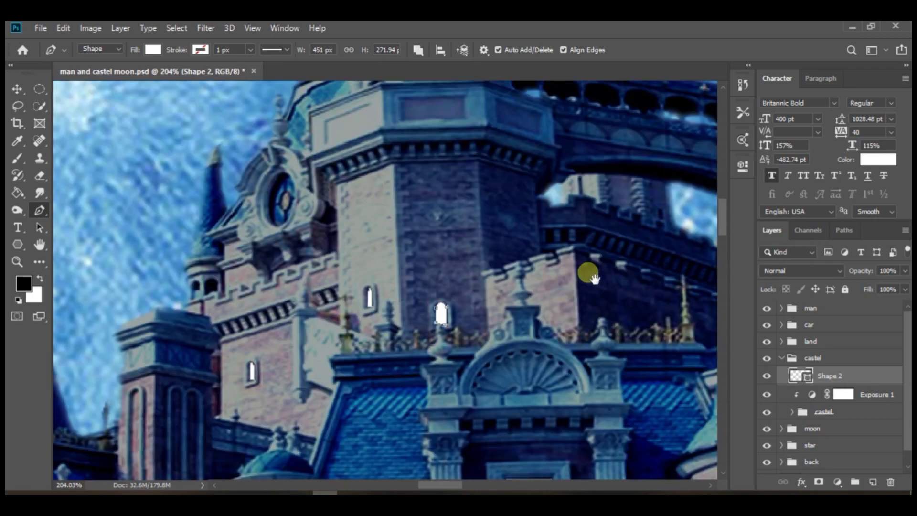
Step: Adjust the bottom edge of the white Pen shape on the central tower's wider arched window
{"action": "scroll", "coordinate": [579, 285], "scroll_direction": "up", "scroll_amount": 8}
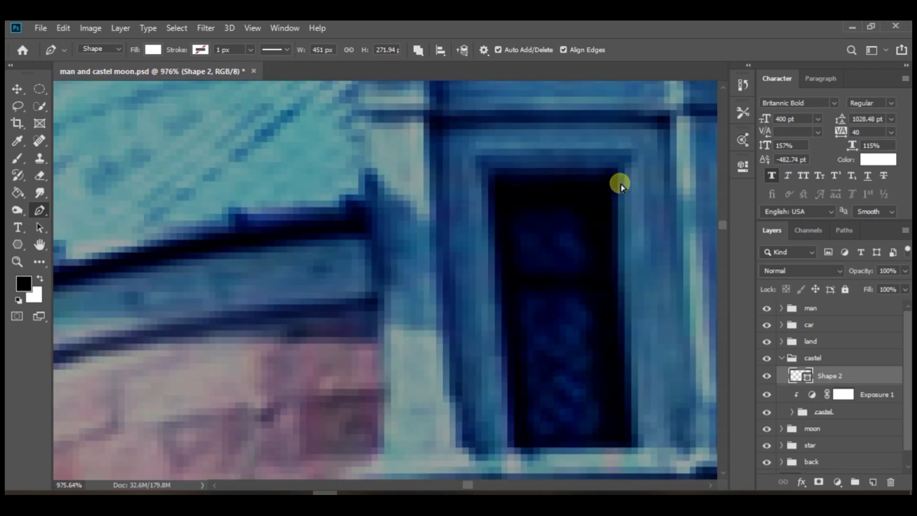
{"action": "scroll", "coordinate": [354, 276], "scroll_direction": "down", "scroll_amount": 10}
{"action": "scroll", "coordinate": [397, 325], "scroll_direction": "up", "scroll_amount": 12}
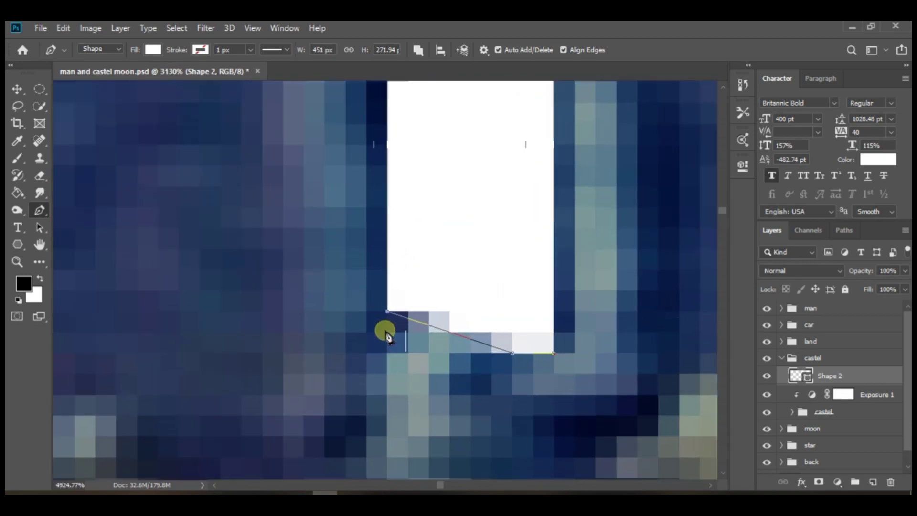
{"action": "scroll", "coordinate": [387, 334], "scroll_direction": "up", "scroll_amount": 5}
{"action": "scroll", "coordinate": [365, 328], "scroll_direction": "down", "scroll_amount": 4}
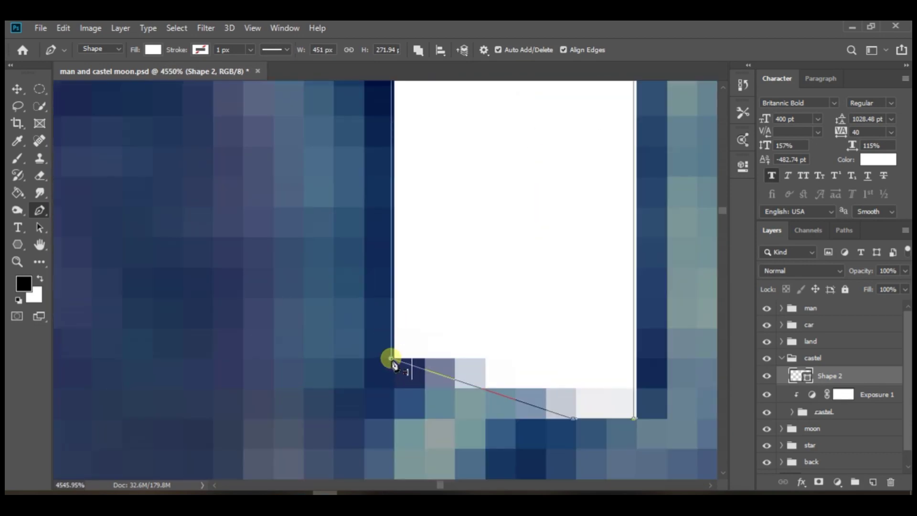
{"action": "scroll", "coordinate": [393, 364], "scroll_direction": "down", "scroll_amount": 15}
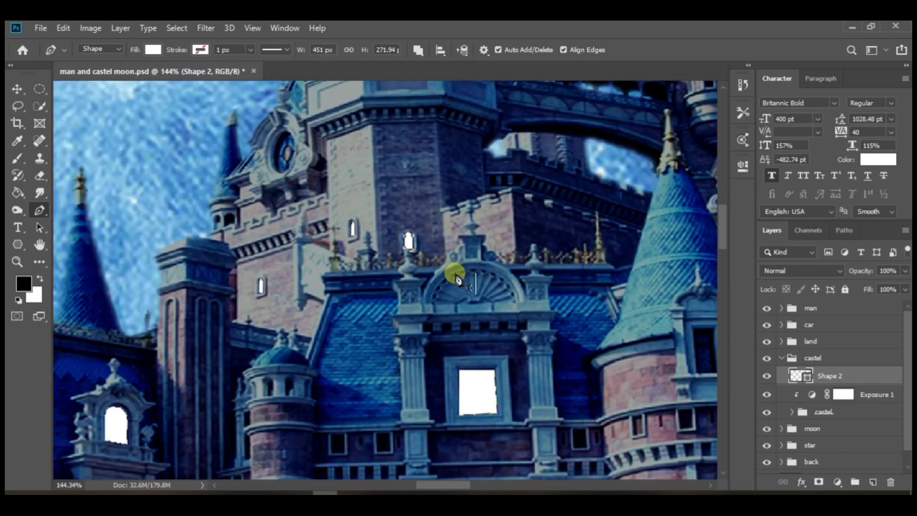
Step: Cover the castle's remaining windows and the street lamp lanterns with white Pen shapes combined into Shape 2
{"action": "scroll", "coordinate": [688, 335], "scroll_direction": "up", "scroll_amount": 10}
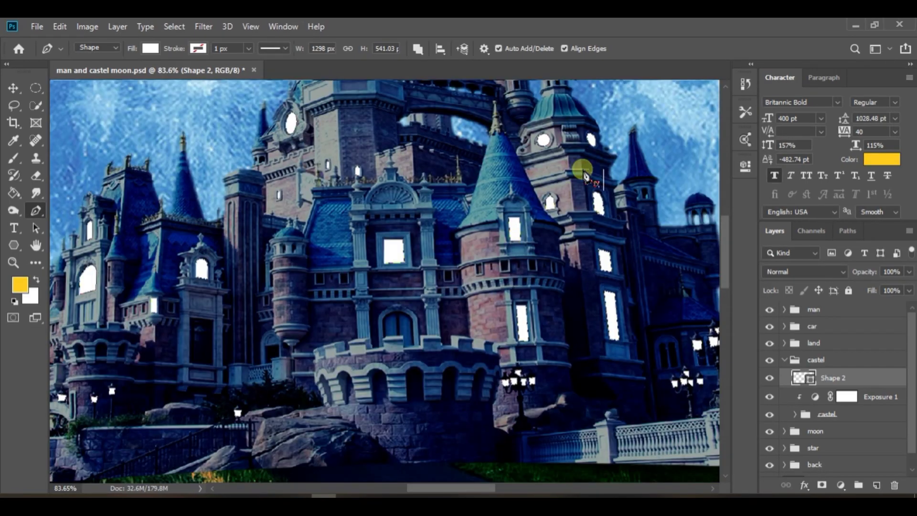
{"action": "scroll", "coordinate": [635, 352], "scroll_direction": "down", "scroll_amount": 3}
{"action": "scroll", "coordinate": [594, 311], "scroll_direction": "up", "scroll_amount": 6}
{"action": "scroll", "coordinate": [553, 307], "scroll_direction": "down", "scroll_amount": 8}
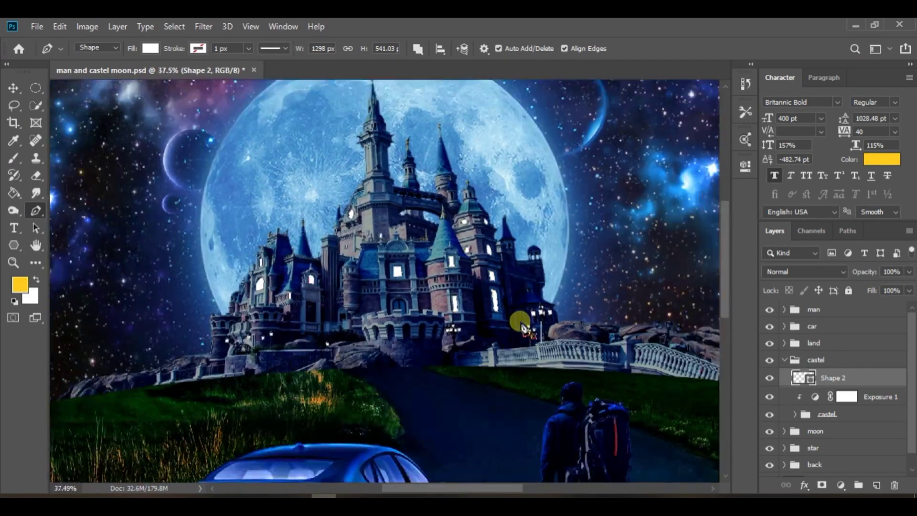
{"action": "scroll", "coordinate": [522, 325], "scroll_direction": "down", "scroll_amount": 2}
Step: Add a new layer above Shape 2 and set the foreground color to orange ffb21d
{"action": "left_click", "coordinate": [877, 485]}
{"action": "left_click", "coordinate": [19, 286]}
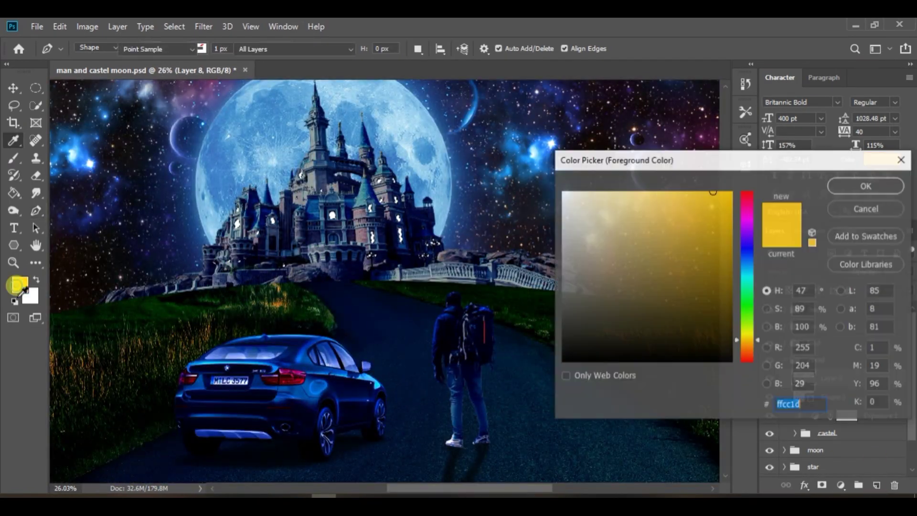
{"action": "left_click", "coordinate": [845, 185]}
{"action": "left_click", "coordinate": [21, 286]}
{"action": "left_click", "coordinate": [741, 339]}
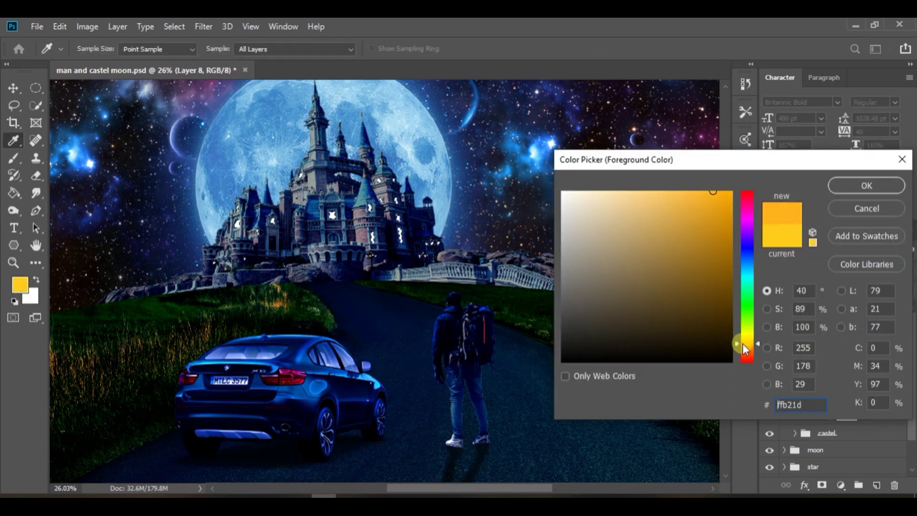
{"action": "left_click", "coordinate": [677, 269]}
{"action": "key", "text": "Return"}
Step: Fill the window and lamp areas with the orange foreground color on Layer 8 and hide the Shape 2 layer
{"action": "key", "text": "p"}
{"action": "scroll", "coordinate": [530, 311], "scroll_direction": "up", "scroll_amount": 4}
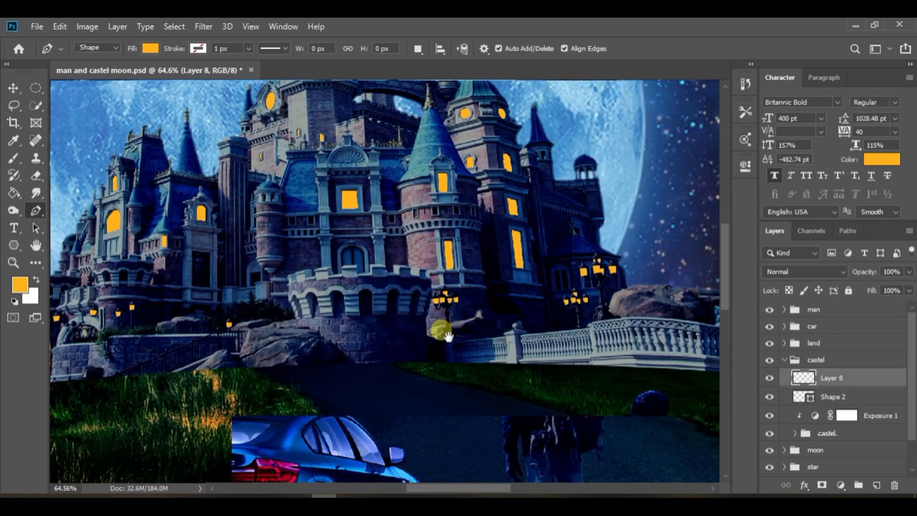
{"action": "left_click", "coordinate": [775, 396]}
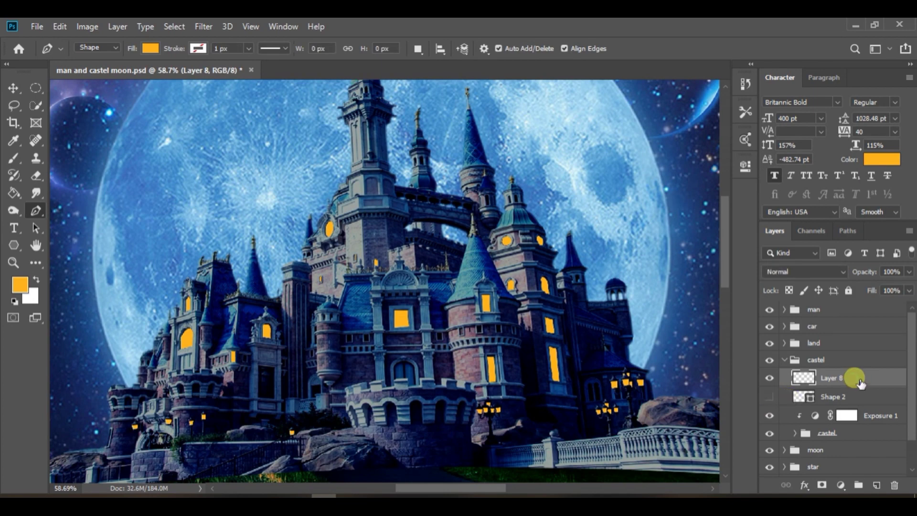
Step: Duplicate Layer 8 and set the copy's blend mode to Linear Dodge (Add)
{"action": "left_click_drag", "start_coordinate": [860, 382], "coordinate": [878, 485]}
{"action": "left_click", "coordinate": [832, 272]}
{"action": "left_click", "coordinate": [807, 297]}
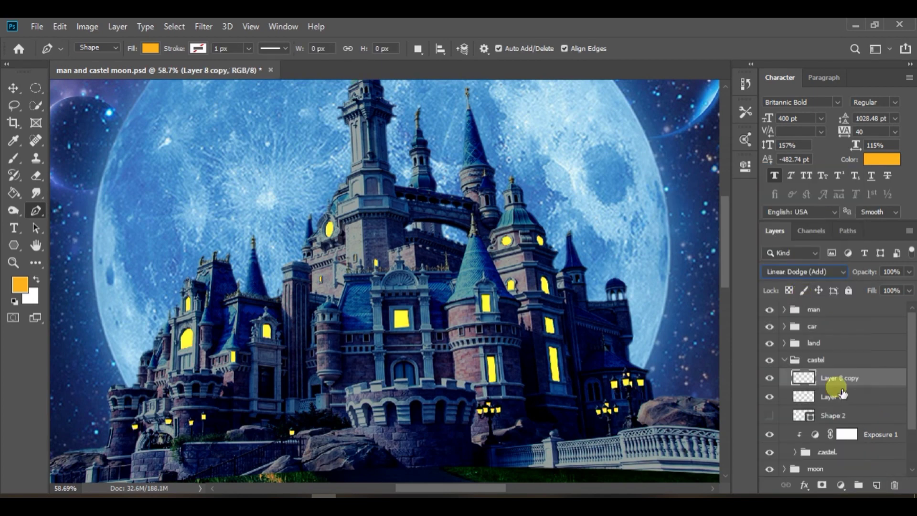
Step: Convert Layer 8 copy to a smart object and apply a slight Gaussian Blur to it
{"action": "right_click", "coordinate": [839, 384]}
{"action": "left_click", "coordinate": [759, 205]}
{"action": "left_click", "coordinate": [203, 27]}
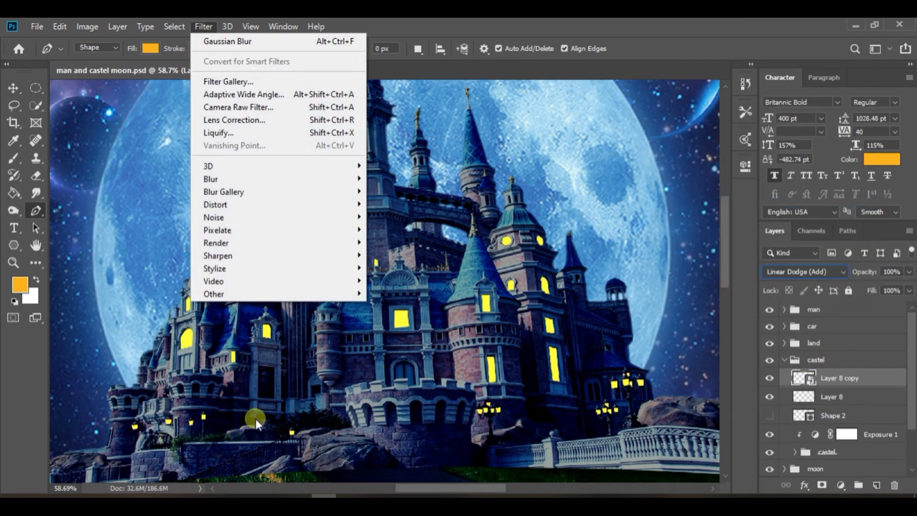
{"action": "left_click", "coordinate": [392, 228]}
{"action": "left_click", "coordinate": [833, 125]}
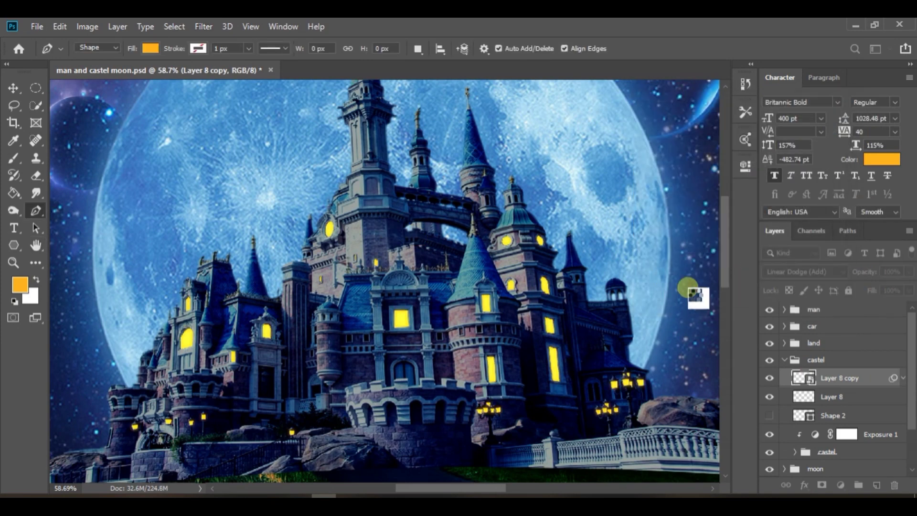
Step: Duplicate the blurred Layer 8 copy and close the Character and Paragraph tab group
{"action": "left_click_drag", "start_coordinate": [871, 376], "coordinate": [878, 485]}
{"action": "left_click", "coordinate": [909, 78]}
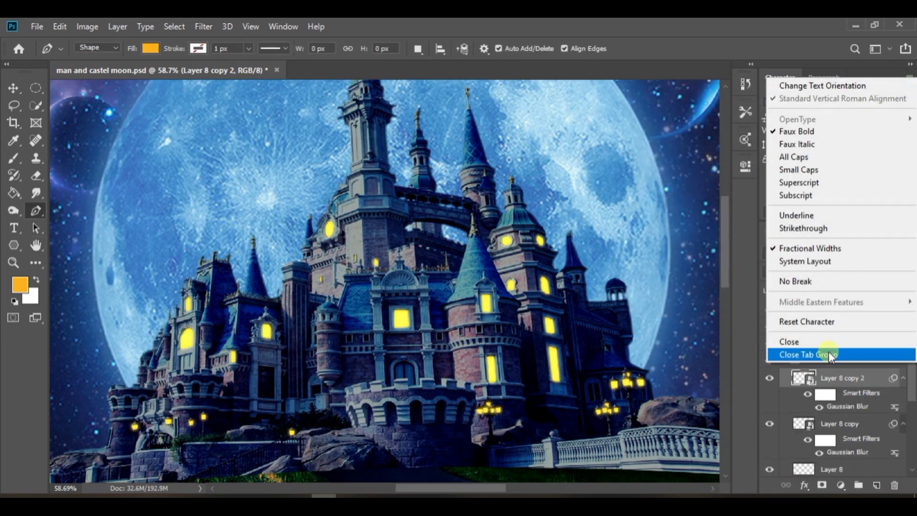
{"action": "left_click", "coordinate": [830, 352]}
Step: Set the Gaussian Blur radius of Layer 8 copy 2 to 6.4 pixels
{"action": "double_click", "coordinate": [860, 253]}
{"action": "left_click_drag", "start_coordinate": [682, 305], "coordinate": [686, 306]}
{"action": "left_click_drag", "start_coordinate": [716, 253], "coordinate": [701, 242]}
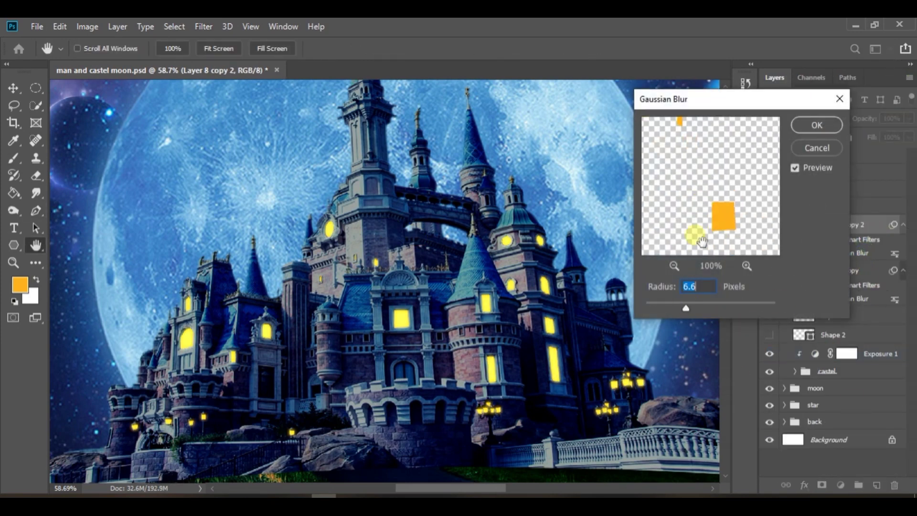
{"action": "left_click_drag", "start_coordinate": [690, 307], "coordinate": [686, 306]}
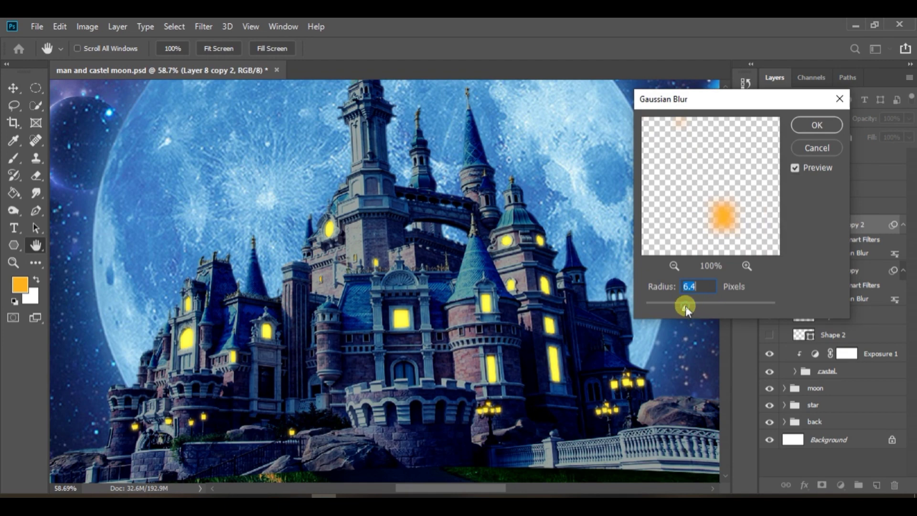
{"action": "left_click", "coordinate": [817, 125]}
Step: Duplicate Layer 8 copy 2 and increase the duplicate's Gaussian Blur radius for a wider glow
{"action": "left_click_drag", "start_coordinate": [792, 191], "coordinate": [877, 485]}
{"action": "double_click", "coordinate": [848, 253]}
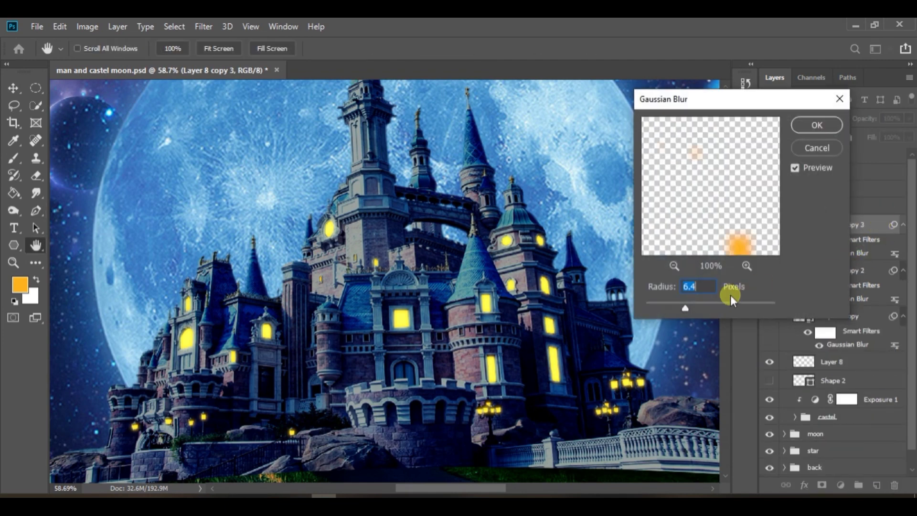
{"action": "left_click_drag", "start_coordinate": [730, 306], "coordinate": [702, 308]}
{"action": "left_click_drag", "start_coordinate": [718, 236], "coordinate": [707, 244]}
{"action": "left_click_drag", "start_coordinate": [694, 308], "coordinate": [698, 308]}
{"action": "left_click", "coordinate": [804, 134]}
Step: Duplicate Layer 8 copy 3 and raise the new copy's Gaussian Blur radius further
{"action": "left_click_drag", "start_coordinate": [877, 227], "coordinate": [877, 484]}
{"action": "double_click", "coordinate": [852, 253]}
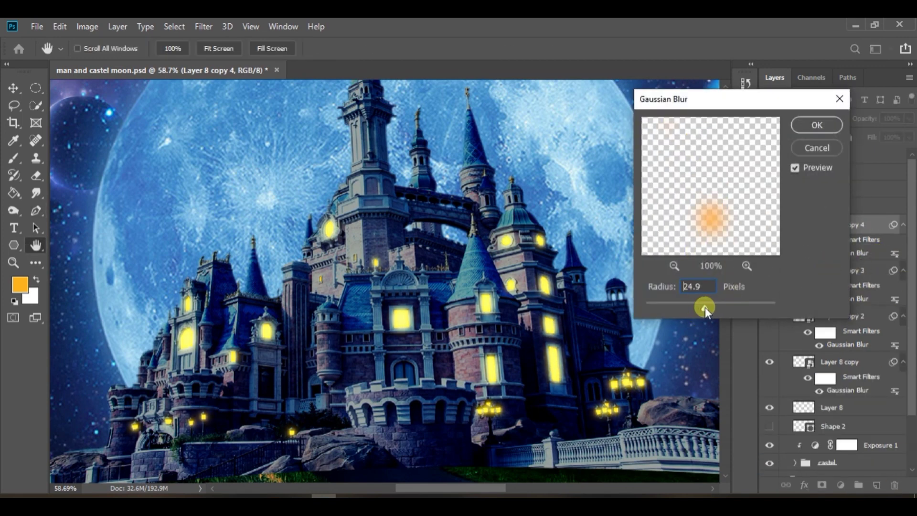
{"action": "key", "text": "Return"}
Step: Duplicate Layer 8 copy 4 and set the duplicate's Gaussian Blur radius to 22.2 pixels
{"action": "left_click_drag", "start_coordinate": [874, 226], "coordinate": [878, 486]}
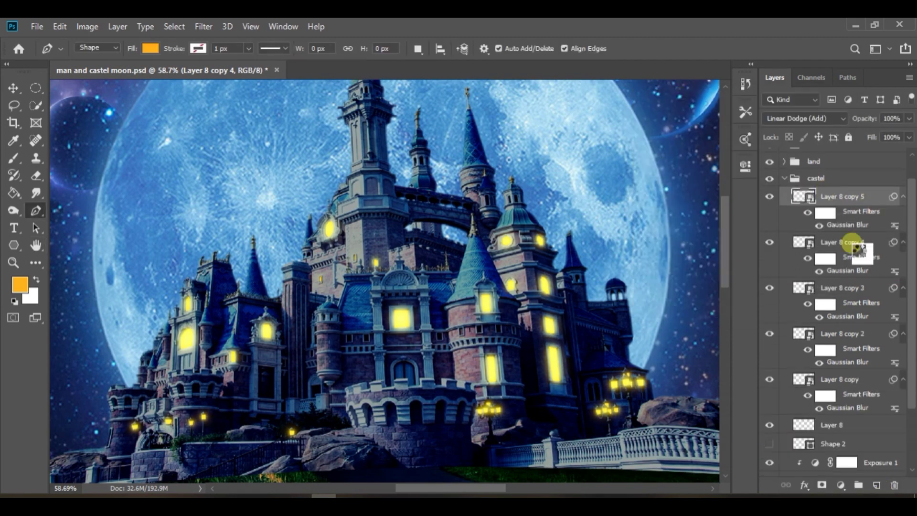
{"action": "double_click", "coordinate": [850, 224]}
{"action": "left_click_drag", "start_coordinate": [701, 308], "coordinate": [704, 307]}
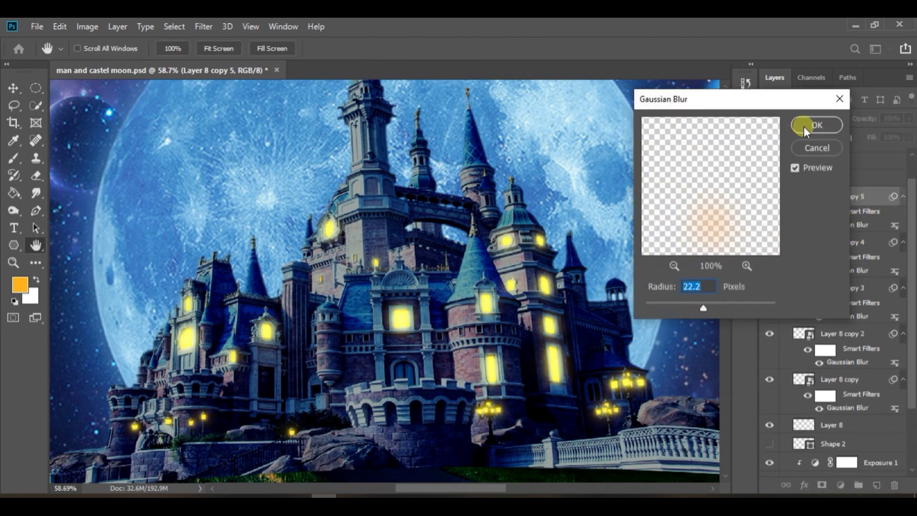
{"action": "left_click", "coordinate": [807, 127]}
Step: Duplicate Layer 8 copy 5, group Layer 8 with all its copies as "glow", and compare the castle with the group off and on
{"action": "left_click_drag", "start_coordinate": [875, 195], "coordinate": [877, 485]}
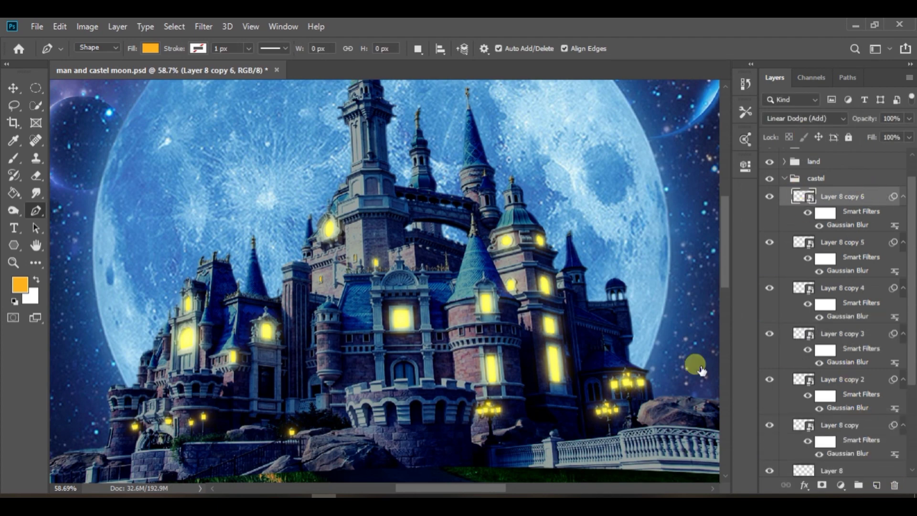
{"action": "scroll", "coordinate": [910, 225], "scroll_direction": "down", "scroll_amount": 1}
{"action": "left_click", "coordinate": [874, 428], "text": "shift"}
{"action": "right_click", "coordinate": [875, 428]}
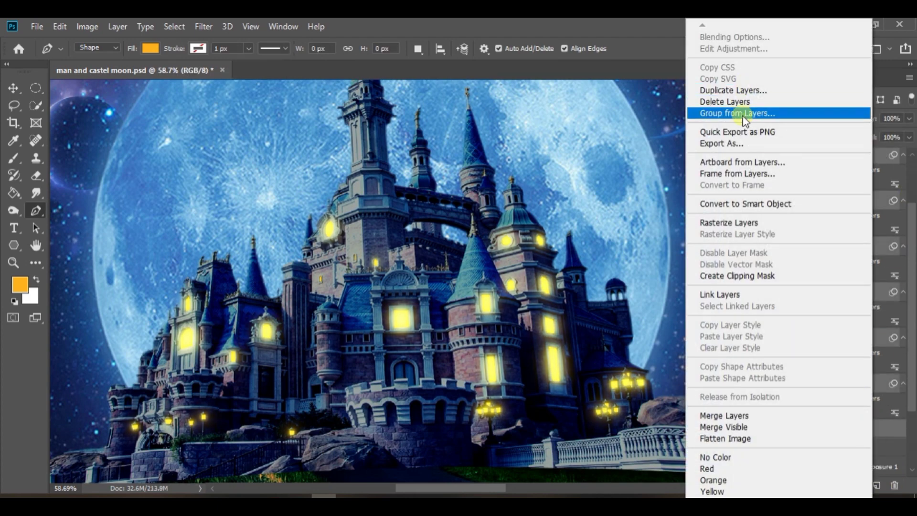
{"action": "left_click", "coordinate": [743, 113]}
{"action": "type", "text": "glow"}
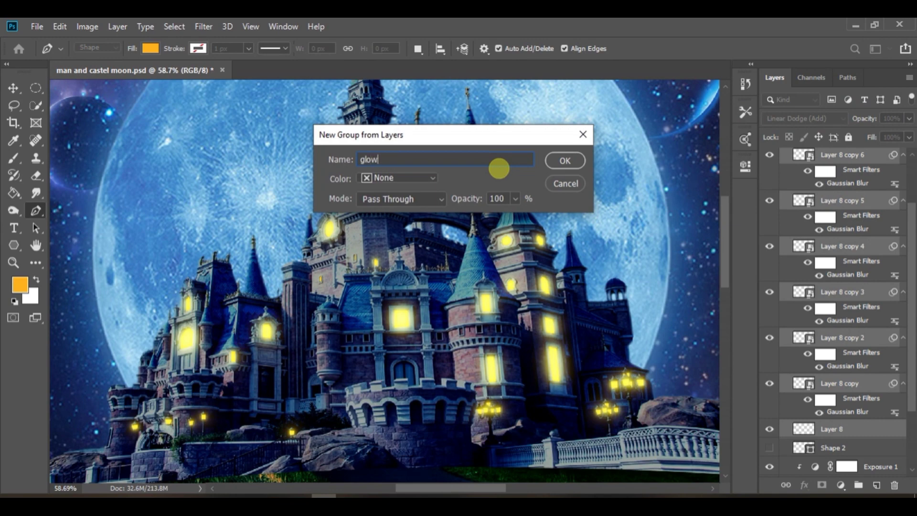
{"action": "key", "text": "Return"}
{"action": "left_click", "coordinate": [770, 224]}
{"action": "left_click", "coordinate": [769, 224]}
{"action": "scroll", "coordinate": [668, 335], "scroll_direction": "down", "scroll_amount": 5}
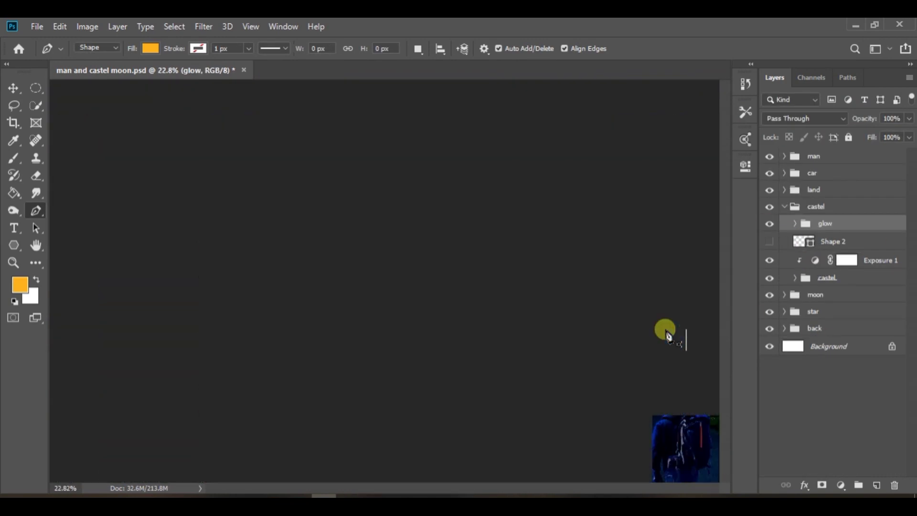
Step: Add a Hue/Saturation adjustment clipped to the glow group with hue -21 and saturation +100
{"action": "left_click", "coordinate": [856, 382]}
{"action": "left_click", "coordinate": [826, 226]}
{"action": "left_click", "coordinate": [841, 485]}
{"action": "left_click", "coordinate": [836, 353]}
{"action": "scroll", "coordinate": [325, 191], "scroll_direction": "up", "scroll_amount": 2}
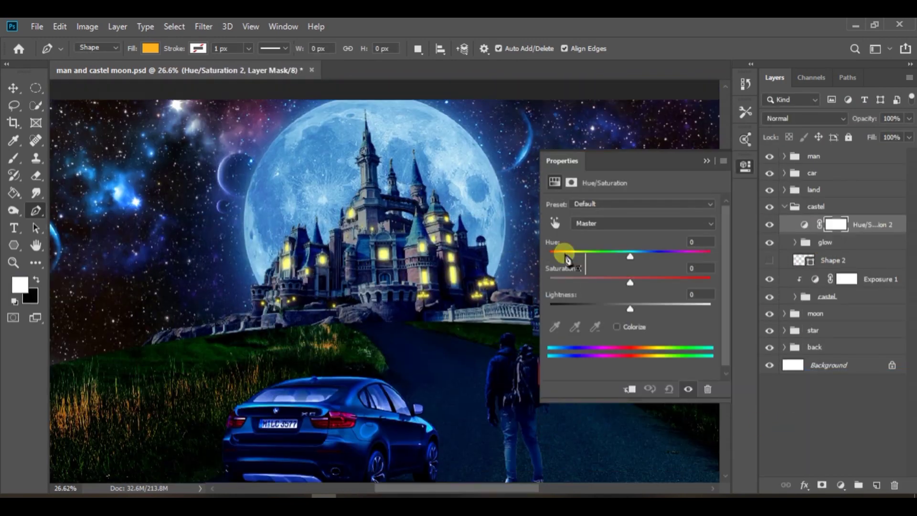
{"action": "left_click_drag", "start_coordinate": [630, 257], "coordinate": [650, 256]}
{"action": "left_click", "coordinate": [630, 388]}
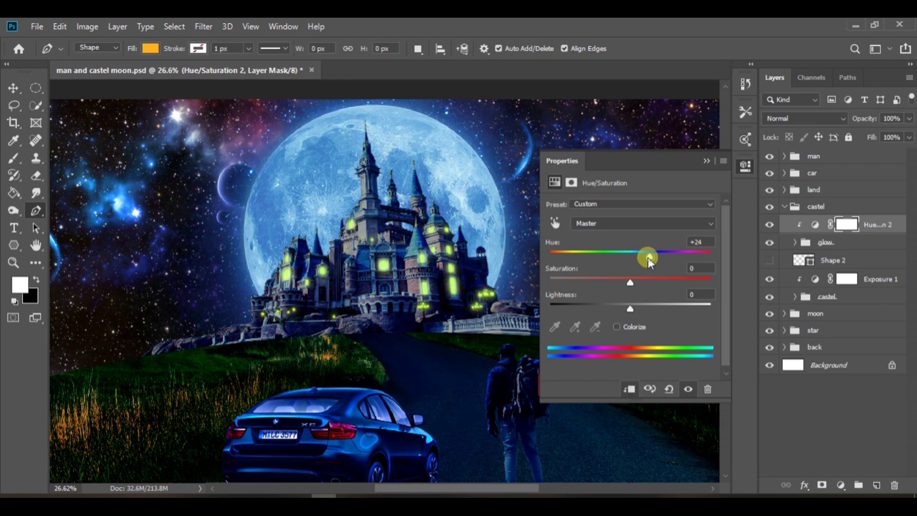
{"action": "left_click_drag", "start_coordinate": [545, 258], "coordinate": [738, 288]}
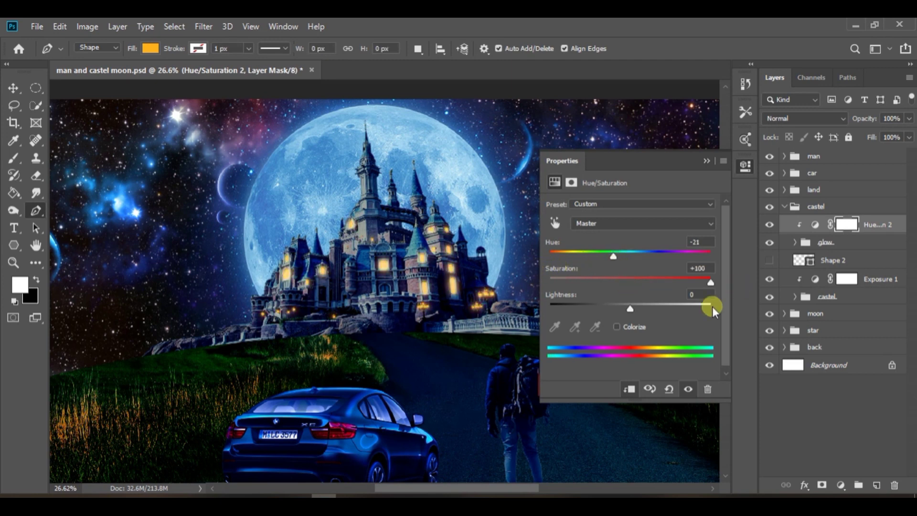
{"action": "left_click", "coordinate": [707, 161]}
Step: Delete the hidden Shape 2 layer and add a layer mask to the glow group
{"action": "left_click", "coordinate": [792, 242]}
{"action": "scroll", "coordinate": [838, 397], "scroll_direction": "down", "scroll_amount": 3}
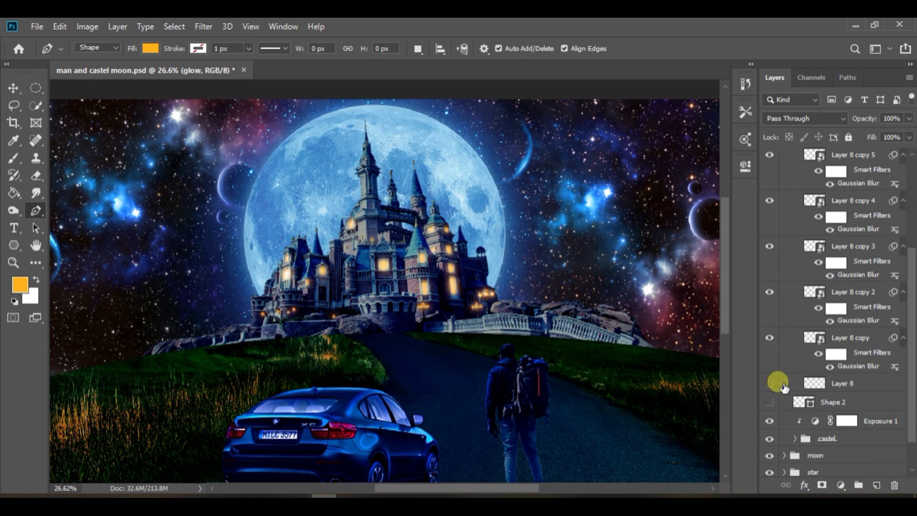
{"action": "scroll", "coordinate": [804, 394], "scroll_direction": "up", "scroll_amount": 5}
{"action": "left_click", "coordinate": [794, 242]}
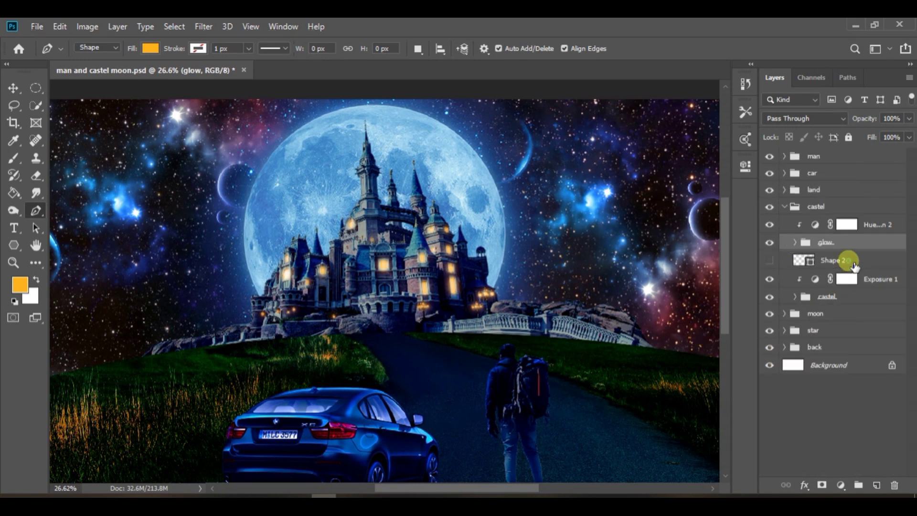
{"action": "left_click_drag", "start_coordinate": [854, 266], "coordinate": [895, 485]}
{"action": "left_click", "coordinate": [770, 243]}
{"action": "left_click", "coordinate": [770, 243]}
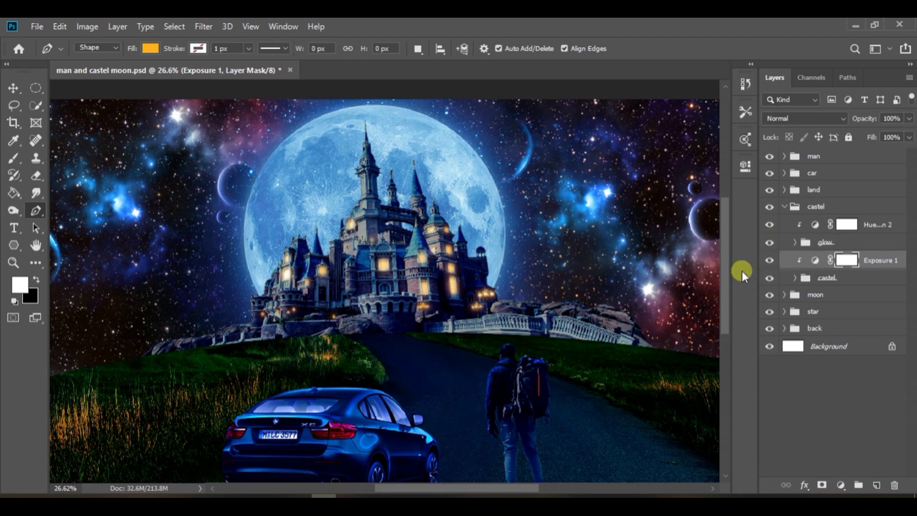
{"action": "left_click", "coordinate": [832, 243]}
{"action": "left_click", "coordinate": [822, 485]}
Step: Examine the glowing lamps and windows along the castle's base, and compare the view with the inner castel group off and on
{"action": "scroll", "coordinate": [205, 344], "scroll_direction": "up", "scroll_amount": 5}
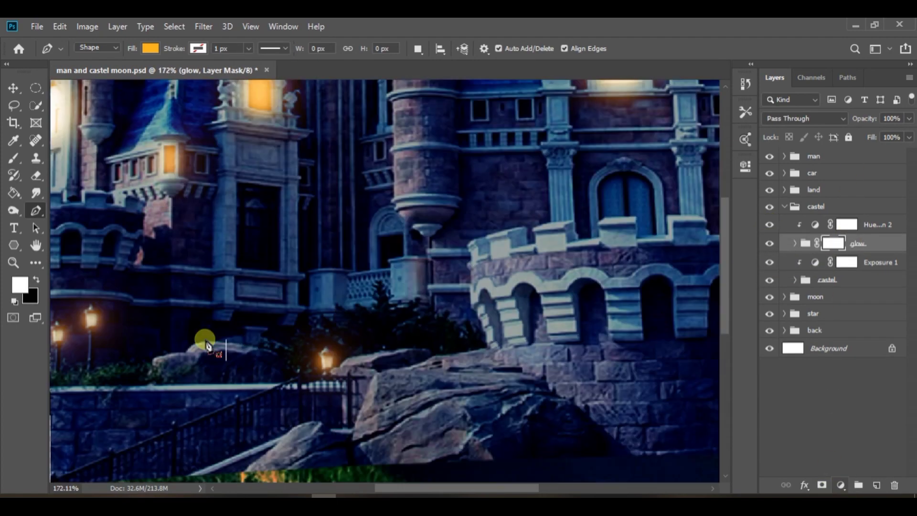
{"action": "scroll", "coordinate": [206, 344], "scroll_direction": "up", "scroll_amount": 3}
{"action": "left_click_drag", "start_coordinate": [207, 345], "coordinate": [514, 344]}
{"action": "left_click_drag", "start_coordinate": [569, 124], "coordinate": [494, 352]}
{"action": "left_click_drag", "start_coordinate": [615, 286], "coordinate": [306, 306]}
{"action": "left_click_drag", "start_coordinate": [620, 302], "coordinate": [316, 229]}
{"action": "left_click_drag", "start_coordinate": [688, 406], "coordinate": [500, 199]}
{"action": "left_click_drag", "start_coordinate": [566, 333], "coordinate": [579, 338]}
{"action": "scroll", "coordinate": [620, 315], "scroll_direction": "down", "scroll_amount": 4}
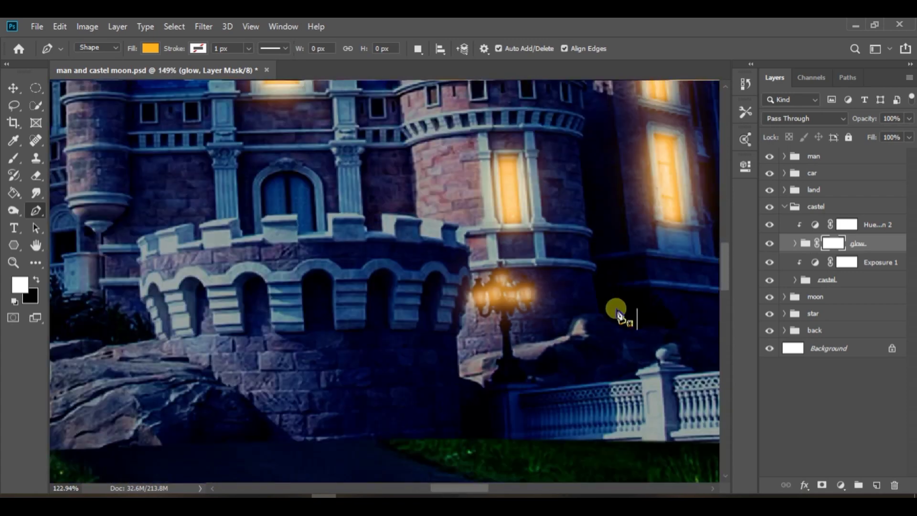
{"action": "scroll", "coordinate": [620, 315], "scroll_direction": "down", "scroll_amount": 4}
{"action": "left_click_drag", "start_coordinate": [662, 334], "coordinate": [546, 287]}
{"action": "scroll", "coordinate": [546, 287], "scroll_direction": "down", "scroll_amount": 2}
{"action": "left_click", "coordinate": [771, 281]}
{"action": "left_click", "coordinate": [770, 281]}
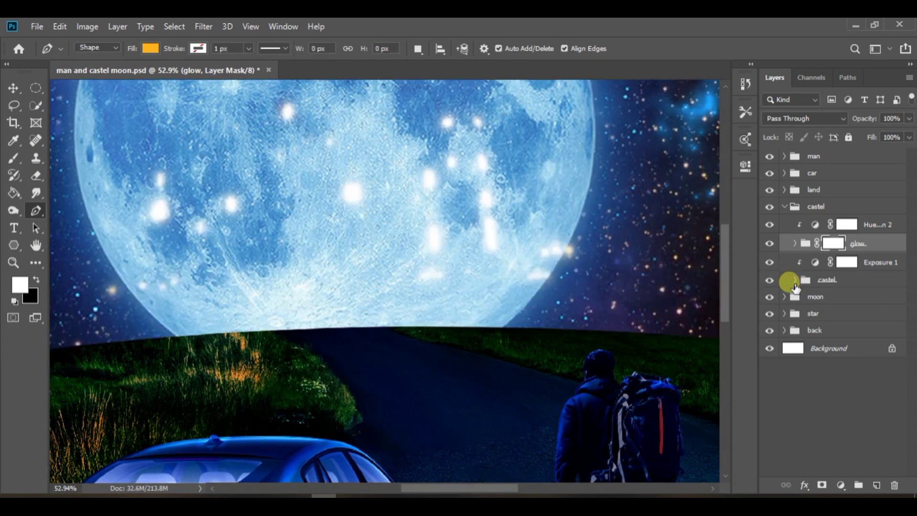
Step: Group Layer 2 and its three clipped adjustments inside the inner castel group as Group 1
{"action": "left_click", "coordinate": [795, 282]}
{"action": "left_click", "coordinate": [819, 354]}
{"action": "left_click", "coordinate": [840, 298], "text": "shift"}
{"action": "right_click", "coordinate": [840, 301]}
{"action": "left_click", "coordinate": [742, 137]}
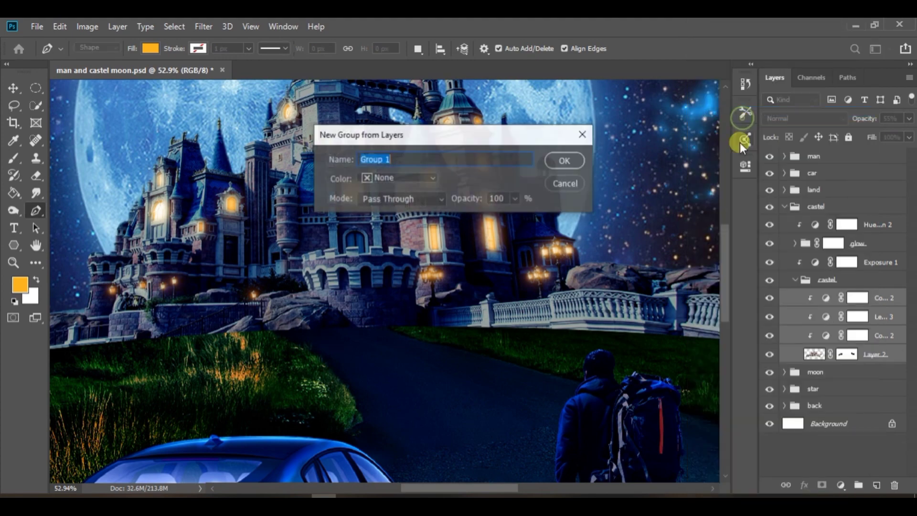
{"action": "key", "text": "Return"}
Step: Duplicate Group 1 and merge the copy into a single layer
{"action": "key", "text": "ctrl+j"}
{"action": "right_click", "coordinate": [855, 298]}
{"action": "left_click", "coordinate": [794, 446]}
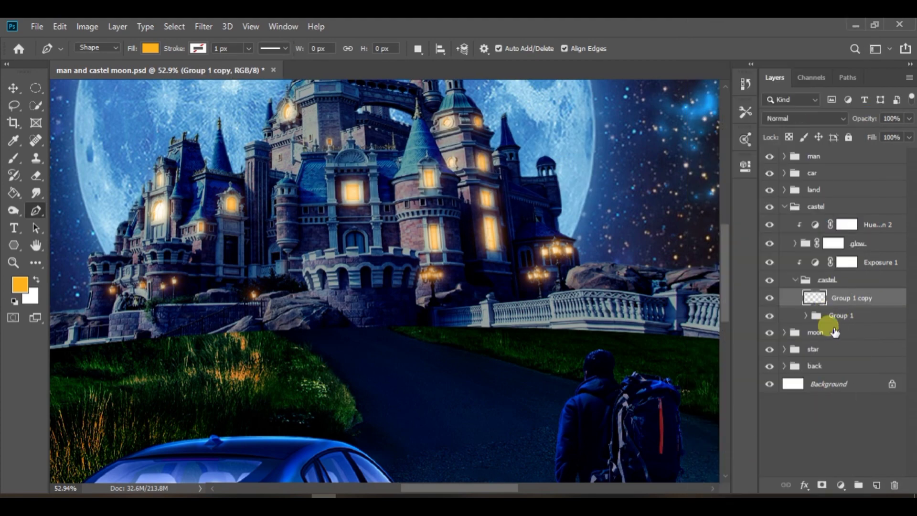
{"action": "key", "text": "ctrl+0"}
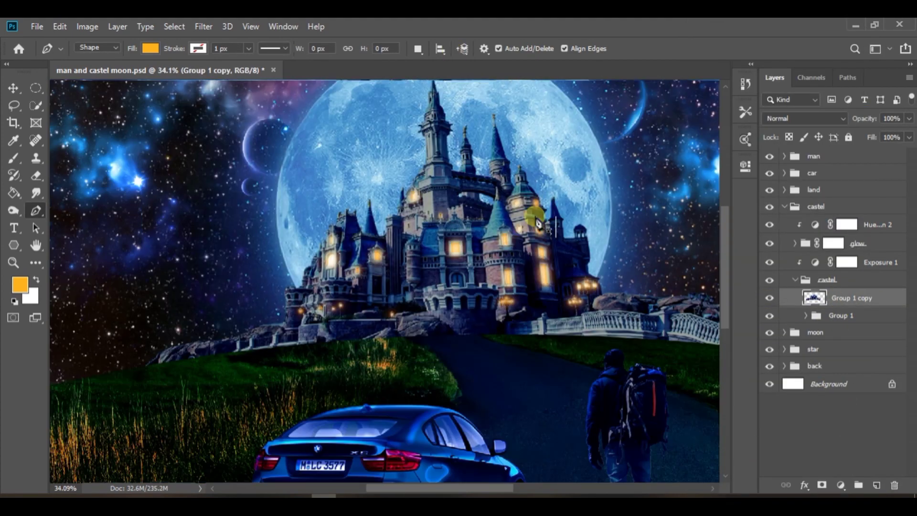
{"action": "key", "text": "v"}
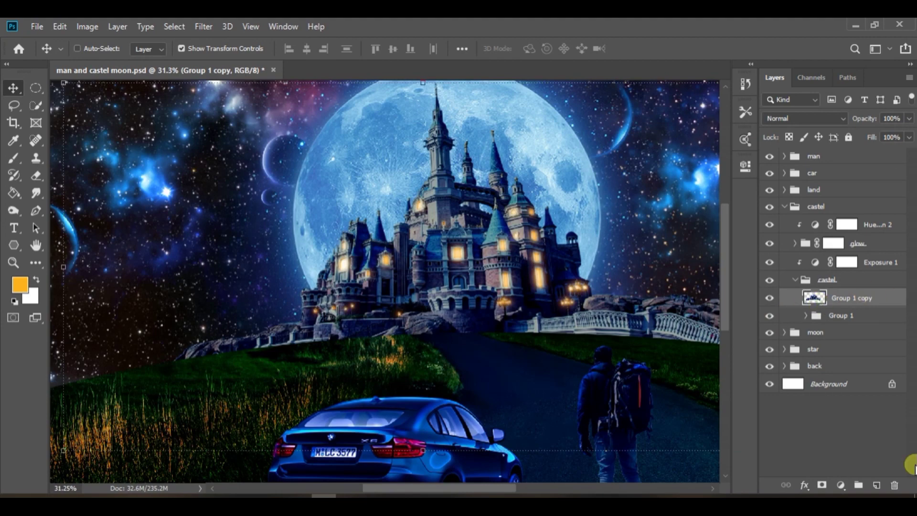
Step: Add a Color Balance adjustment above Group 1 copy that warms the castle, with highlights at red +100 and yellow-blue -79
{"action": "left_click", "coordinate": [841, 485]}
{"action": "left_click", "coordinate": [829, 377]}
{"action": "scroll", "coordinate": [478, 301], "scroll_direction": "up", "scroll_amount": 5}
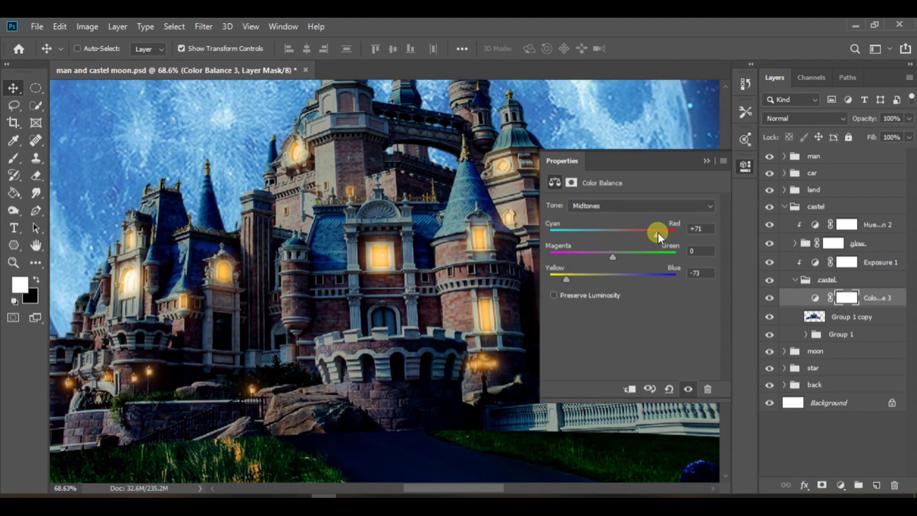
{"action": "left_click_drag", "start_coordinate": [592, 258], "coordinate": [721, 235]}
{"action": "left_click", "coordinate": [622, 206]}
{"action": "left_click", "coordinate": [619, 217]}
{"action": "left_click", "coordinate": [635, 206]}
{"action": "left_click", "coordinate": [621, 238]}
{"action": "left_click", "coordinate": [564, 278]}
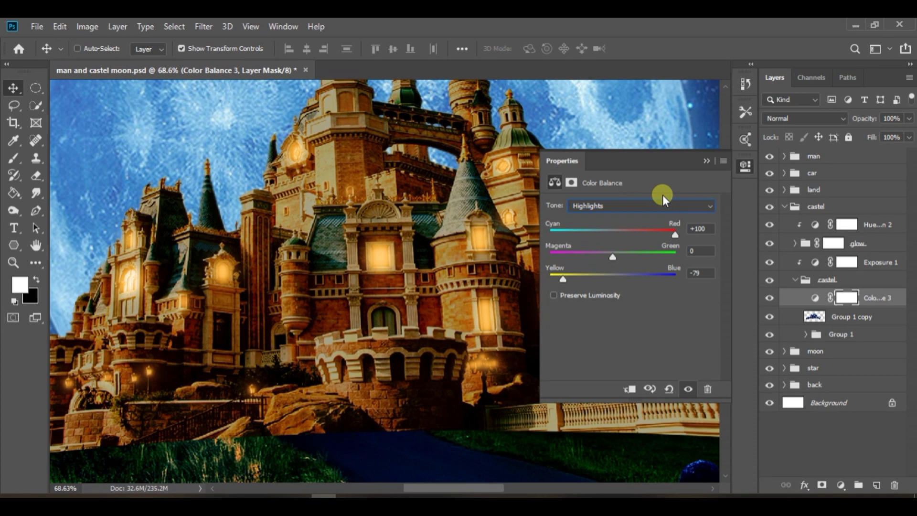
{"action": "left_click", "coordinate": [706, 161]}
Step: Group the Color Balance adjustment with Group 1 copy as Group 2 and compare the castle with it off and on
{"action": "left_click", "coordinate": [812, 317], "text": "shift"}
{"action": "right_click", "coordinate": [812, 317]}
{"action": "left_click", "coordinate": [719, 115]}
{"action": "key", "text": "Return"}
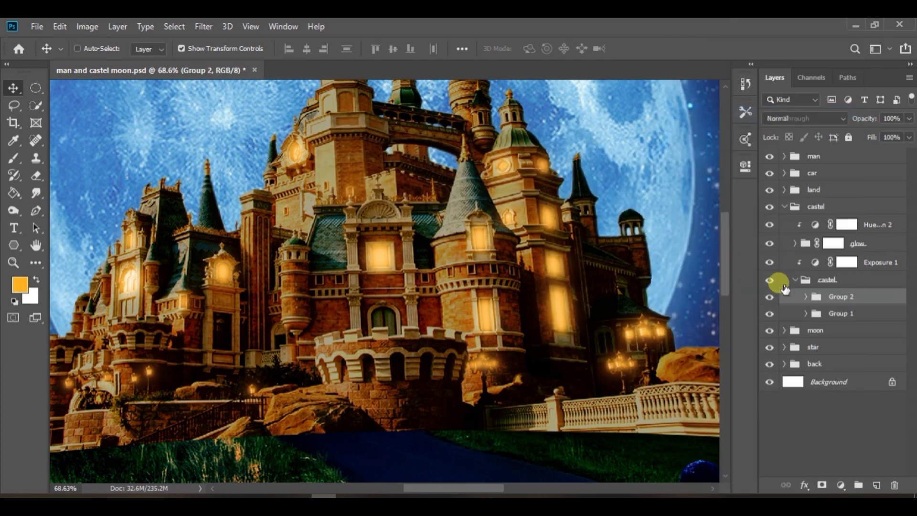
{"action": "left_click", "coordinate": [771, 299]}
{"action": "left_click", "coordinate": [770, 299]}
Step: Add an inverted black mask to Group 2 and prepare a white brush with 18% flow
{"action": "left_click", "coordinate": [824, 485]}
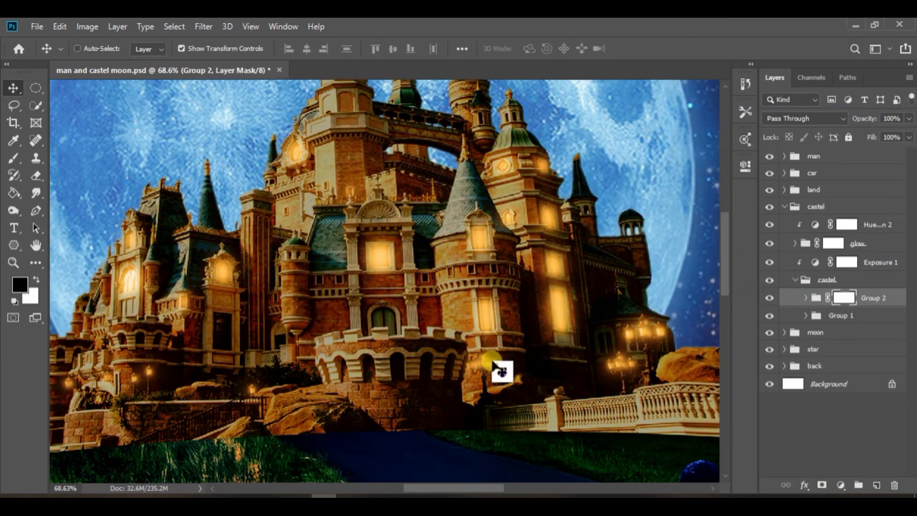
{"action": "key", "text": "ctrl+i"}
{"action": "key", "text": "b"}
{"action": "scroll", "coordinate": [379, 274], "scroll_direction": "up", "scroll_amount": 15}
{"action": "left_click_drag", "start_coordinate": [368, 230], "coordinate": [370, 284]}
{"action": "left_click_drag", "start_coordinate": [393, 281], "coordinate": [311, 291]}
{"action": "left_click", "coordinate": [393, 48]}
{"action": "left_click_drag", "start_coordinate": [391, 64], "coordinate": [358, 64]}
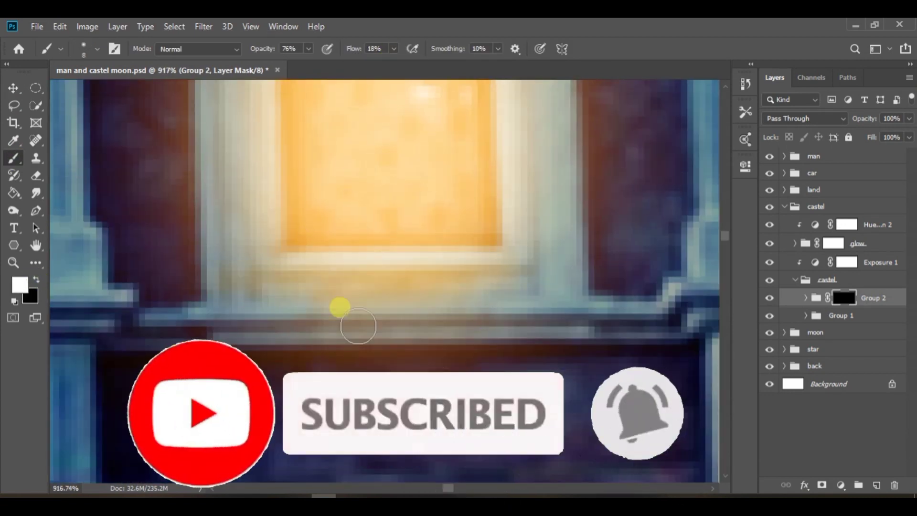
Step: Paint warm light on the Group 2 mask around the central square window's frame using a 13 px brush
{"action": "key", "text": "bracketright"}
{"action": "key", "text": "bracketright"}
{"action": "key", "text": "bracketright"}
{"action": "key", "text": "bracketright"}
{"action": "key", "text": "bracketright"}
{"action": "left_click_drag", "start_coordinate": [418, 296], "coordinate": [390, 281]}
{"action": "scroll", "coordinate": [519, 205], "scroll_direction": "down", "scroll_amount": 3}
{"action": "left_click_drag", "start_coordinate": [518, 187], "coordinate": [532, 259]}
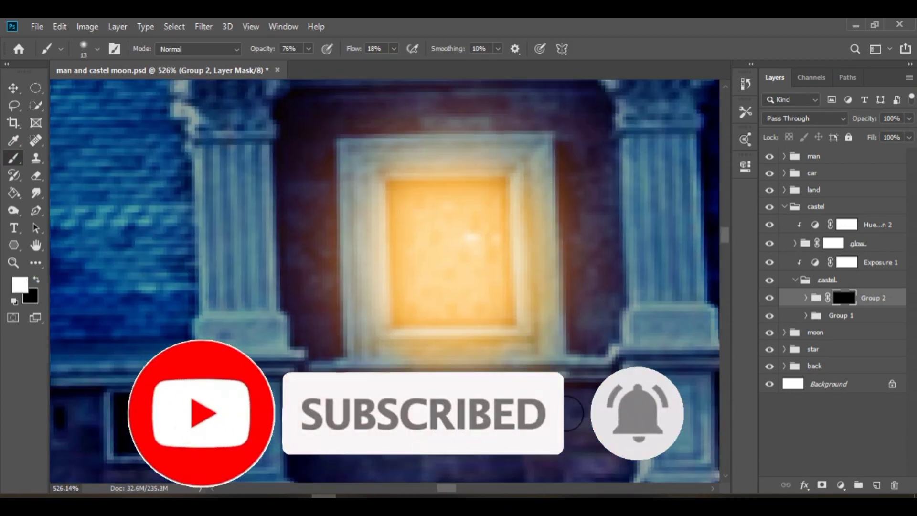
{"action": "scroll", "coordinate": [555, 299], "scroll_direction": "down", "scroll_amount": 5}
{"action": "scroll", "coordinate": [549, 296], "scroll_direction": "up", "scroll_amount": 5}
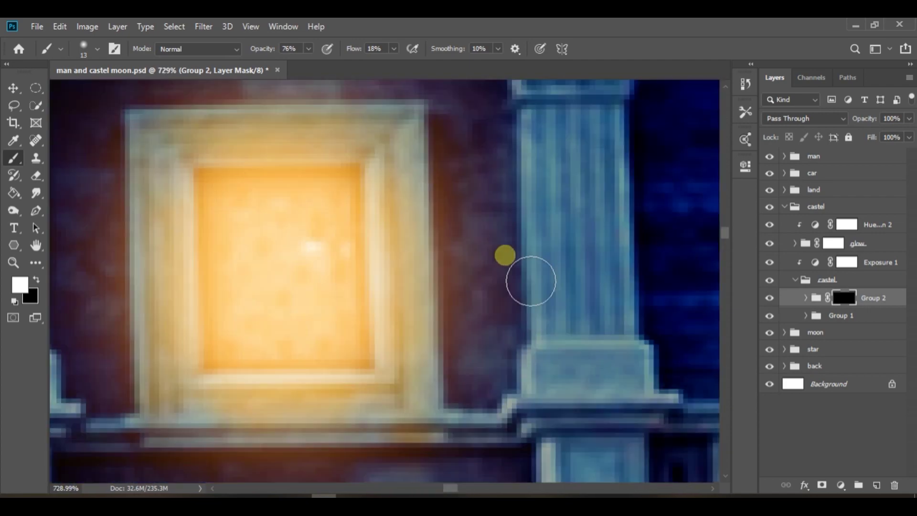
Step: Reduce the brush to 6 px and paint warm light along the inner edge of the column right of the central window
{"action": "key", "text": "bracketleft"}
{"action": "key", "text": "bracketleft"}
{"action": "key", "text": "bracketleft"}
{"action": "key", "text": "bracketleft"}
{"action": "key", "text": "bracketleft"}
{"action": "key", "text": "bracketleft"}
{"action": "key", "text": "bracketleft"}
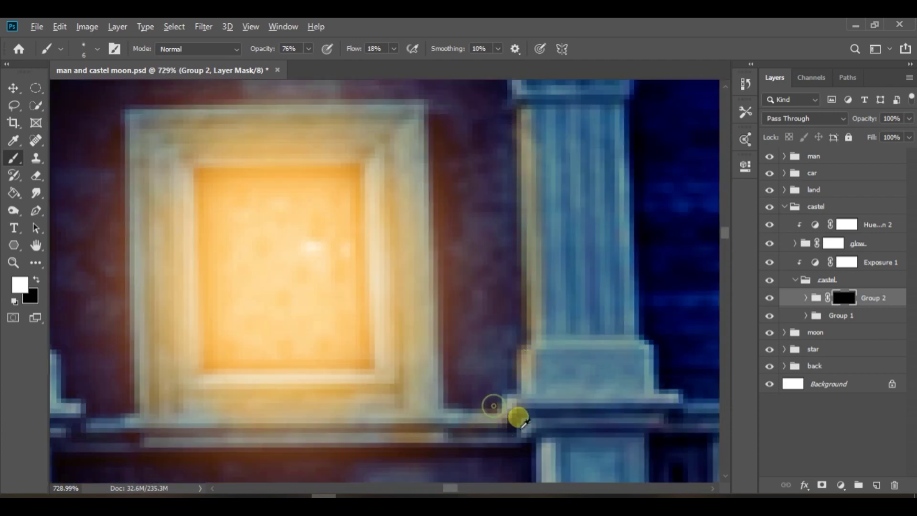
{"action": "scroll", "coordinate": [522, 428], "scroll_direction": "down", "scroll_amount": 2}
Step: Paint warm light on the inner edge of the column left of the central window and on the cornice above it
{"action": "left_click_drag", "start_coordinate": [143, 366], "coordinate": [387, 338]}
{"action": "scroll", "coordinate": [396, 376], "scroll_direction": "up", "scroll_amount": 3}
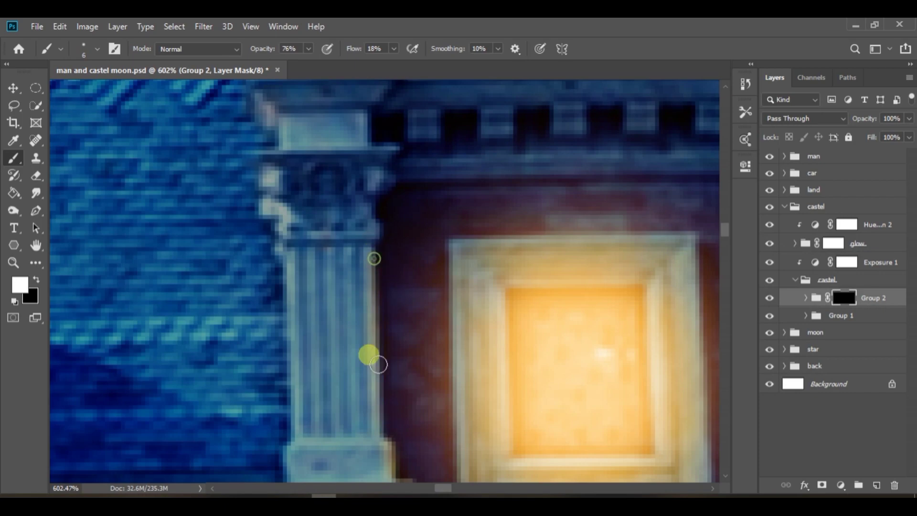
{"action": "scroll", "coordinate": [396, 247], "scroll_direction": "up", "scroll_amount": 2}
{"action": "scroll", "coordinate": [381, 247], "scroll_direction": "up", "scroll_amount": 2}
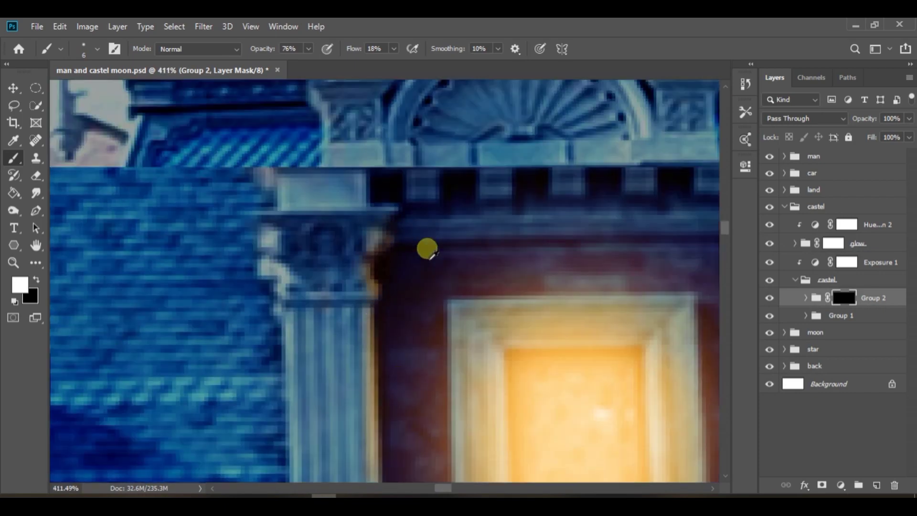
{"action": "scroll", "coordinate": [426, 248], "scroll_direction": "up", "scroll_amount": 1}
{"action": "scroll", "coordinate": [375, 355], "scroll_direction": "down", "scroll_amount": 4}
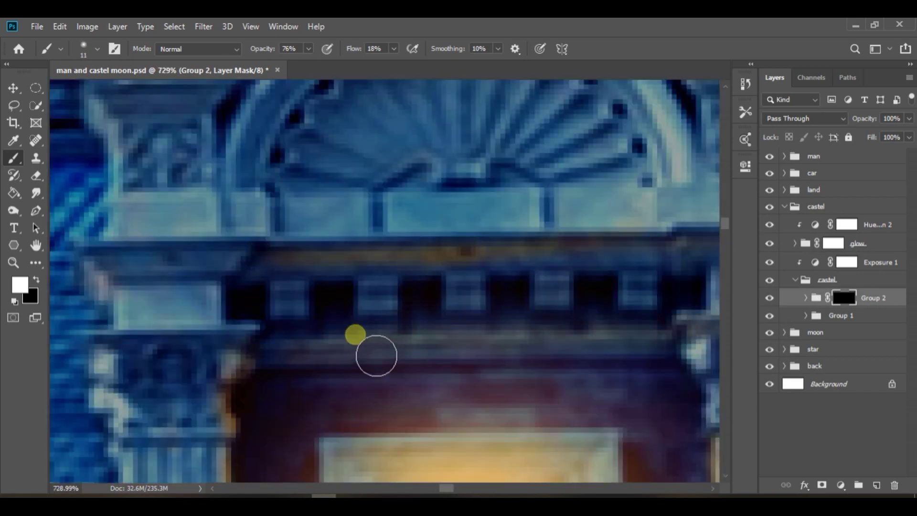
Step: Paint warm light around the frame of the dormer window on the conical tower roof
{"action": "scroll", "coordinate": [495, 353], "scroll_direction": "up", "scroll_amount": 3}
{"action": "scroll", "coordinate": [492, 347], "scroll_direction": "up", "scroll_amount": 3}
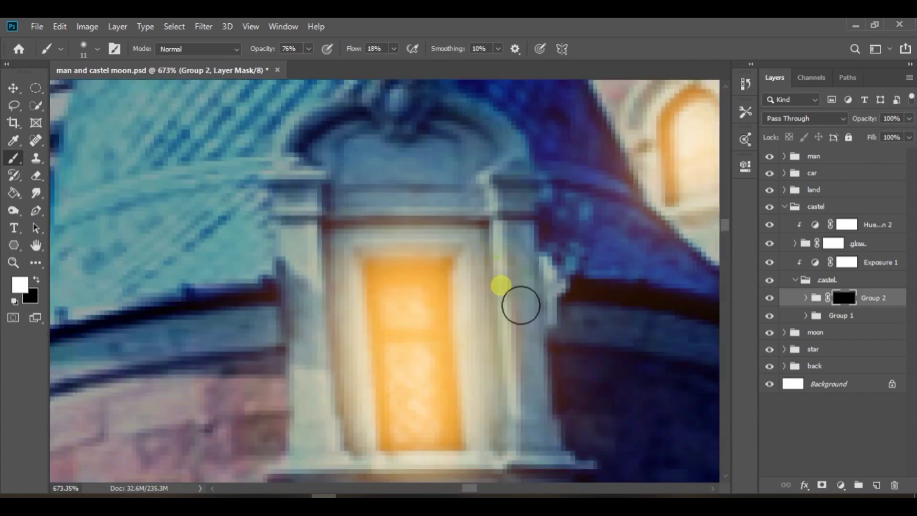
{"action": "scroll", "coordinate": [430, 334], "scroll_direction": "down", "scroll_amount": 3}
{"action": "scroll", "coordinate": [478, 420], "scroll_direction": "up", "scroll_amount": 4}
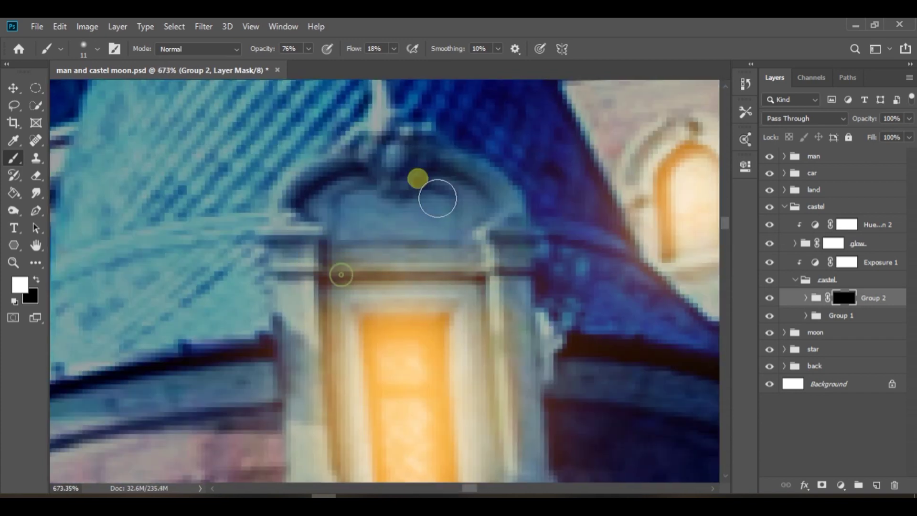
{"action": "scroll", "coordinate": [414, 379], "scroll_direction": "down", "scroll_amount": 4}
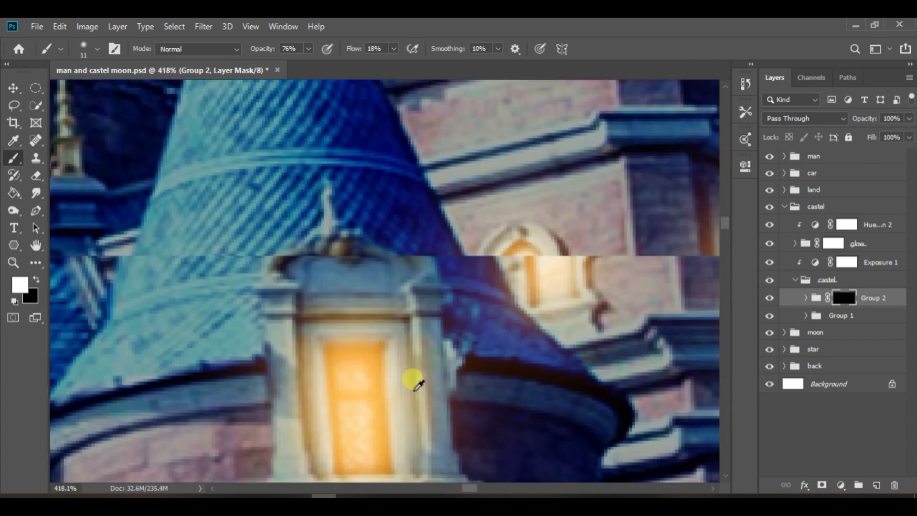
Step: Paint warm light on the right tower's ledges above the rectangular window and the arched window
{"action": "scroll", "coordinate": [483, 367], "scroll_direction": "up", "scroll_amount": 4}
{"action": "left_click_drag", "start_coordinate": [452, 272], "coordinate": [646, 305]}
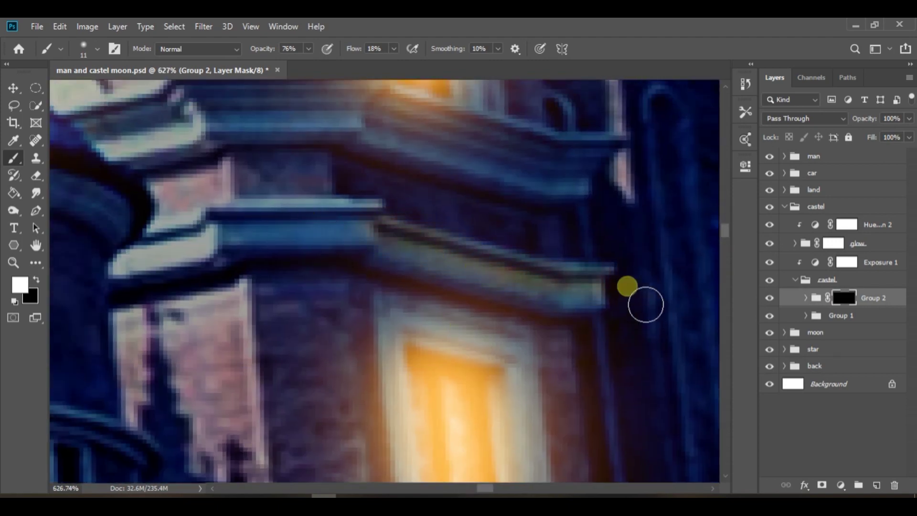
{"action": "scroll", "coordinate": [594, 370], "scroll_direction": "down", "scroll_amount": 4}
{"action": "scroll", "coordinate": [479, 276], "scroll_direction": "up", "scroll_amount": 4}
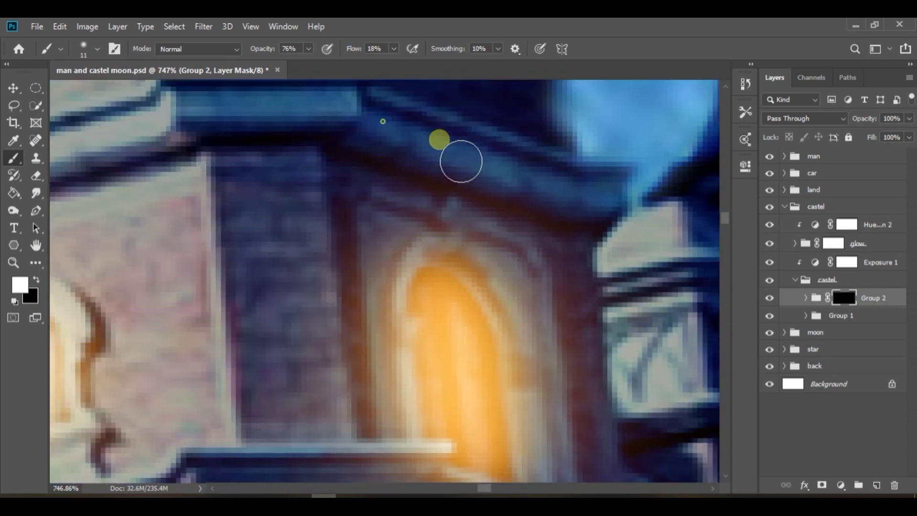
{"action": "scroll", "coordinate": [554, 235], "scroll_direction": "down", "scroll_amount": 4}
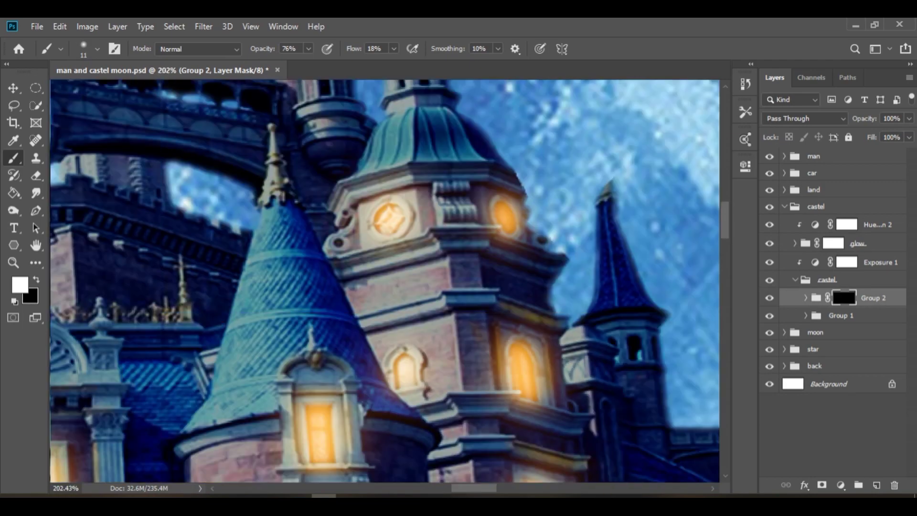
Step: Paint warm light on the cornice above the tower's round window and the ledge beneath its arched window
{"action": "scroll", "coordinate": [552, 256], "scroll_direction": "up", "scroll_amount": 4}
{"action": "scroll", "coordinate": [476, 166], "scroll_direction": "up", "scroll_amount": 3}
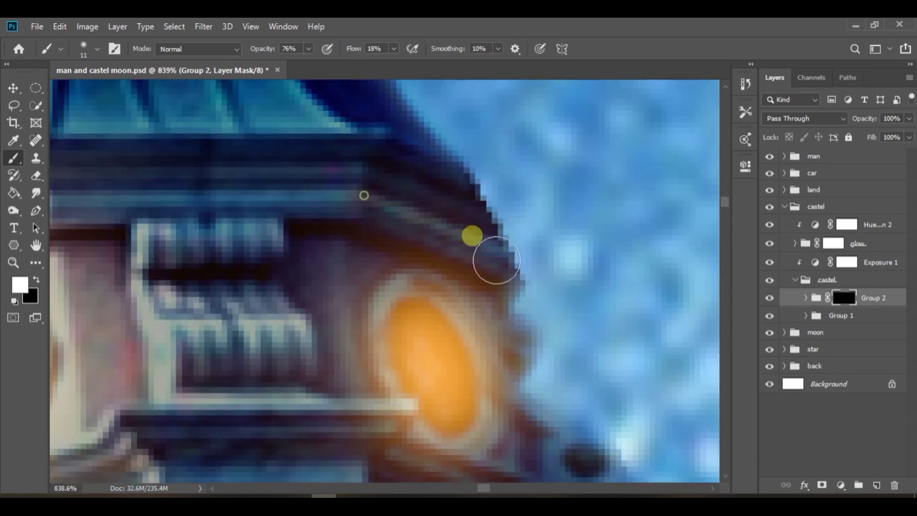
{"action": "scroll", "coordinate": [449, 277], "scroll_direction": "down", "scroll_amount": 4}
{"action": "left_click_drag", "start_coordinate": [506, 385], "coordinate": [424, 264]}
{"action": "scroll", "coordinate": [430, 306], "scroll_direction": "down", "scroll_amount": 3}
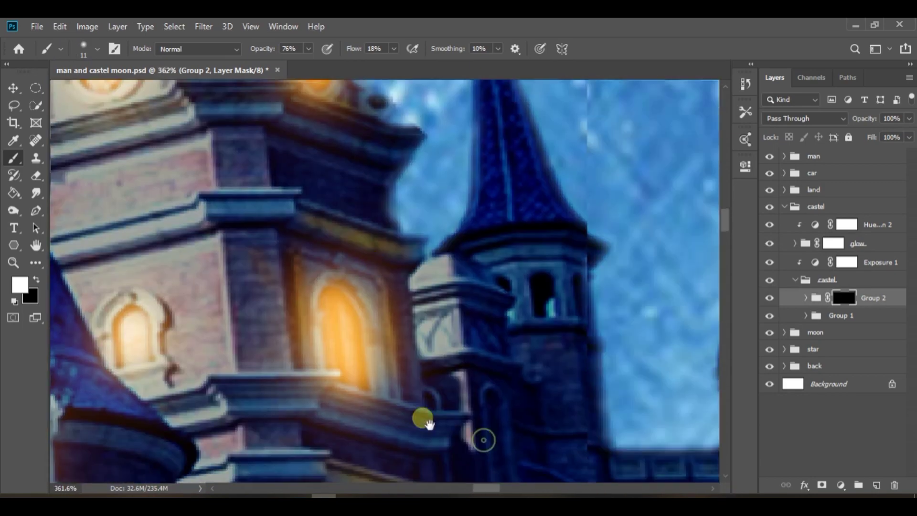
{"action": "scroll", "coordinate": [425, 420], "scroll_direction": "up", "scroll_amount": 7}
{"action": "mouse_move", "coordinate": [320, 317]}
{"action": "left_mouse_down"}
{"action": "mouse_move", "coordinate": [300, 315]}
{"action": "mouse_move", "coordinate": [513, 354]}
{"action": "left_mouse_up"}
{"action": "scroll", "coordinate": [414, 330], "scroll_direction": "down", "scroll_amount": 7}
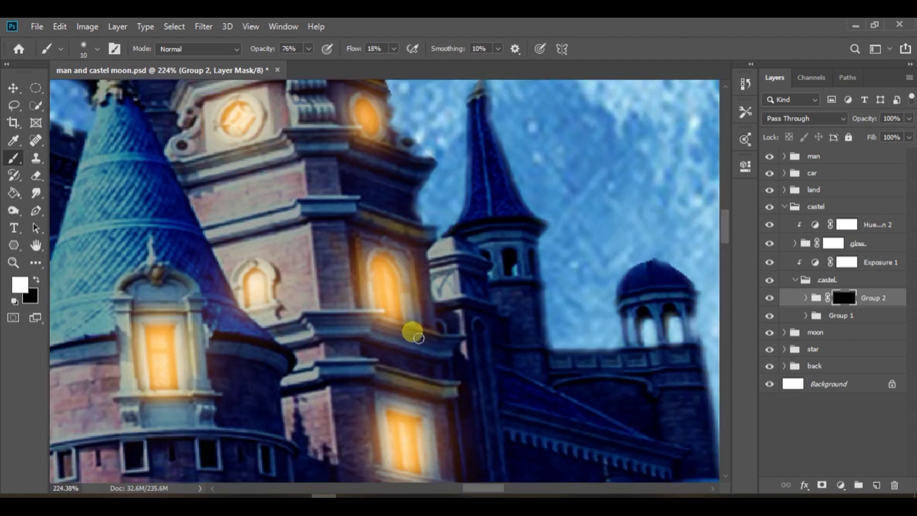
Step: Paint warm light on the right tower's cornice above the tall lower window and on that window's sill
{"action": "left_click_drag", "start_coordinate": [329, 478], "coordinate": [444, 293]}
{"action": "scroll", "coordinate": [436, 230], "scroll_direction": "up", "scroll_amount": 5}
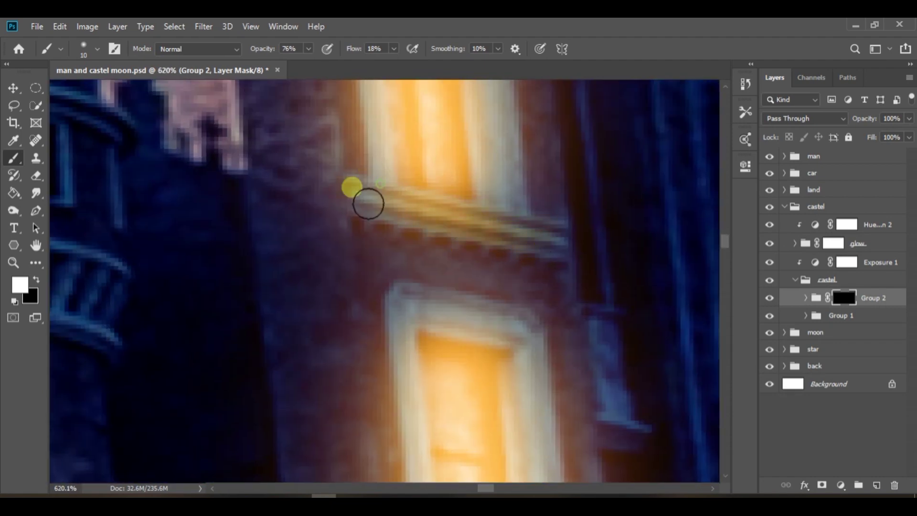
{"action": "scroll", "coordinate": [578, 268], "scroll_direction": "down", "scroll_amount": 2}
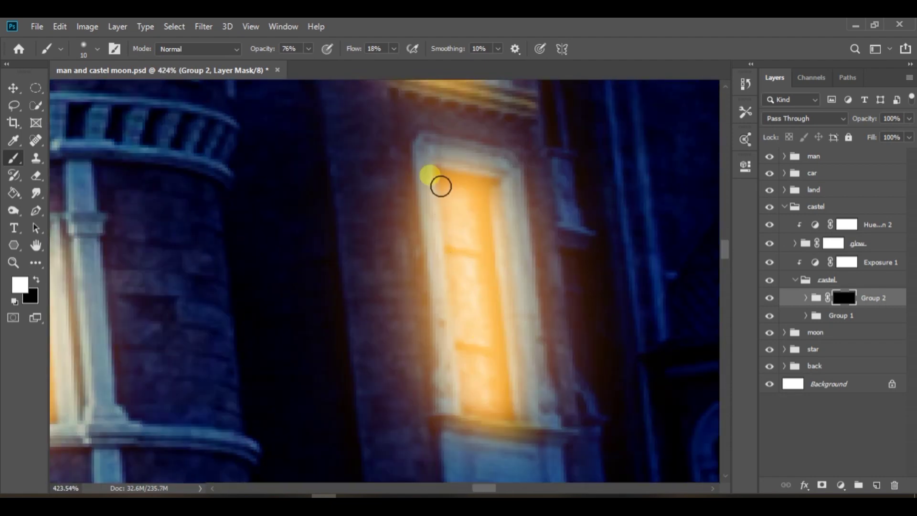
{"action": "scroll", "coordinate": [583, 298], "scroll_direction": "down", "scroll_amount": 2}
{"action": "left_click_drag", "start_coordinate": [568, 201], "coordinate": [526, 331]}
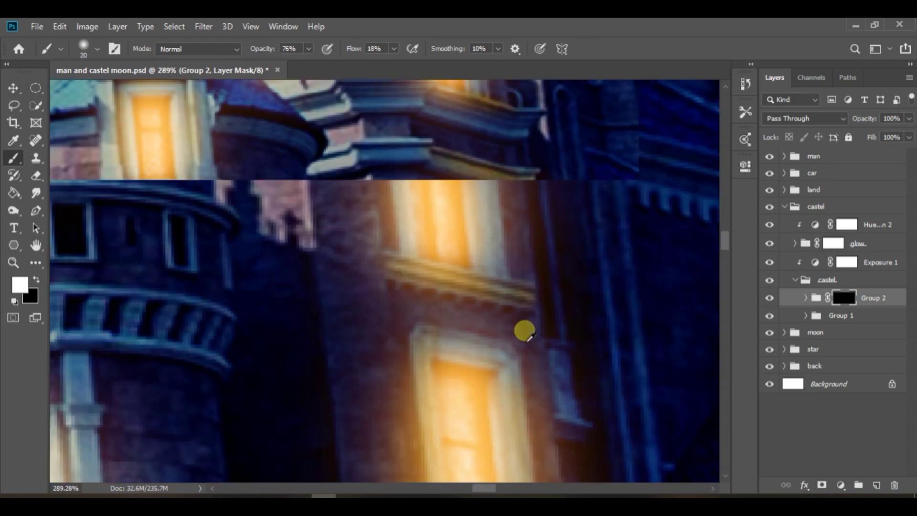
Step: Paint warm light with a size 8 brush on the columns flanking the round tower's tall window and under the ledge above it
{"action": "scroll", "coordinate": [559, 401], "scroll_direction": "down", "scroll_amount": 4}
{"action": "mouse_move", "coordinate": [342, 316]}
{"action": "left_mouse_down"}
{"action": "mouse_move", "coordinate": [398, 356]}
{"action": "mouse_move", "coordinate": [493, 375]}
{"action": "left_mouse_up"}
{"action": "scroll", "coordinate": [372, 382], "scroll_direction": "up", "scroll_amount": 7}
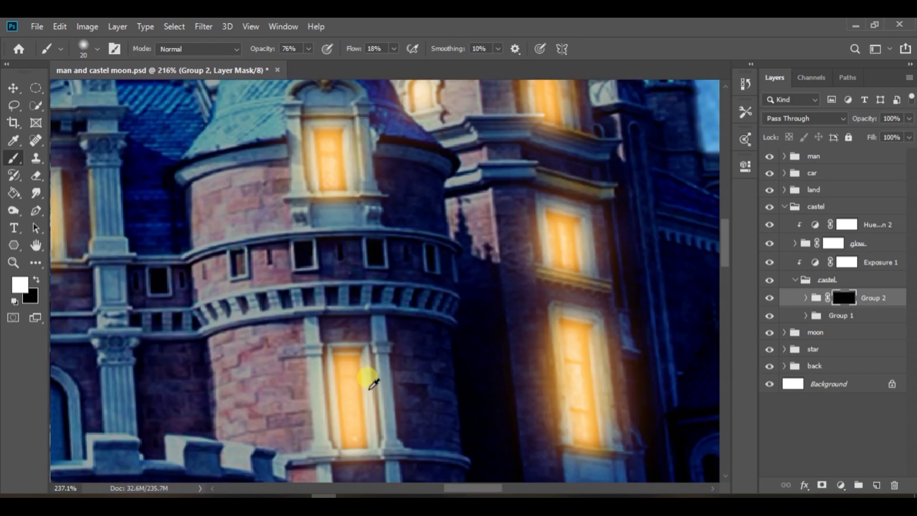
{"action": "scroll", "coordinate": [388, 316], "scroll_direction": "down", "scroll_amount": 1}
{"action": "left_click_drag", "start_coordinate": [414, 353], "coordinate": [361, 309]}
{"action": "key", "text": "bracketleft"}
{"action": "key", "text": "bracketleft"}
{"action": "key", "text": "bracketleft"}
{"action": "key", "text": "bracketleft"}
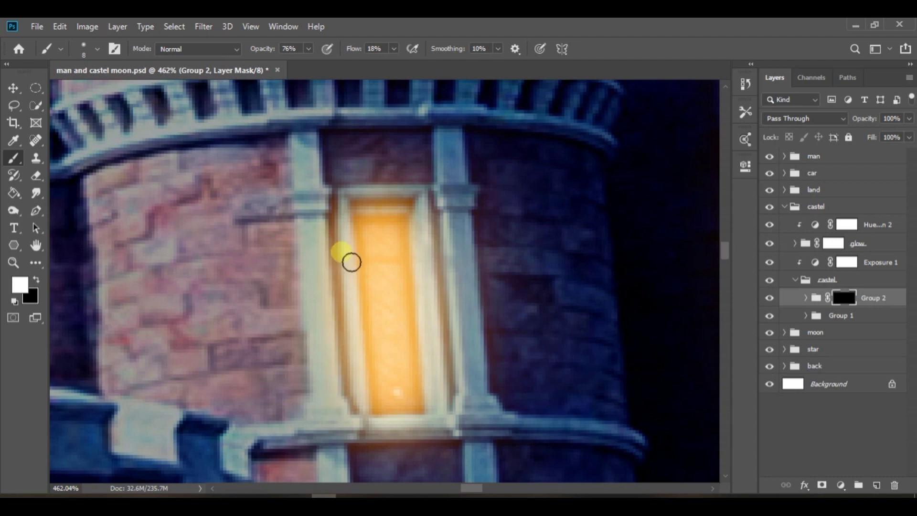
{"action": "scroll", "coordinate": [379, 373], "scroll_direction": "down", "scroll_amount": 2}
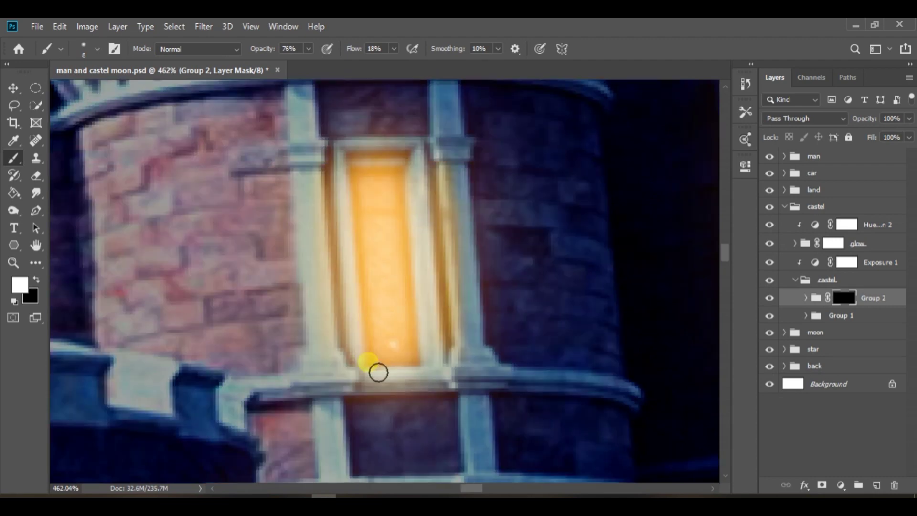
{"action": "scroll", "coordinate": [407, 181], "scroll_direction": "up", "scroll_amount": 4}
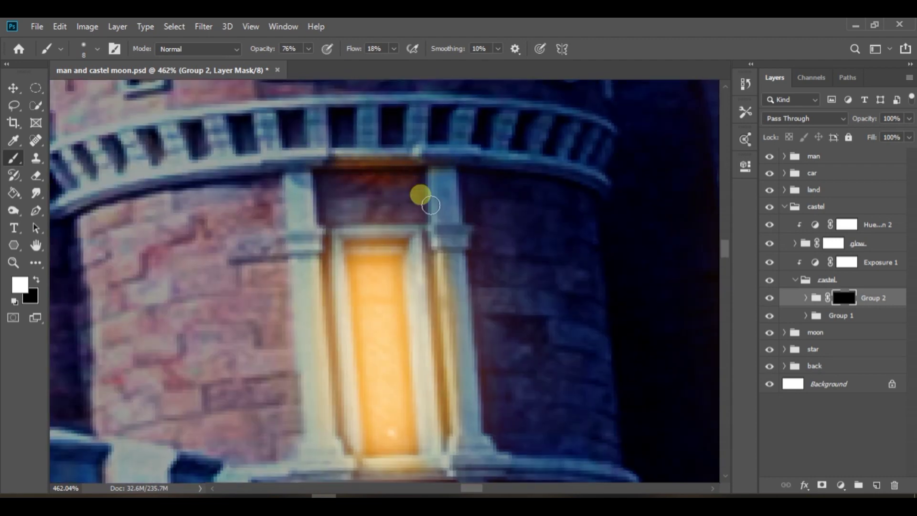
Step: Paint warm light around the small arched window on the central tower wall above the blue roof
{"action": "scroll", "coordinate": [406, 262], "scroll_direction": "down", "scroll_amount": 7}
{"action": "left_click_drag", "start_coordinate": [377, 325], "coordinate": [457, 338]}
{"action": "left_click_drag", "start_coordinate": [286, 299], "coordinate": [451, 162]}
{"action": "scroll", "coordinate": [444, 264], "scroll_direction": "up", "scroll_amount": 8}
{"action": "scroll", "coordinate": [430, 219], "scroll_direction": "down", "scroll_amount": 6}
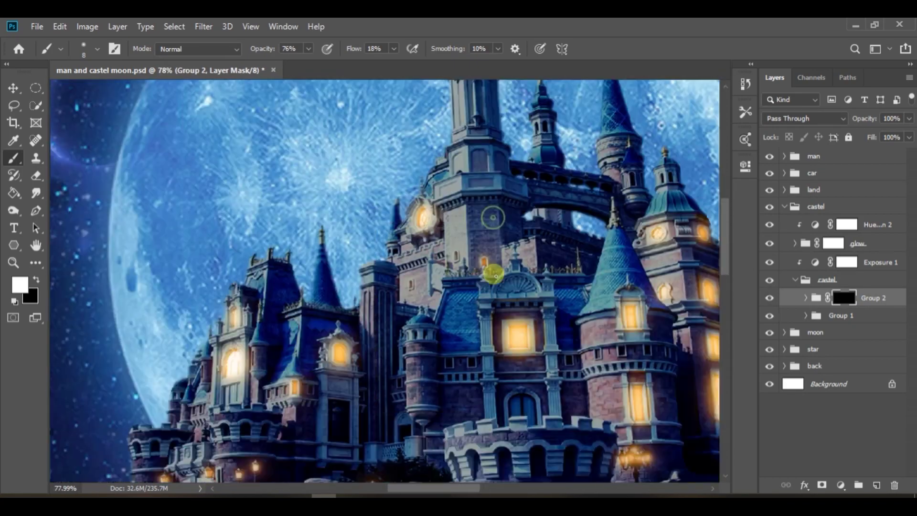
{"action": "scroll", "coordinate": [467, 247], "scroll_direction": "up", "scroll_amount": 10}
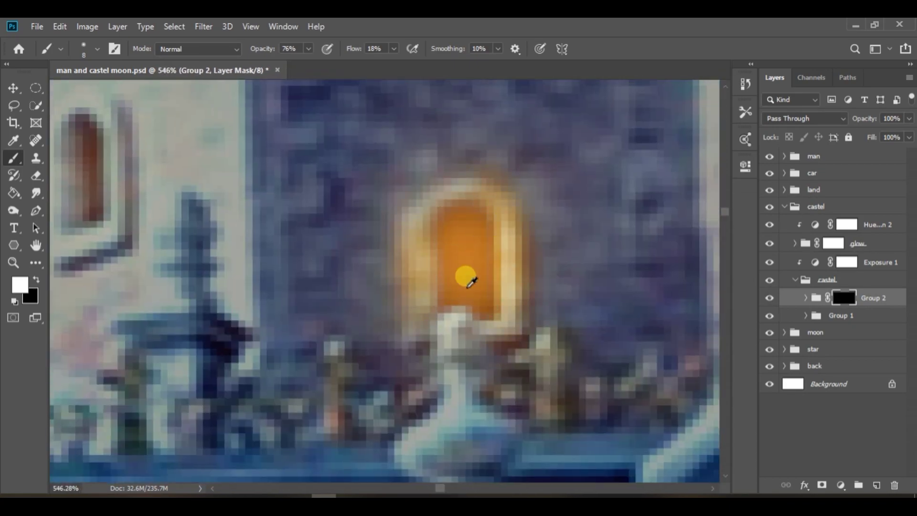
{"action": "scroll", "coordinate": [497, 277], "scroll_direction": "down", "scroll_amount": 4}
{"action": "scroll", "coordinate": [465, 365], "scroll_direction": "up", "scroll_amount": 6}
{"action": "scroll", "coordinate": [467, 296], "scroll_direction": "down", "scroll_amount": 8}
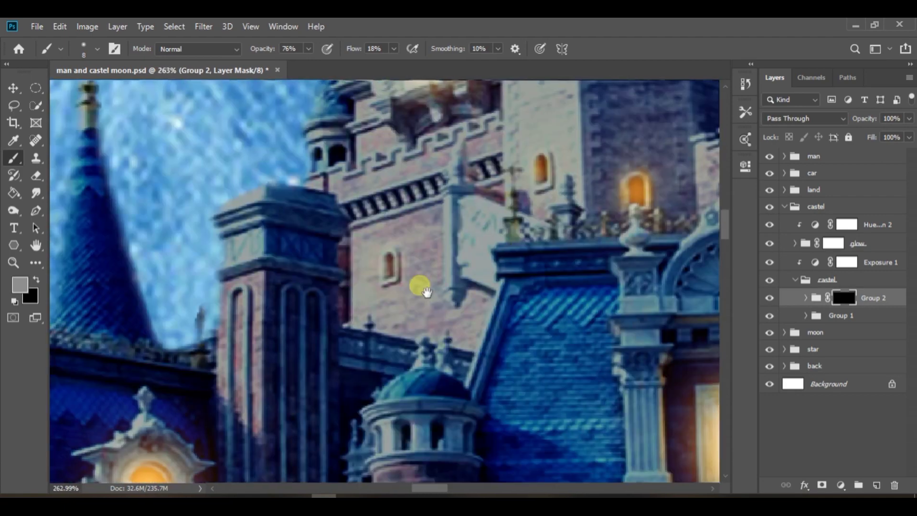
Step: Paint warm light on the ornate stone hood above the upper round window of the central tower
{"action": "scroll", "coordinate": [443, 334], "scroll_direction": "up", "scroll_amount": 7}
{"action": "left_click_drag", "start_coordinate": [427, 292], "coordinate": [437, 236]}
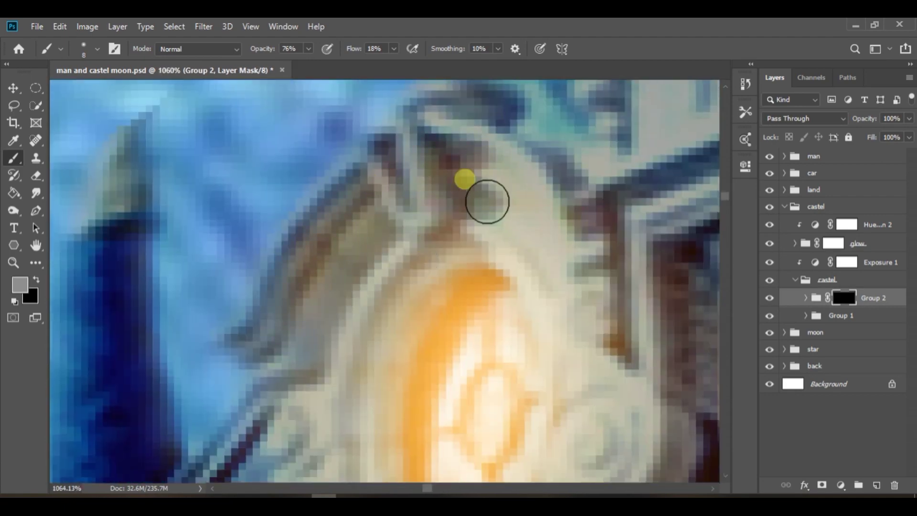
{"action": "scroll", "coordinate": [478, 164], "scroll_direction": "down", "scroll_amount": 10}
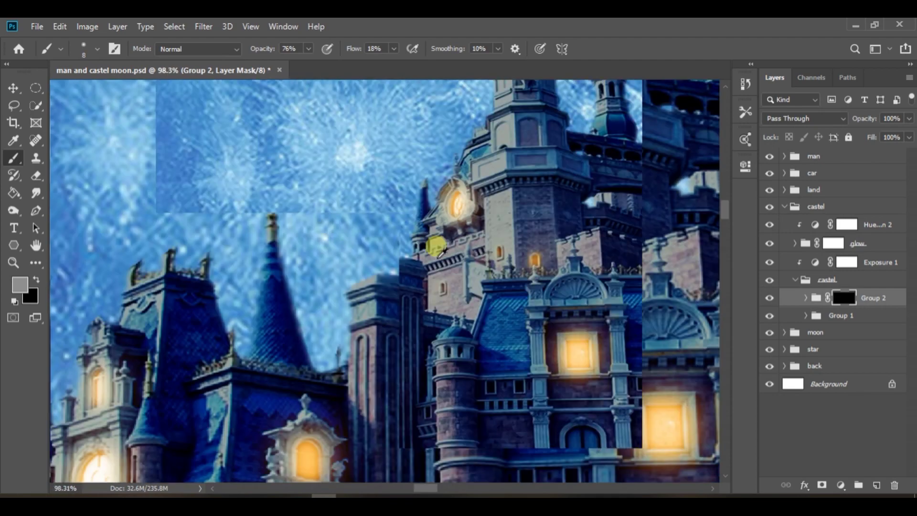
Step: Paint warm light with a size 15 brush under the gable and along the sill of the arched dormer window
{"action": "scroll", "coordinate": [472, 249], "scroll_direction": "up", "scroll_amount": 9}
{"action": "scroll", "coordinate": [415, 221], "scroll_direction": "down", "scroll_amount": 2}
{"action": "key", "text": "]"}
{"action": "key", "text": "]"}
{"action": "key", "text": "]"}
{"action": "key", "text": "]"}
{"action": "key", "text": "]"}
{"action": "key", "text": "]"}
{"action": "key", "text": "]"}
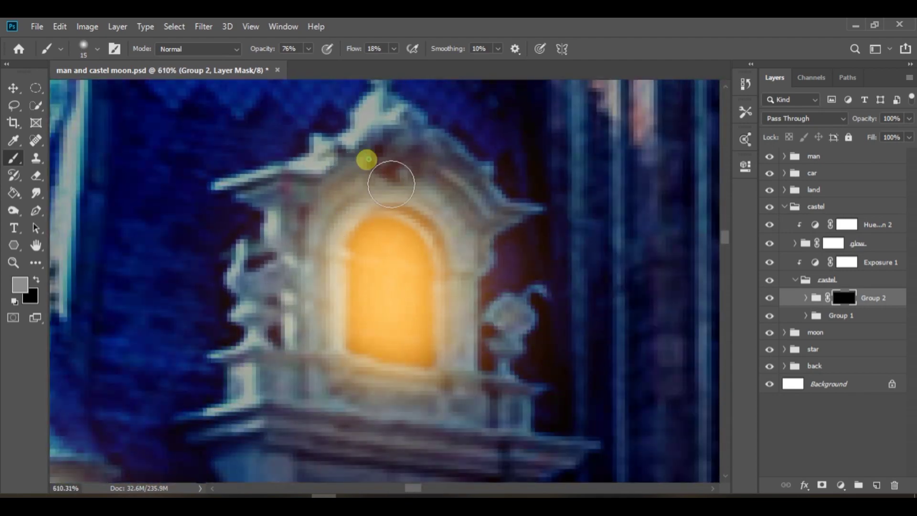
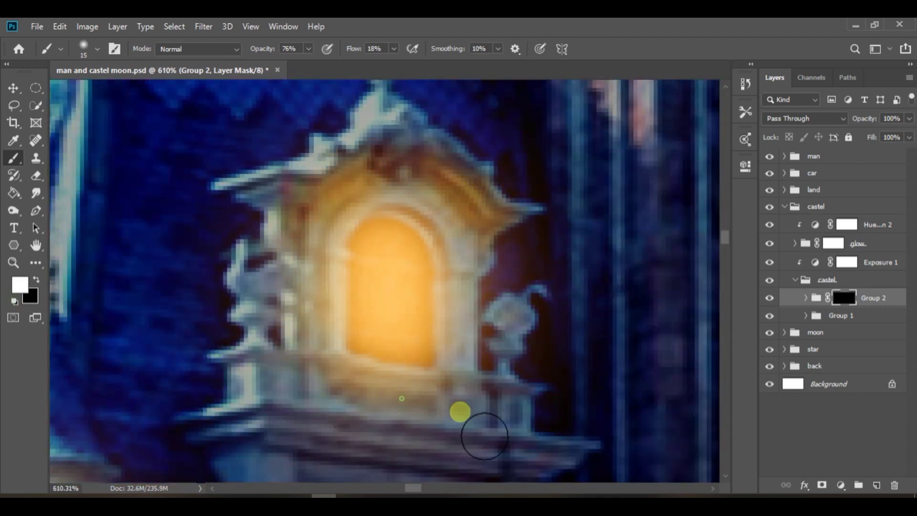
{"action": "scroll", "coordinate": [499, 342], "scroll_direction": "down", "scroll_amount": 3}
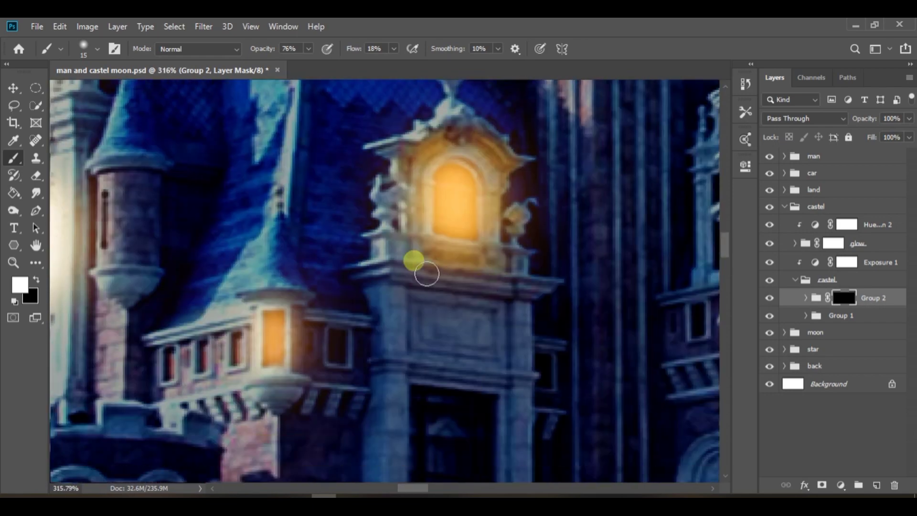
Step: Paint warm light on the wall and ledge beside the small corner turret's rectangular window
{"action": "scroll", "coordinate": [545, 300], "scroll_direction": "down", "scroll_amount": 2}
{"action": "scroll", "coordinate": [484, 325], "scroll_direction": "up", "scroll_amount": 5}
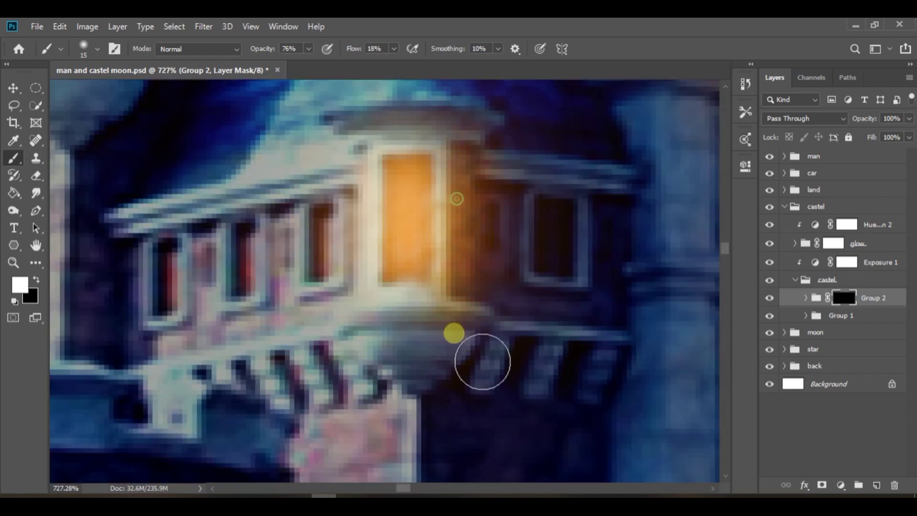
{"action": "left_click_drag", "start_coordinate": [394, 149], "coordinate": [473, 150]}
{"action": "scroll", "coordinate": [496, 229], "scroll_direction": "down", "scroll_amount": 5}
{"action": "scroll", "coordinate": [404, 277], "scroll_direction": "up", "scroll_amount": 4}
{"action": "scroll", "coordinate": [483, 325], "scroll_direction": "down", "scroll_amount": 3}
Step: Paint warm light with a size 8 brush on the columns and stonework around the left tower's two arched windows
{"action": "key", "text": "["}
{"action": "key", "text": "["}
{"action": "key", "text": "["}
{"action": "key", "text": "["}
{"action": "key", "text": "["}
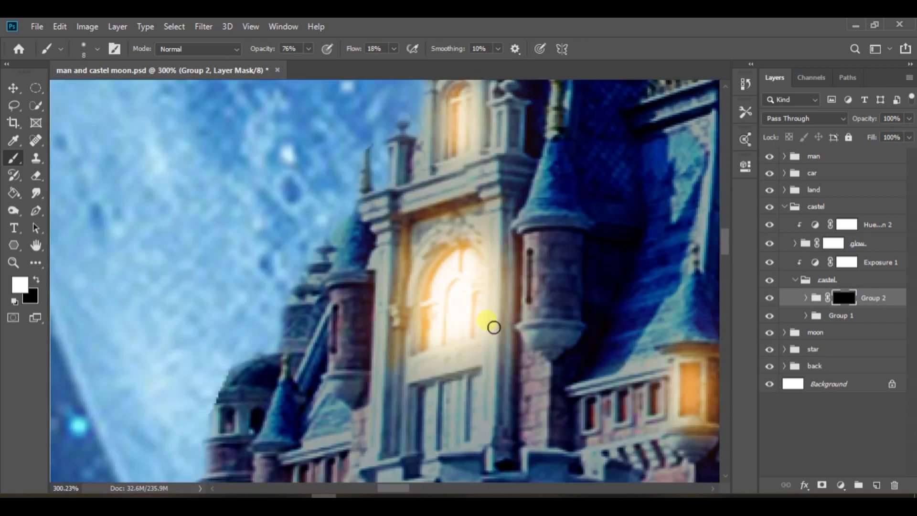
{"action": "scroll", "coordinate": [494, 327], "scroll_direction": "down", "scroll_amount": 2}
{"action": "scroll", "coordinate": [446, 321], "scroll_direction": "up", "scroll_amount": 6}
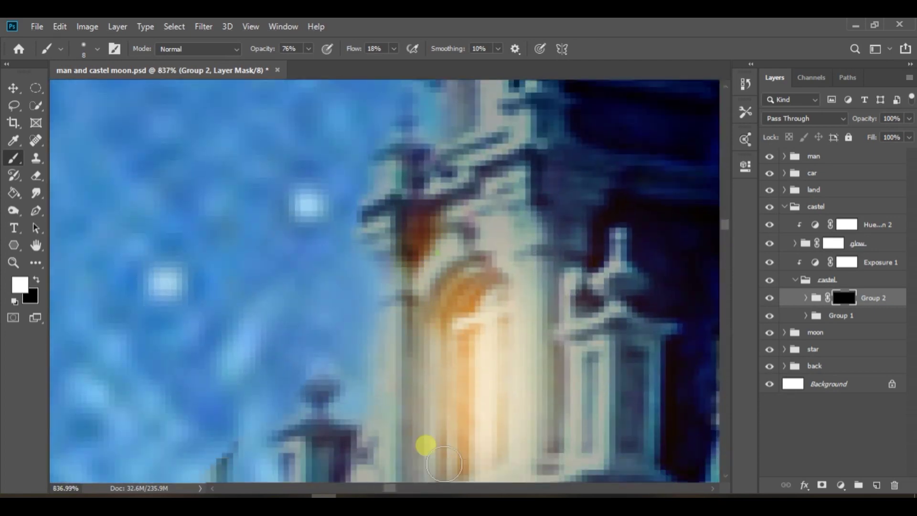
{"action": "left_click_drag", "start_coordinate": [426, 445], "coordinate": [425, 329]}
{"action": "left_click_drag", "start_coordinate": [584, 196], "coordinate": [575, 102]}
{"action": "scroll", "coordinate": [506, 280], "scroll_direction": "down", "scroll_amount": 6}
{"action": "left_click_drag", "start_coordinate": [563, 342], "coordinate": [410, 284]}
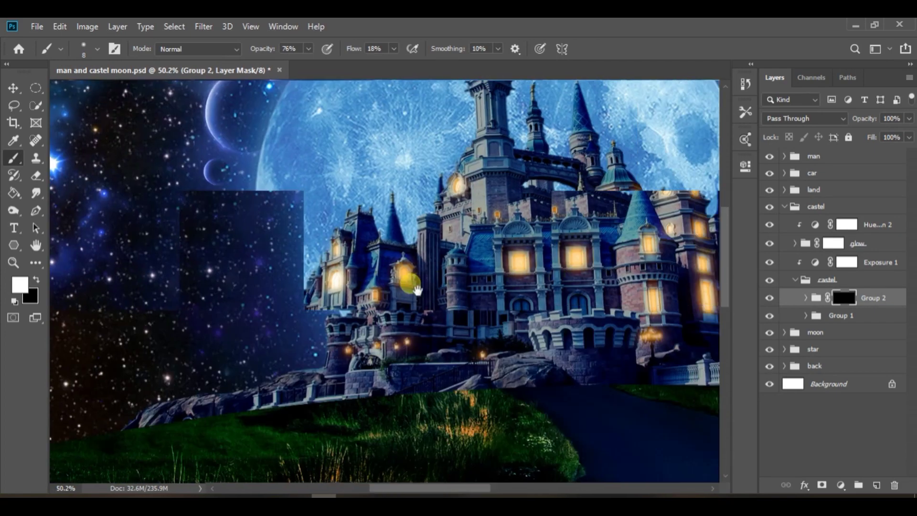
Step: Paint warm lamp light with a size 22 brush on the round bastion's arches and the wall beside the nearby lamppost
{"action": "scroll", "coordinate": [607, 252], "scroll_direction": "up", "scroll_amount": 1}
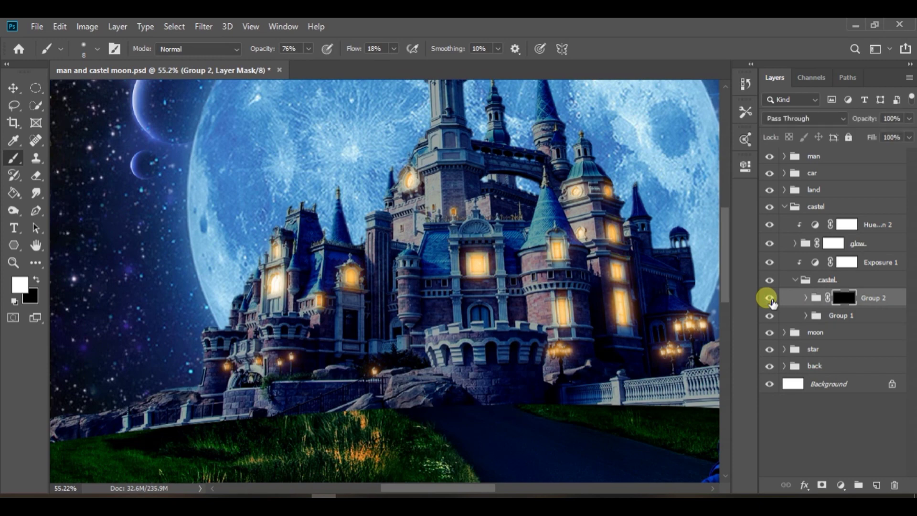
{"action": "scroll", "coordinate": [531, 310], "scroll_direction": "up", "scroll_amount": 12}
{"action": "left_click_drag", "start_coordinate": [420, 230], "coordinate": [537, 317]}
{"action": "left_click_drag", "start_coordinate": [502, 390], "coordinate": [510, 298]}
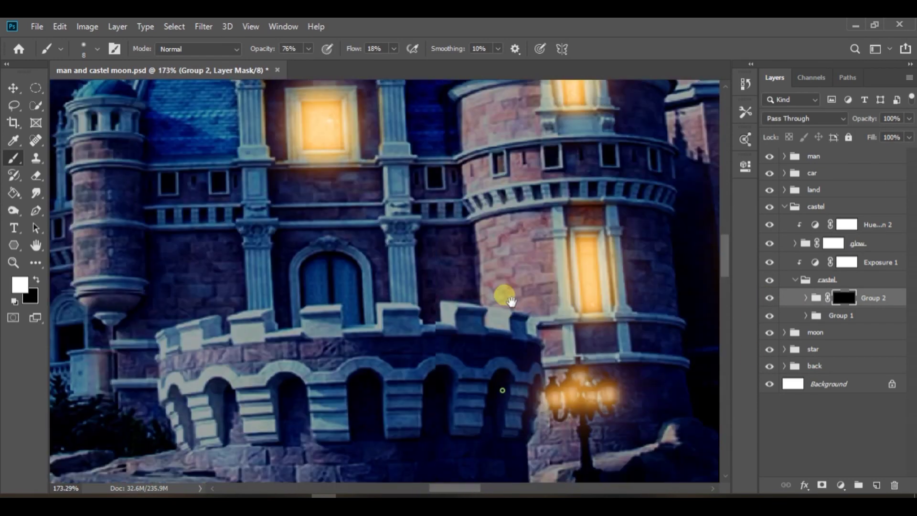
{"action": "scroll", "coordinate": [593, 349], "scroll_direction": "up", "scroll_amount": 11}
{"action": "left_click_drag", "start_coordinate": [593, 345], "coordinate": [547, 311]}
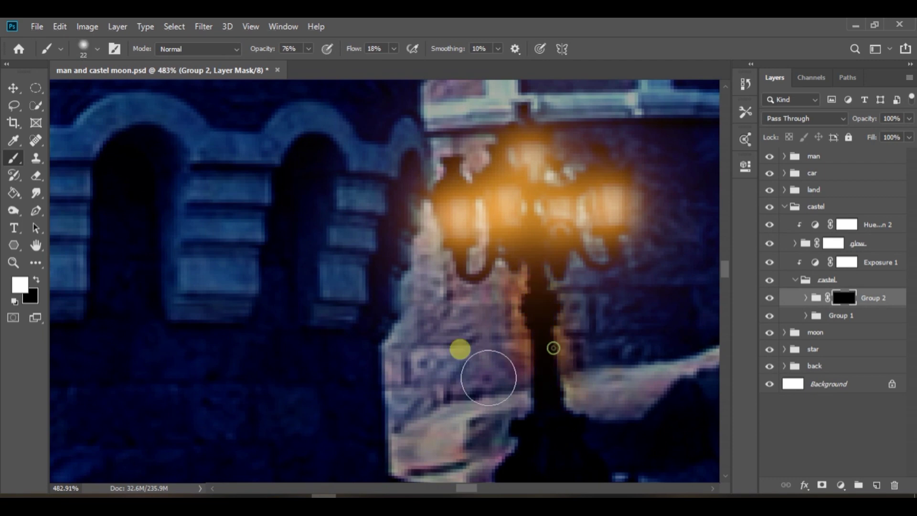
{"action": "scroll", "coordinate": [443, 166], "scroll_direction": "down", "scroll_amount": 4}
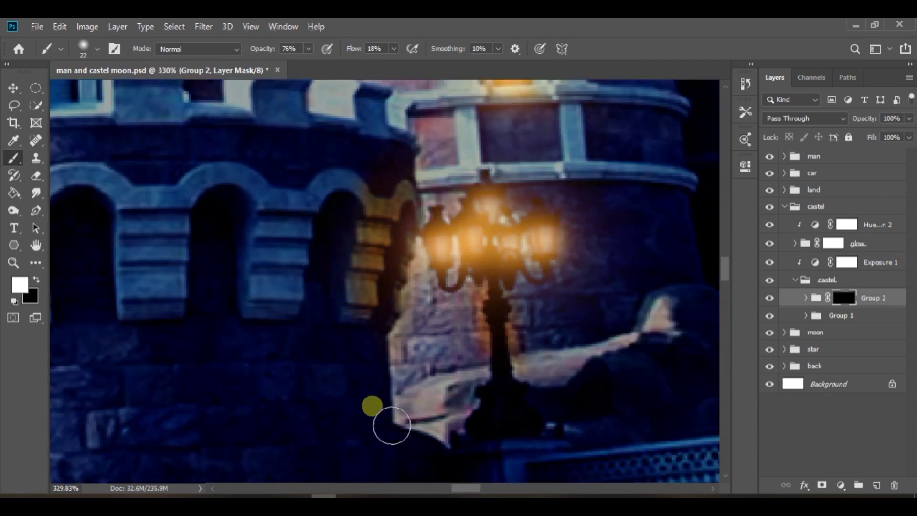
Step: Mask out excess warm light around the lamppost and along the bastion's lower edge using black
{"action": "scroll", "coordinate": [399, 424], "scroll_direction": "down", "scroll_amount": 15}
{"action": "scroll", "coordinate": [415, 385], "scroll_direction": "up", "scroll_amount": 20}
{"action": "key", "text": "x"}
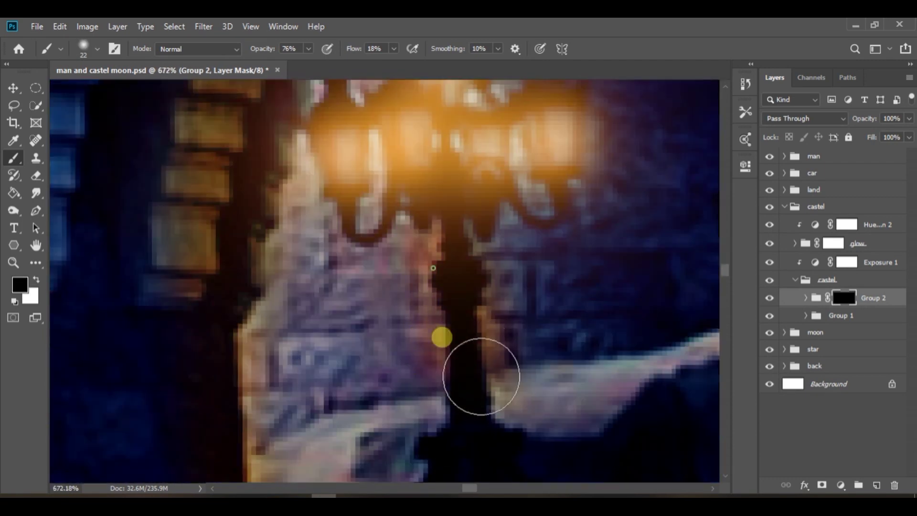
{"action": "left_click_drag", "start_coordinate": [273, 418], "coordinate": [485, 249]}
{"action": "scroll", "coordinate": [485, 244], "scroll_direction": "up", "scroll_amount": 4}
{"action": "left_click_drag", "start_coordinate": [475, 190], "coordinate": [459, 194]}
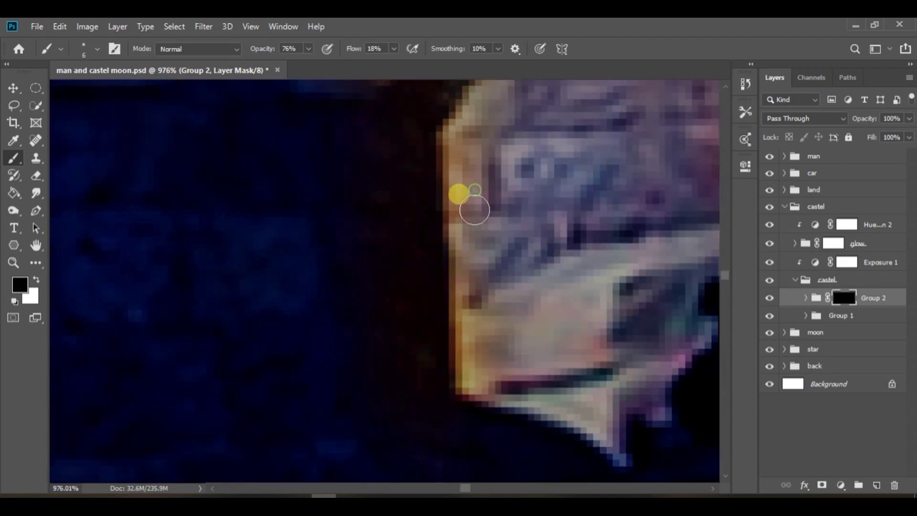
{"action": "scroll", "coordinate": [487, 418], "scroll_direction": "down", "scroll_amount": 10}
Step: Paint warm light in white with a size 23 brush around the smaller lamp cluster beside the balustrade
{"action": "key", "text": "x"}
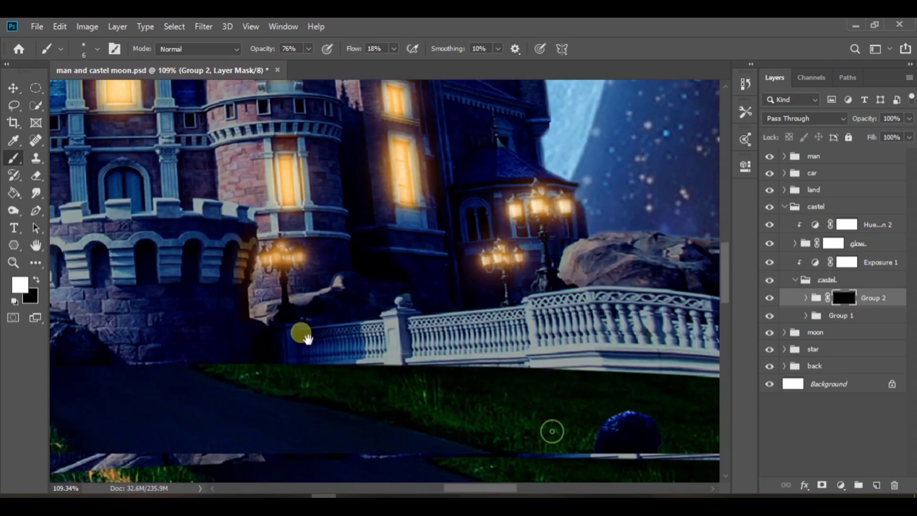
{"action": "scroll", "coordinate": [457, 295], "scroll_direction": "up", "scroll_amount": 10}
{"action": "left_click_drag", "start_coordinate": [329, 275], "coordinate": [346, 251]}
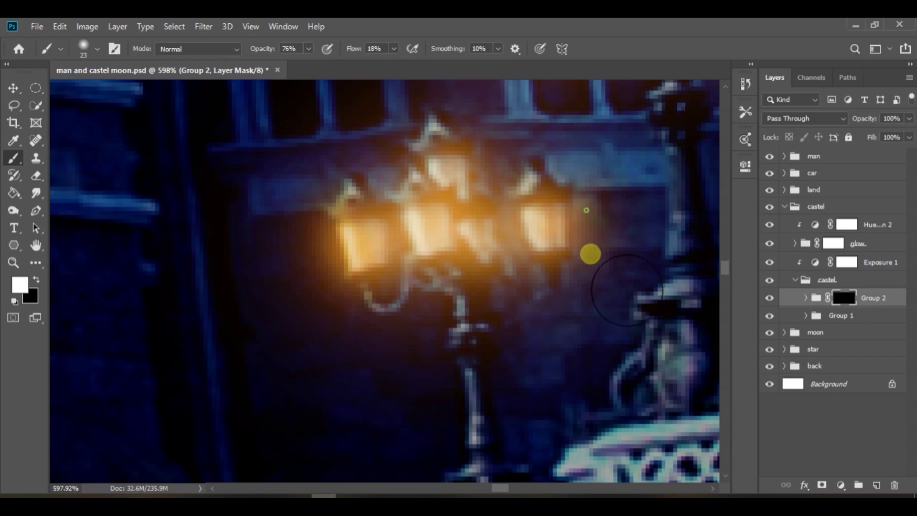
{"action": "scroll", "coordinate": [419, 233], "scroll_direction": "down", "scroll_amount": 6}
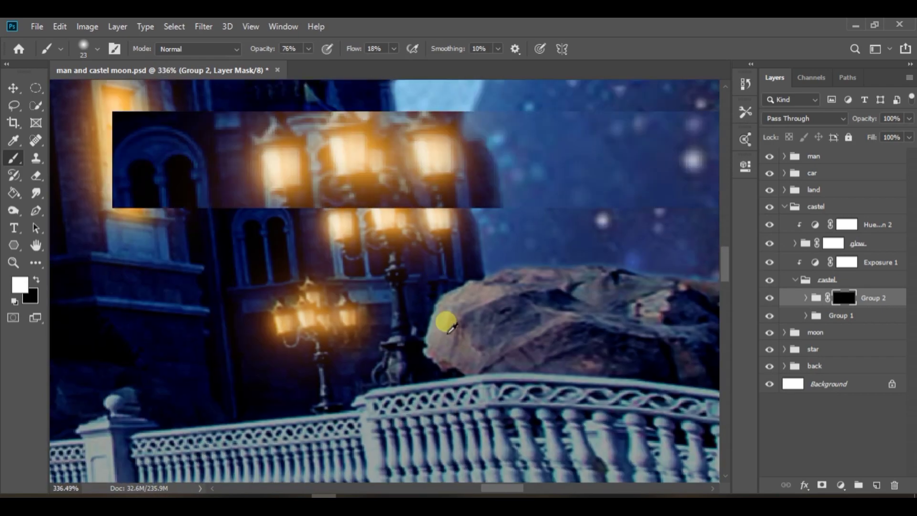
Step: Paint warm light on the near edge of the large rock and on both lampposts behind the balustrade
{"action": "scroll", "coordinate": [464, 285], "scroll_direction": "up", "scroll_amount": 6}
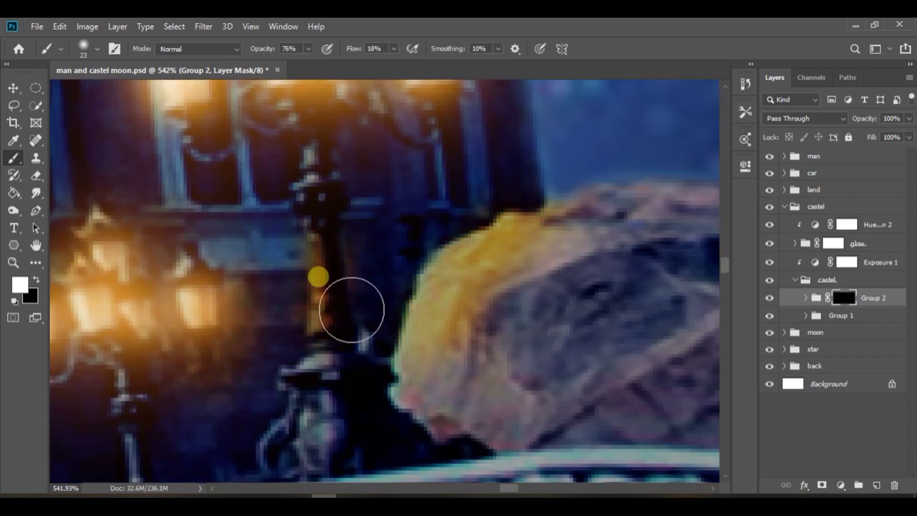
{"action": "scroll", "coordinate": [318, 276], "scroll_direction": "down", "scroll_amount": 6}
{"action": "scroll", "coordinate": [340, 313], "scroll_direction": "up", "scroll_amount": 7}
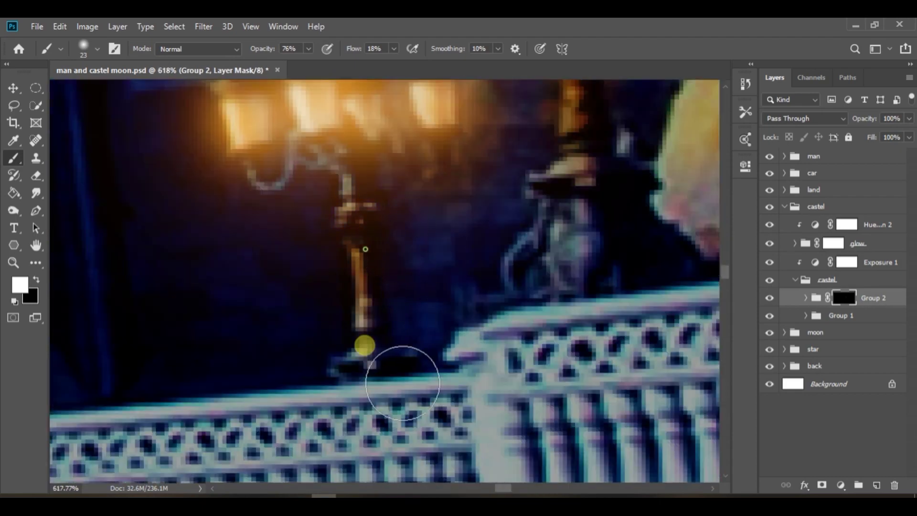
{"action": "scroll", "coordinate": [403, 383], "scroll_direction": "down", "scroll_amount": 6}
Step: Paint warm light with a size 12 brush on the posts and wall around the two small lamps above the hedge
{"action": "mouse_move", "coordinate": [403, 383]}
{"action": "left_mouse_down"}
{"action": "mouse_move", "coordinate": [462, 294]}
{"action": "mouse_move", "coordinate": [587, 283]}
{"action": "mouse_move", "coordinate": [291, 325]}
{"action": "mouse_move", "coordinate": [429, 287]}
{"action": "mouse_move", "coordinate": [633, 304]}
{"action": "mouse_move", "coordinate": [565, 283]}
{"action": "left_mouse_up"}
{"action": "scroll", "coordinate": [421, 258], "scroll_direction": "up", "scroll_amount": 8}
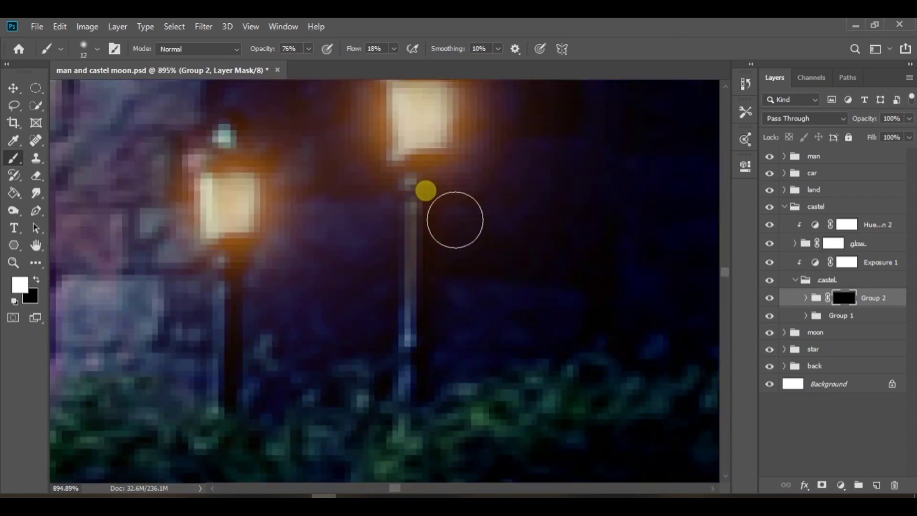
{"action": "scroll", "coordinate": [454, 220], "scroll_direction": "down", "scroll_amount": 6}
{"action": "scroll", "coordinate": [420, 315], "scroll_direction": "up", "scroll_amount": 4}
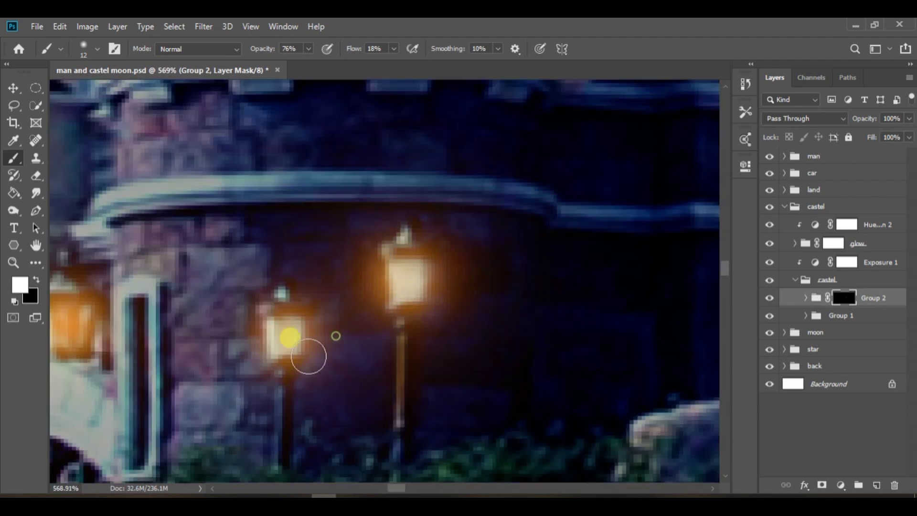
{"action": "left_click_drag", "start_coordinate": [235, 331], "coordinate": [249, 336]}
{"action": "left_click", "coordinate": [248, 318]}
Step: Paint warm light with a size 15 brush on the stonework around the wall lanterns beside the arched gate
{"action": "scroll", "coordinate": [321, 354], "scroll_direction": "down", "scroll_amount": 4}
{"action": "mouse_move", "coordinate": [329, 383]}
{"action": "left_mouse_down"}
{"action": "mouse_move", "coordinate": [493, 344]}
{"action": "mouse_move", "coordinate": [535, 347]}
{"action": "left_mouse_up"}
{"action": "scroll", "coordinate": [428, 282], "scroll_direction": "up", "scroll_amount": 5}
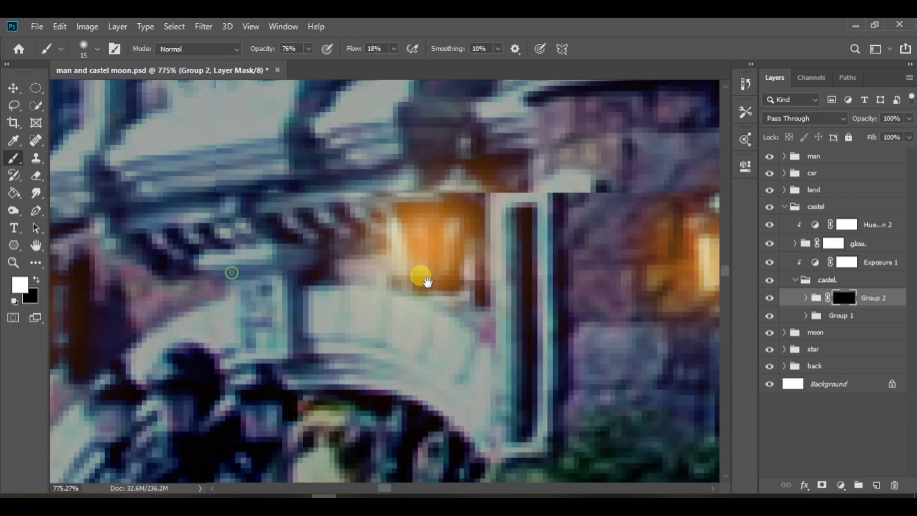
{"action": "scroll", "coordinate": [525, 335], "scroll_direction": "down", "scroll_amount": 3}
{"action": "scroll", "coordinate": [485, 205], "scroll_direction": "up", "scroll_amount": 3}
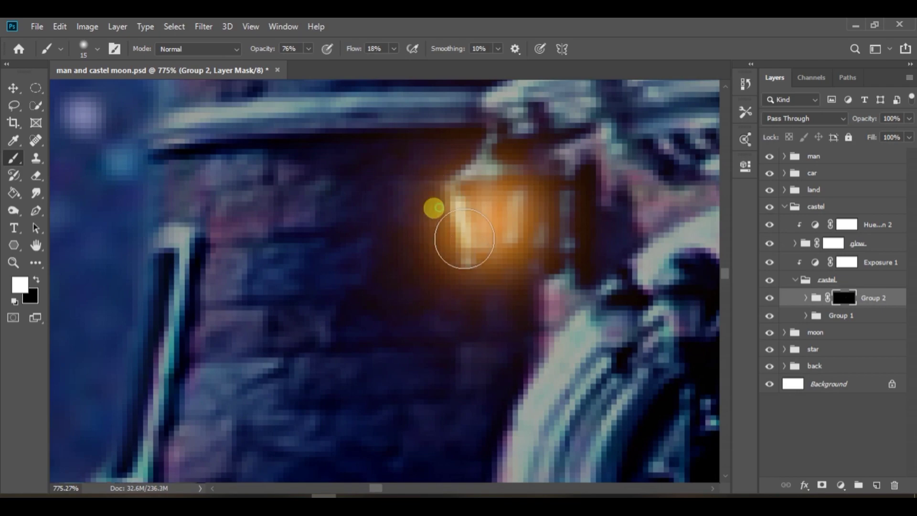
{"action": "scroll", "coordinate": [563, 329], "scroll_direction": "down", "scroll_amount": 8}
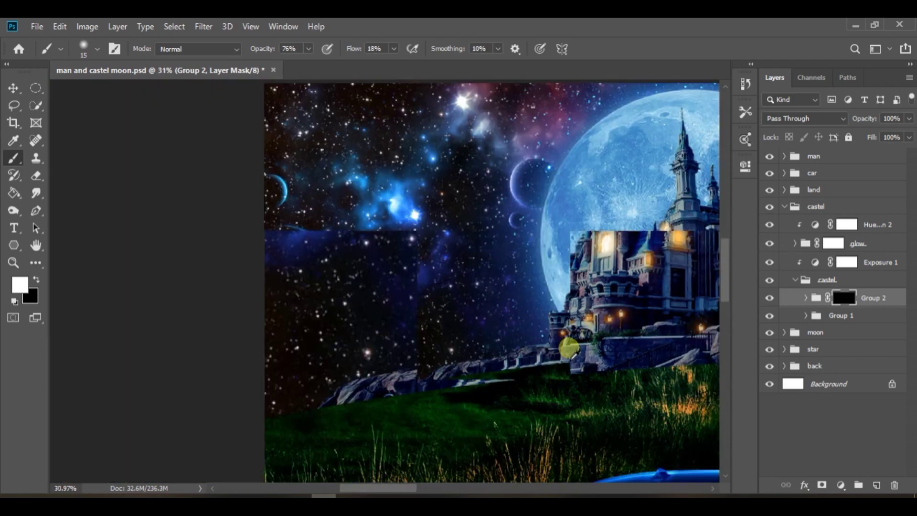
Step: Enlarge the moon group to about 200% and position it behind the castle so it spans most of the sky
{"action": "scroll", "coordinate": [332, 272], "scroll_direction": "down", "scroll_amount": 2}
{"action": "scroll", "coordinate": [358, 338], "scroll_direction": "up", "scroll_amount": 2}
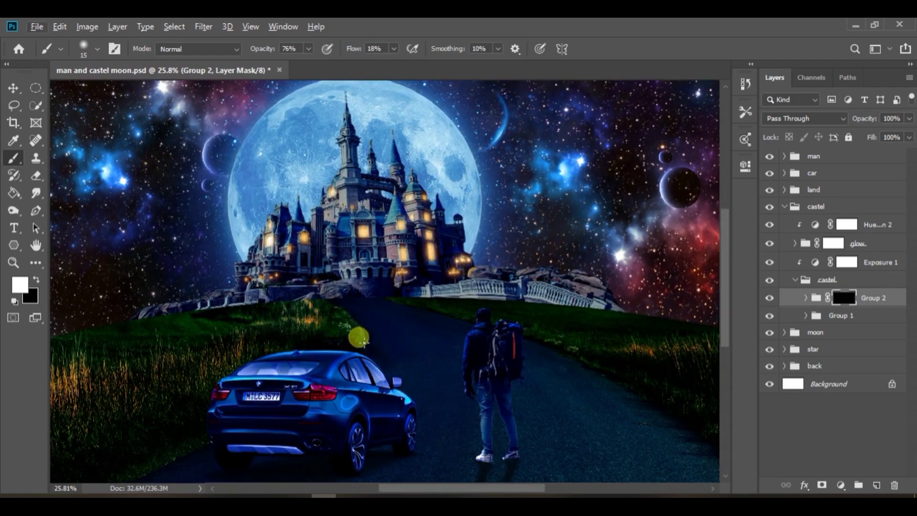
{"action": "scroll", "coordinate": [386, 334], "scroll_direction": "down", "scroll_amount": 2}
{"action": "scroll", "coordinate": [445, 366], "scroll_direction": "up", "scroll_amount": 2}
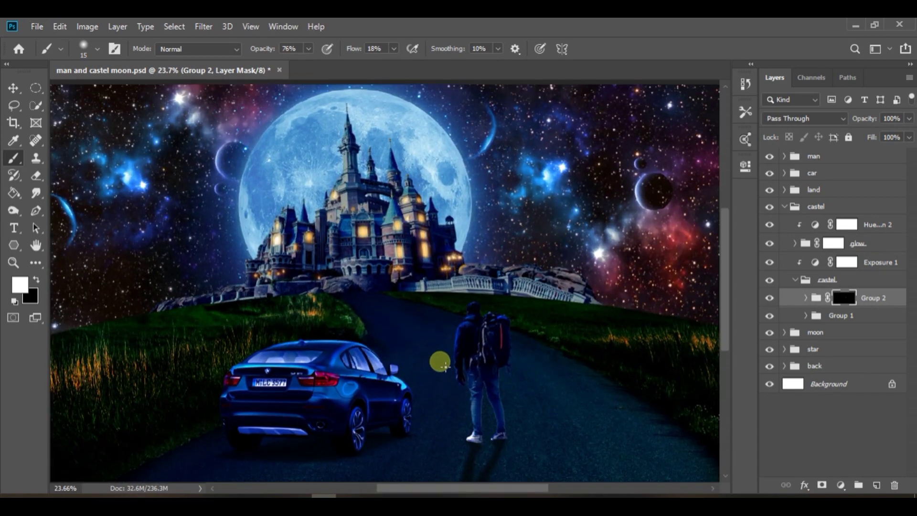
{"action": "left_click", "coordinate": [830, 335]}
{"action": "key", "text": "ctrl+t"}
{"action": "left_click_drag", "start_coordinate": [526, 377], "coordinate": [702, 495]}
{"action": "scroll", "coordinate": [486, 224], "scroll_direction": "down", "scroll_amount": 2}
{"action": "left_click_drag", "start_coordinate": [486, 224], "coordinate": [497, 311]}
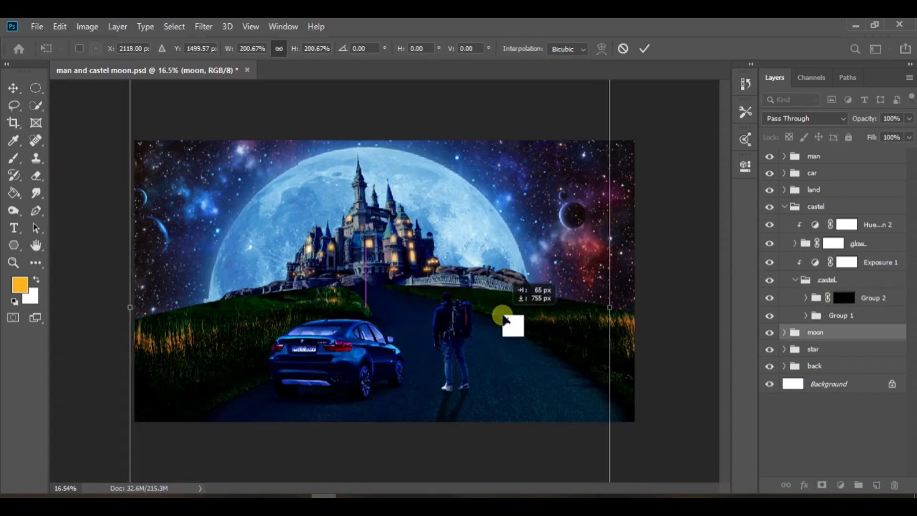
{"action": "left_click_drag", "start_coordinate": [483, 231], "coordinate": [483, 221]}
{"action": "left_click", "coordinate": [644, 49]}
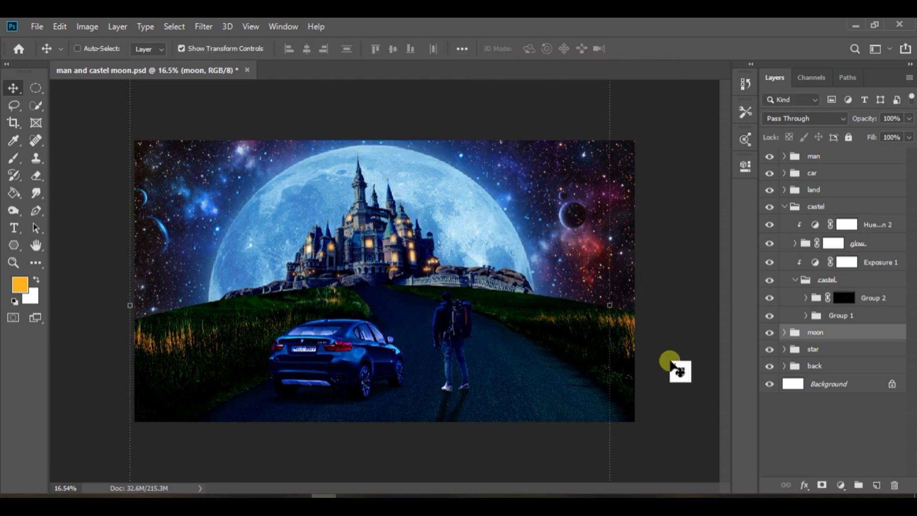
{"action": "left_click", "coordinate": [670, 361], "text": "ctrl"}
{"action": "key", "text": "ctrl+0"}
{"action": "left_click", "coordinate": [819, 333]}
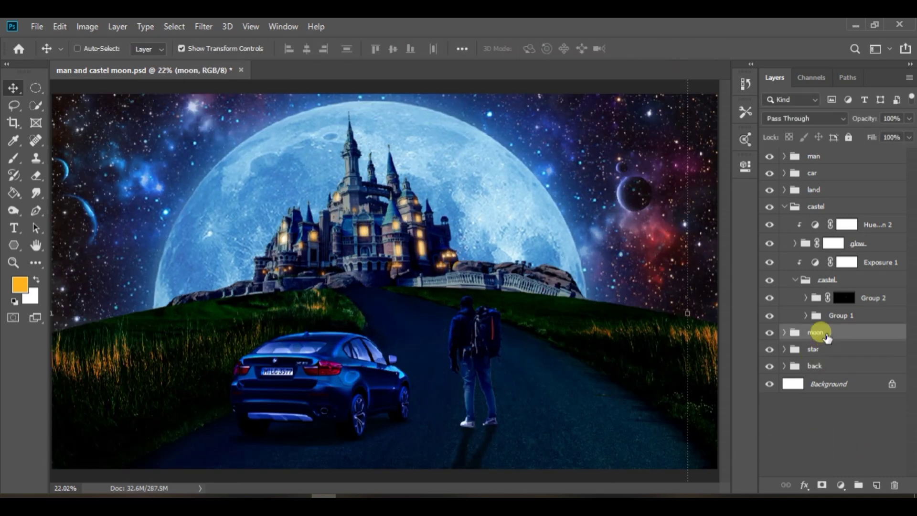
{"action": "left_click", "coordinate": [870, 443]}
{"action": "scroll", "coordinate": [382, 377], "scroll_direction": "up", "scroll_amount": 2}
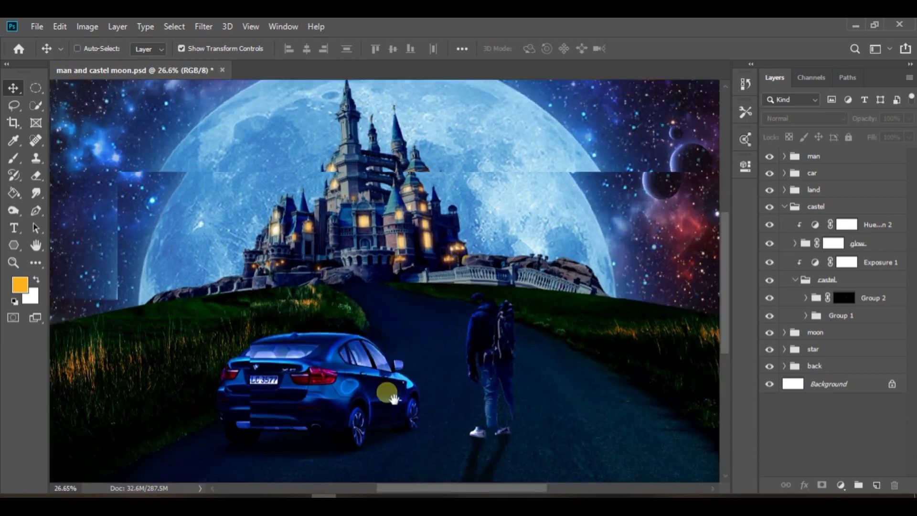
{"action": "scroll", "coordinate": [487, 340], "scroll_direction": "down", "scroll_amount": 3}
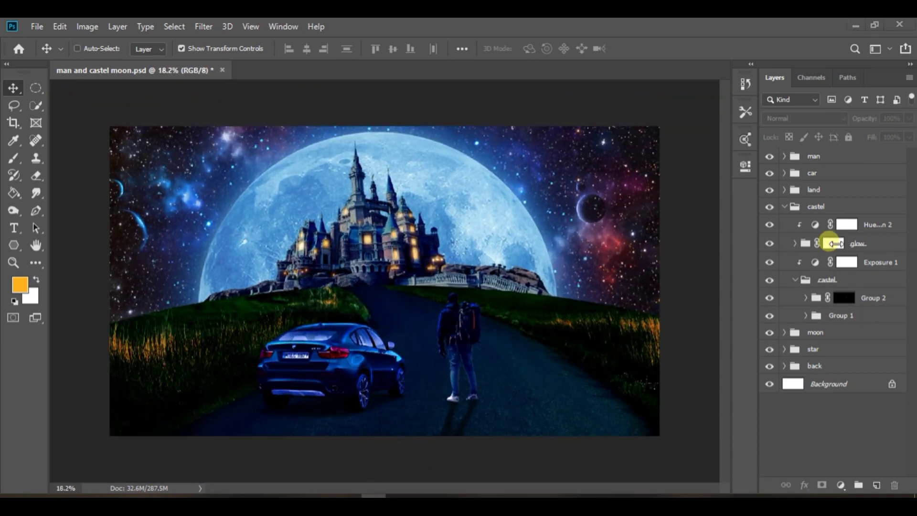
Step: Add a Hue/Saturation adjustment above the existing adjustments in Group 1 and raise its saturation to about +40
{"action": "left_click", "coordinate": [806, 316]}
{"action": "left_click", "coordinate": [825, 393]}
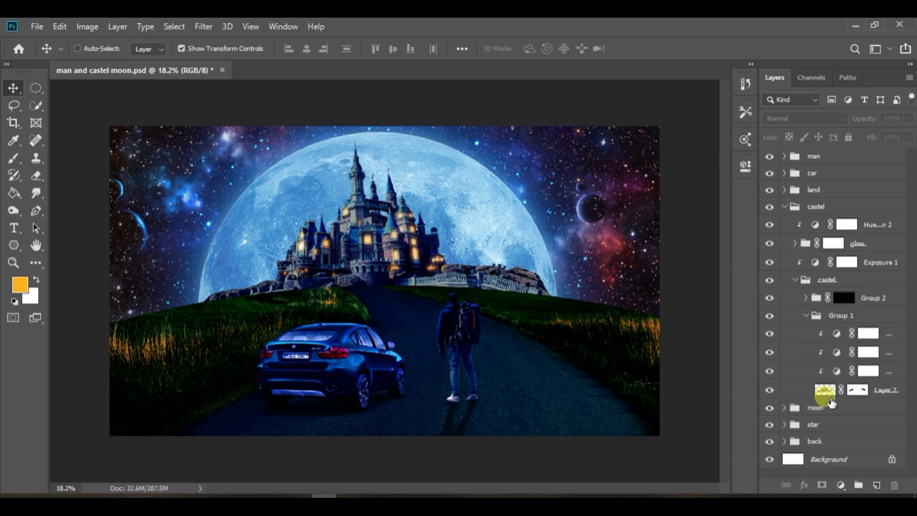
{"action": "left_click", "coordinate": [857, 338]}
{"action": "left_click", "coordinate": [841, 485]}
{"action": "left_click", "coordinate": [844, 368]}
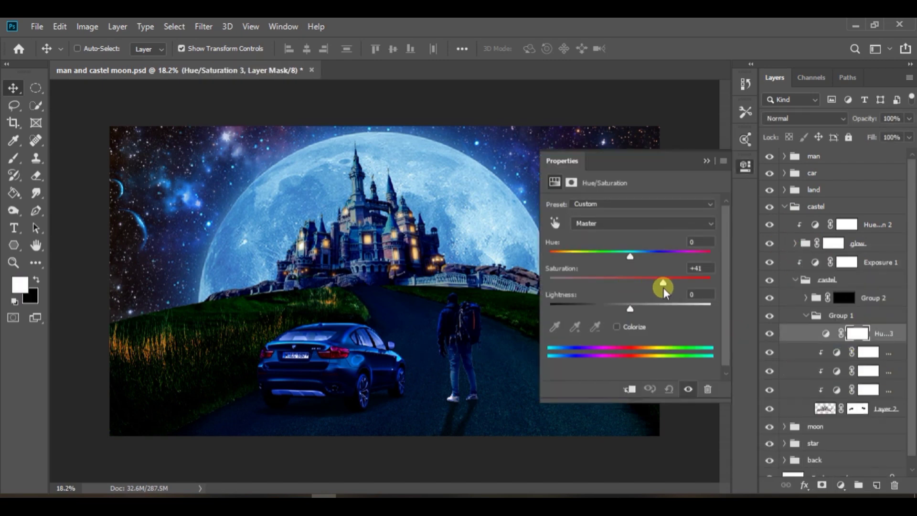
{"action": "left_click_drag", "start_coordinate": [664, 288], "coordinate": [660, 288]}
{"action": "left_click", "coordinate": [707, 161]}
{"action": "left_click", "coordinate": [806, 316]}
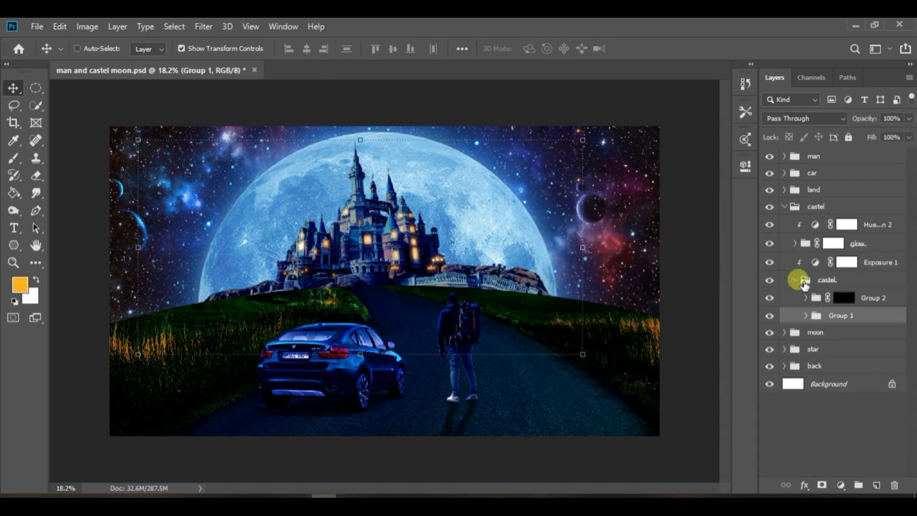
Step: Collapse the castel groups and compare the composite with the castel and car groups hidden and shown
{"action": "left_click", "coordinate": [796, 280]}
{"action": "left_click", "coordinate": [784, 207]}
{"action": "left_click", "coordinate": [770, 207]}
{"action": "left_click", "coordinate": [770, 207]}
{"action": "left_click", "coordinate": [838, 389]}
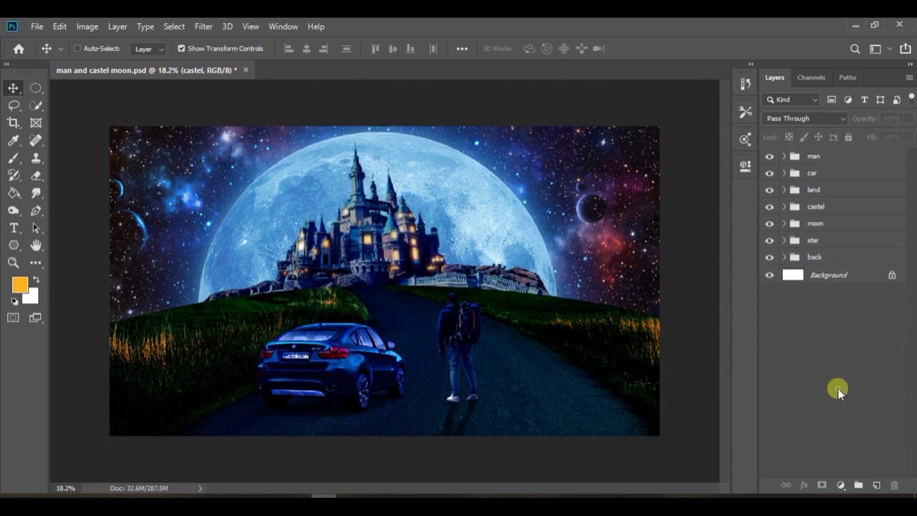
{"action": "left_click", "coordinate": [771, 207]}
{"action": "left_click", "coordinate": [772, 207]}
{"action": "left_click", "coordinate": [772, 173]}
{"action": "left_click", "coordinate": [772, 173]}
Step: Start a Pen shape at the inner corner of the car's right tail light, above the car layers, with no fill
{"action": "left_click", "coordinate": [785, 173]}
{"action": "left_click", "coordinate": [871, 191]}
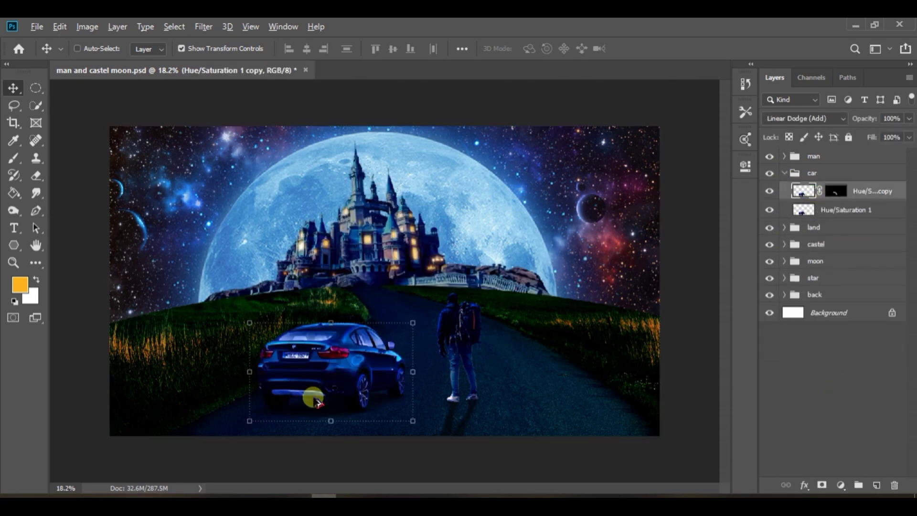
{"action": "scroll", "coordinate": [315, 401], "scroll_direction": "up", "scroll_amount": 10}
{"action": "left_click", "coordinate": [36, 211]}
{"action": "left_click", "coordinate": [190, 216]}
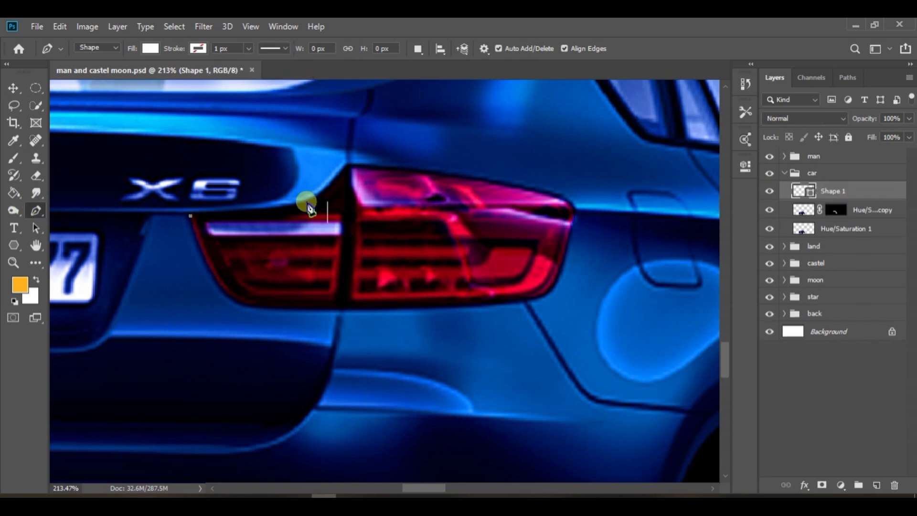
{"action": "left_click_drag", "start_coordinate": [354, 180], "coordinate": [273, 218]}
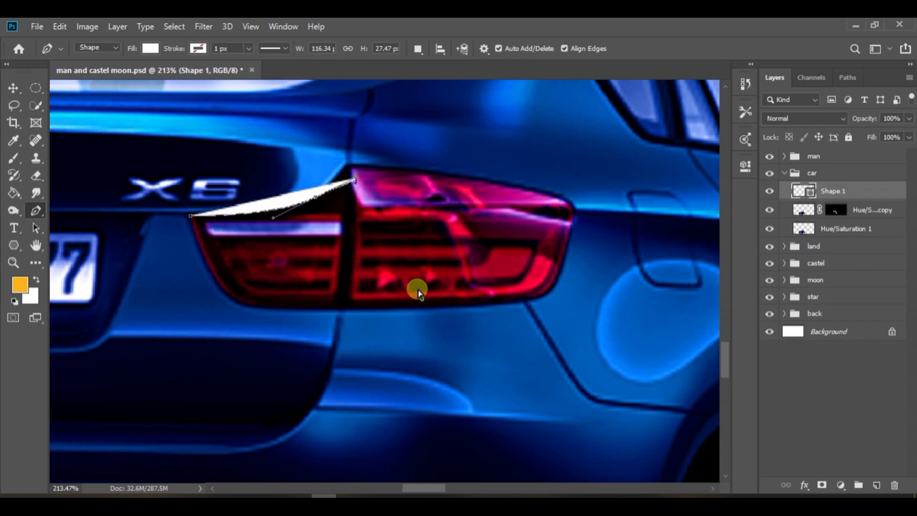
{"action": "key", "text": "ctrl+z"}
{"action": "left_click", "coordinate": [150, 48]}
{"action": "left_click", "coordinate": [92, 73]}
{"action": "left_click", "coordinate": [519, 364]}
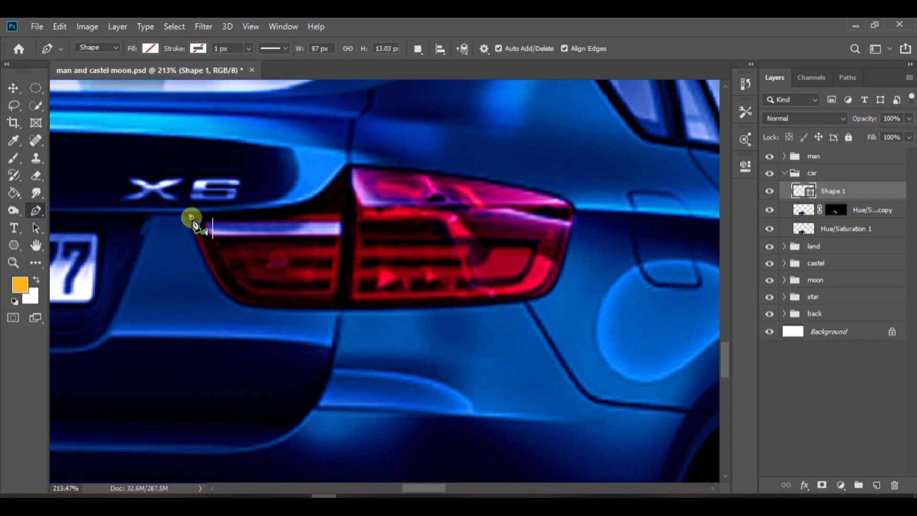
Step: Trace the curved outline around the right tail light and close the path at its inner corner
{"action": "left_click_drag", "start_coordinate": [327, 184], "coordinate": [385, 173]}
{"action": "left_click_drag", "start_coordinate": [565, 196], "coordinate": [580, 206]}
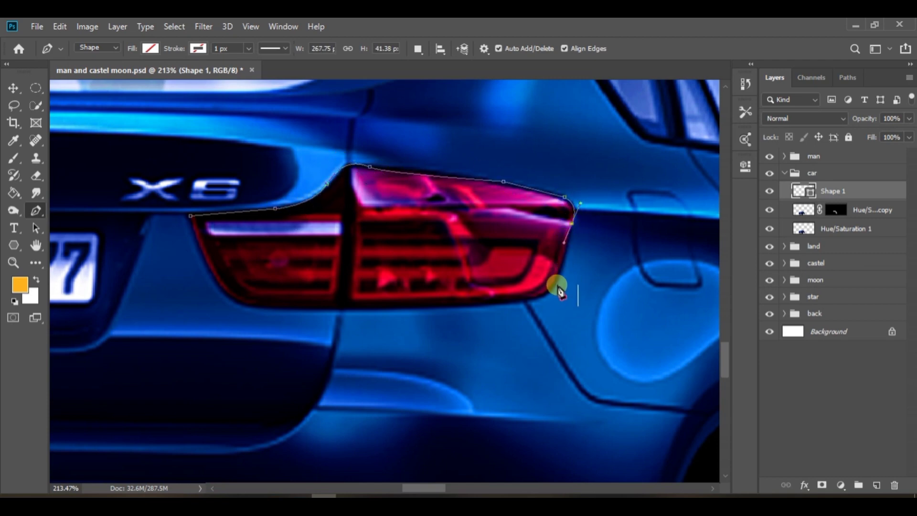
{"action": "left_click_drag", "start_coordinate": [526, 303], "coordinate": [501, 303]}
{"action": "left_click_drag", "start_coordinate": [252, 309], "coordinate": [190, 303]}
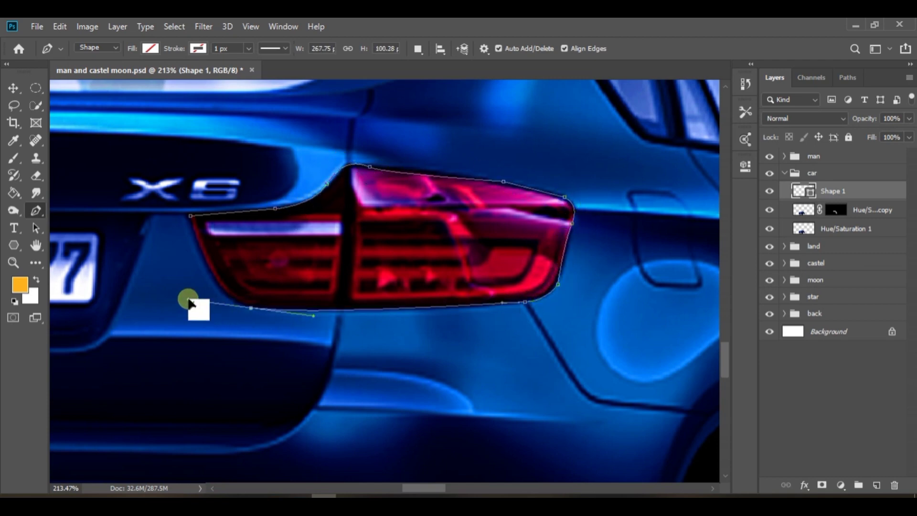
{"action": "left_click", "coordinate": [190, 216]}
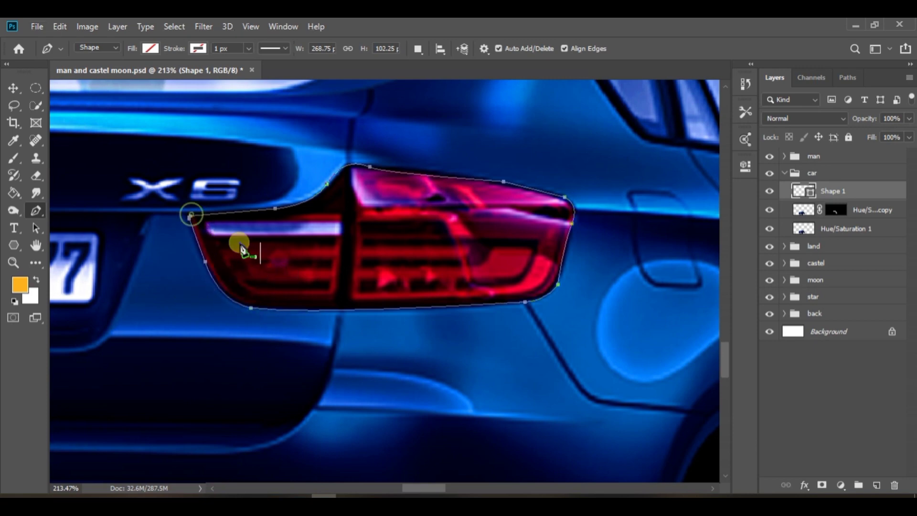
Step: Switch the path operation to combine shapes and trace a closed outline around the car's left tail light
{"action": "scroll", "coordinate": [240, 244], "scroll_direction": "down", "scroll_amount": 6}
{"action": "left_click_drag", "start_coordinate": [241, 244], "coordinate": [573, 256]}
{"action": "left_click", "coordinate": [418, 48]}
{"action": "left_click", "coordinate": [437, 79]}
{"action": "scroll", "coordinate": [287, 256], "scroll_direction": "up", "scroll_amount": 8}
{"action": "left_click_drag", "start_coordinate": [176, 256], "coordinate": [382, 270]}
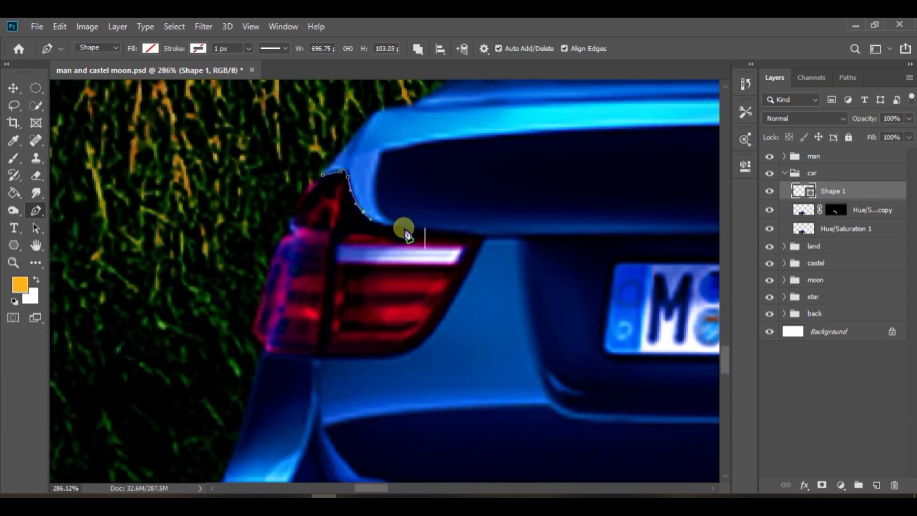
{"action": "left_click_drag", "start_coordinate": [405, 230], "coordinate": [439, 233]}
{"action": "left_click_drag", "start_coordinate": [442, 325], "coordinate": [488, 281]}
{"action": "left_click_drag", "start_coordinate": [414, 316], "coordinate": [360, 316]}
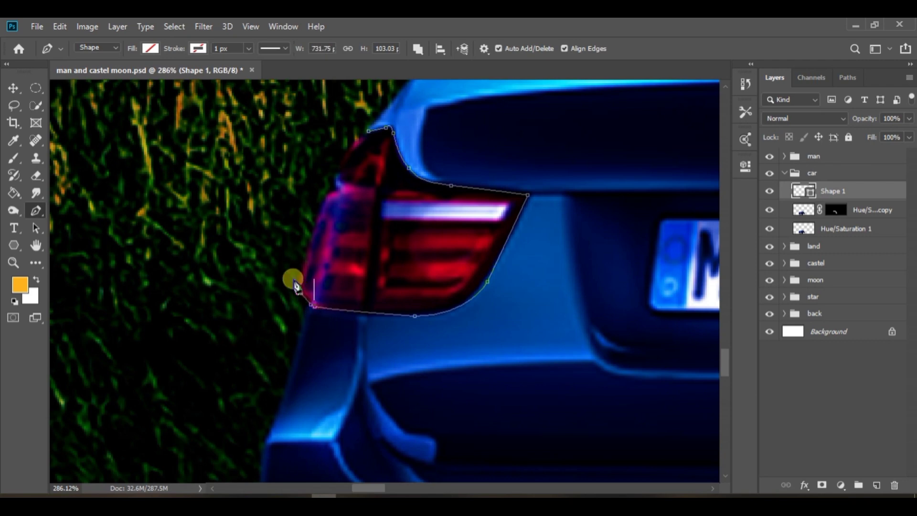
{"action": "left_click_drag", "start_coordinate": [312, 246], "coordinate": [324, 227]}
{"action": "left_click", "coordinate": [368, 130]}
Step: Trace a closed four-sided outline around the left red reflector on the rear bumper
{"action": "scroll", "coordinate": [401, 170], "scroll_direction": "down", "scroll_amount": 6}
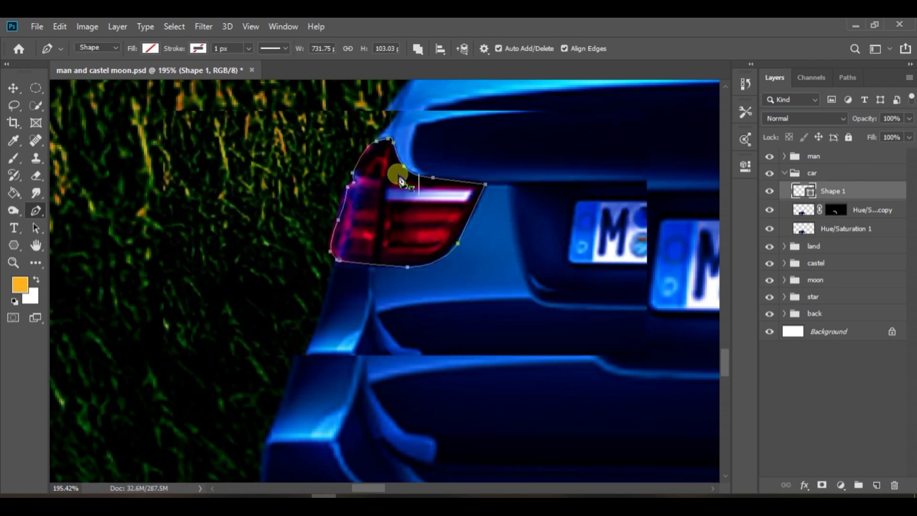
{"action": "scroll", "coordinate": [313, 311], "scroll_direction": "up", "scroll_amount": 10}
{"action": "left_click", "coordinate": [299, 235]}
{"action": "left_click", "coordinate": [525, 235]}
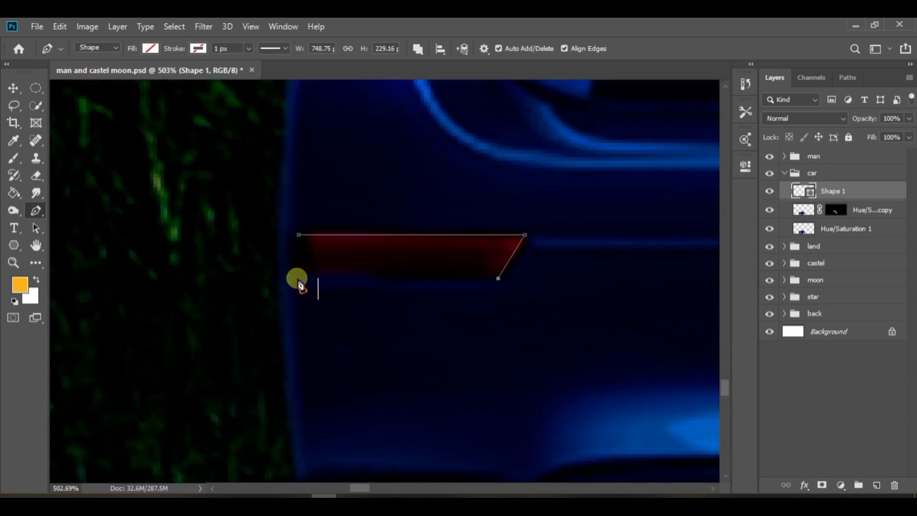
{"action": "left_click", "coordinate": [301, 235]}
Step: Trace an outline around the right red reflector on the rear bumper in the same shape
{"action": "scroll", "coordinate": [364, 262], "scroll_direction": "down", "scroll_amount": 6}
{"action": "scroll", "coordinate": [258, 209], "scroll_direction": "up", "scroll_amount": 5}
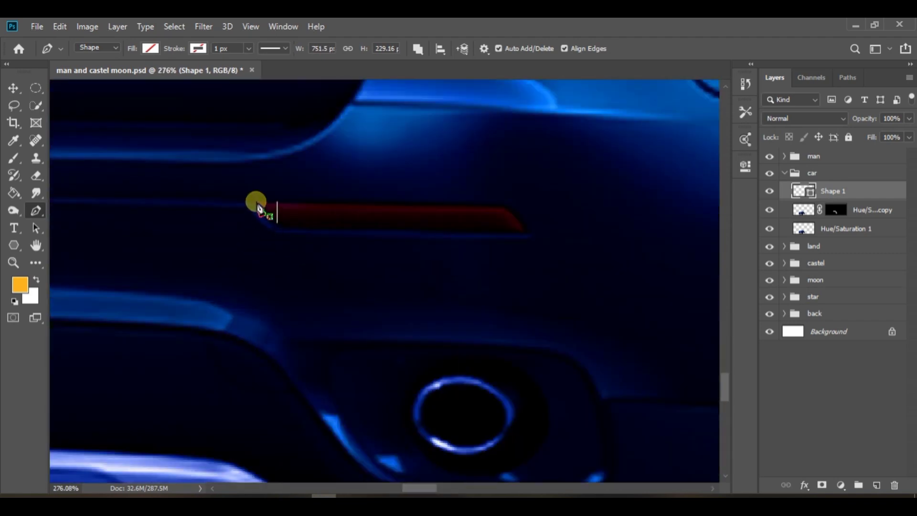
{"action": "left_click", "coordinate": [507, 209]}
{"action": "left_click", "coordinate": [279, 235]}
Step: Fill the traced tail light and reflector areas with red #ff0000 on a new layer and clear the selection
{"action": "scroll", "coordinate": [297, 240], "scroll_direction": "down", "scroll_amount": 6}
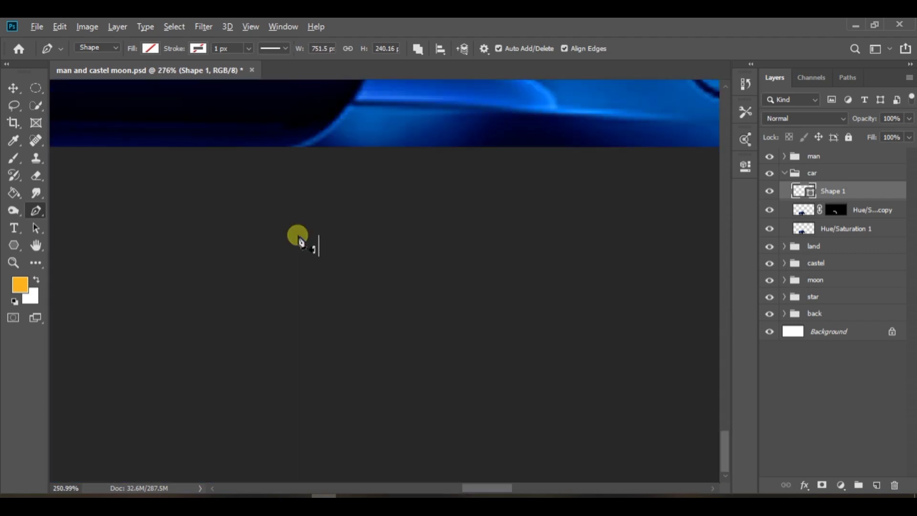
{"action": "left_click", "coordinate": [876, 485]}
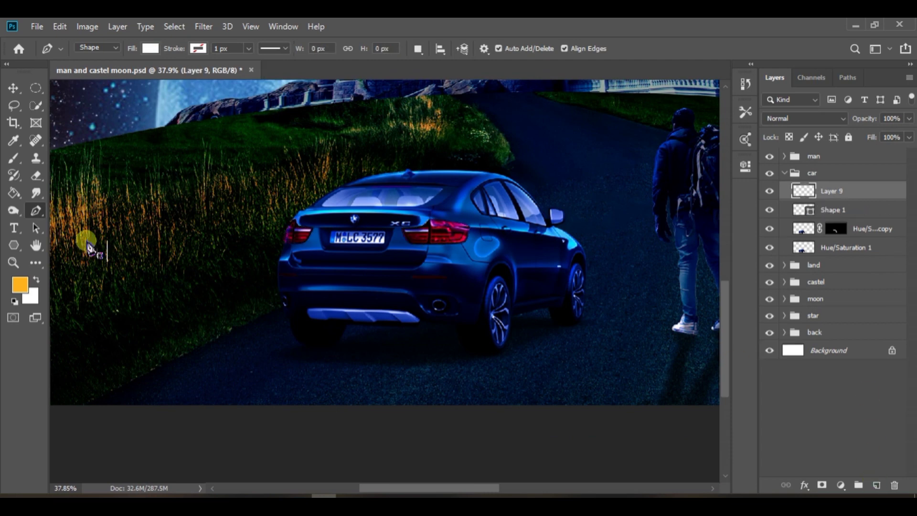
{"action": "left_click", "coordinate": [22, 285]}
{"action": "left_click", "coordinate": [749, 362]}
{"action": "left_click_drag", "start_coordinate": [697, 244], "coordinate": [743, 182]}
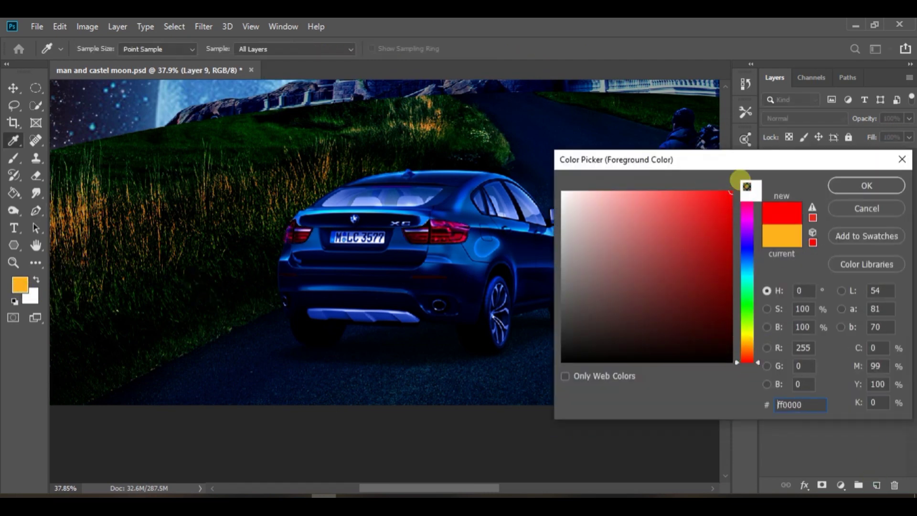
{"action": "left_click", "coordinate": [865, 186]}
{"action": "key", "text": "alt+BackSpace"}
{"action": "key", "text": "ctrl+d"}
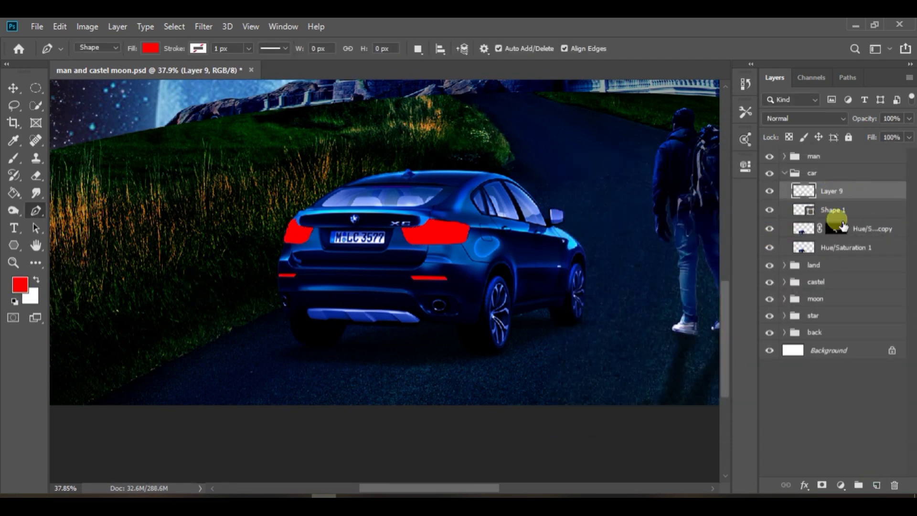
Step: Delete the traced Shape 1 layer and compare the car with the red fill layer hidden and shown
{"action": "left_click_drag", "start_coordinate": [849, 215], "coordinate": [896, 487]}
{"action": "left_click", "coordinate": [771, 192]}
{"action": "left_click", "coordinate": [770, 192]}
{"action": "left_click", "coordinate": [856, 193]}
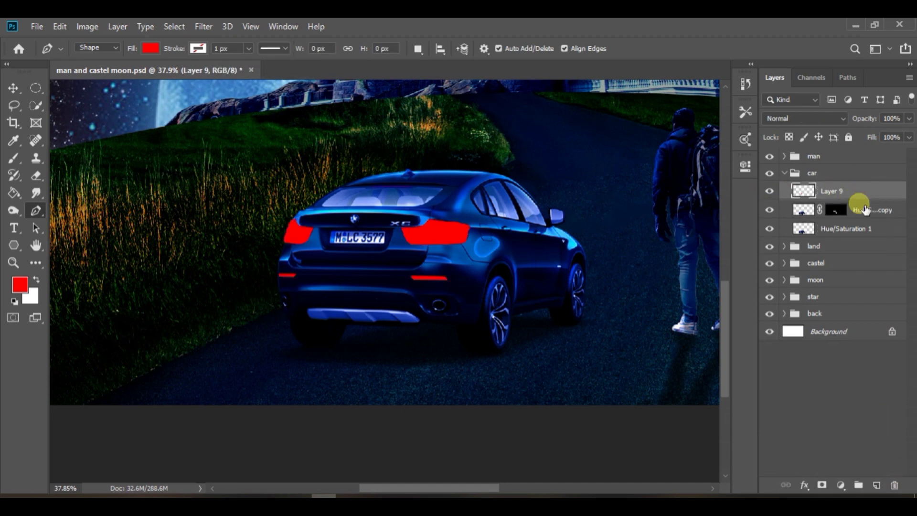
Step: Duplicate the red fill layer, hide the original, and set the copy's blend mode to Linear Dodge (Add)
{"action": "left_click_drag", "start_coordinate": [849, 201], "coordinate": [876, 485]}
{"action": "left_click", "coordinate": [805, 118]}
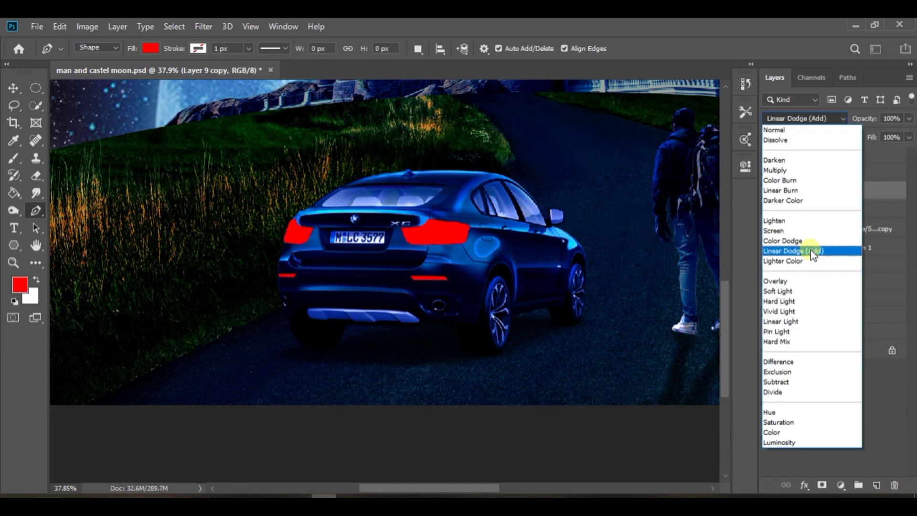
{"action": "left_click", "coordinate": [807, 250]}
{"action": "left_click", "coordinate": [770, 210]}
{"action": "left_click", "coordinate": [805, 118]}
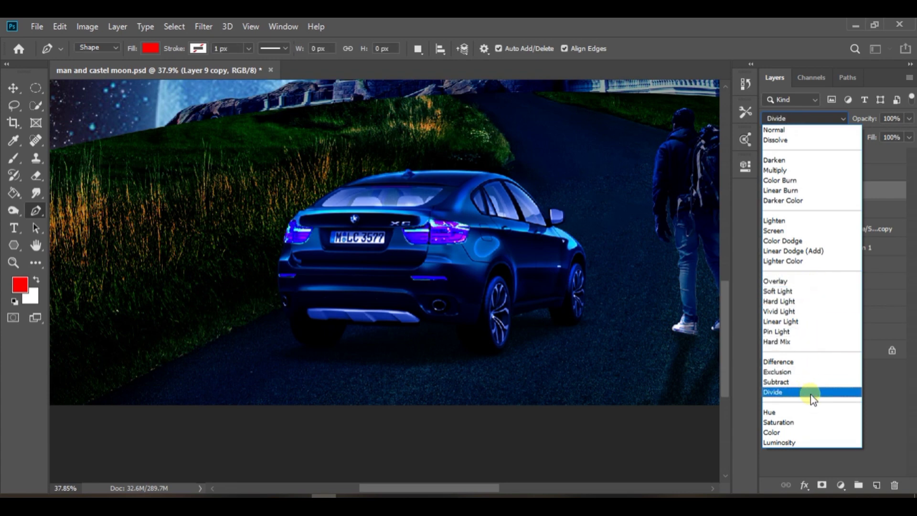
{"action": "left_click", "coordinate": [785, 250]}
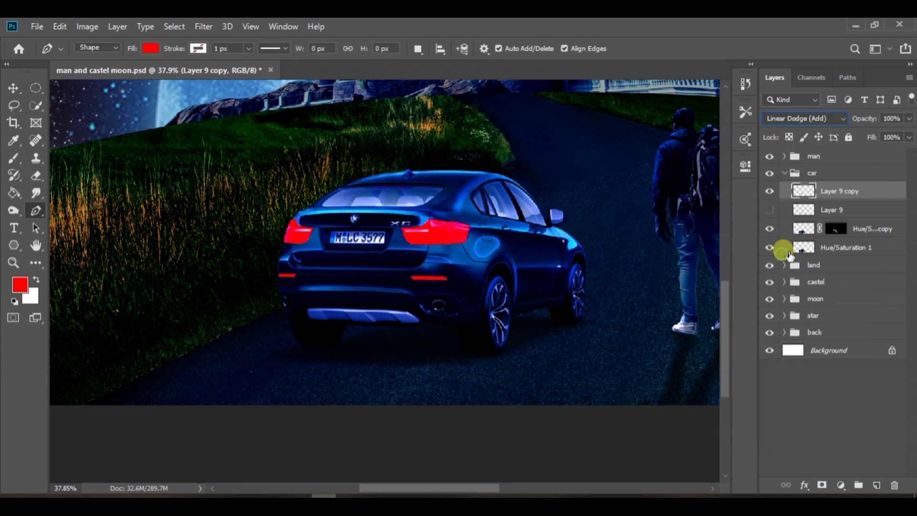
Step: Convert the Linear Dodge copy of the red lights to a smart object and duplicate it
{"action": "right_click", "coordinate": [874, 190]}
{"action": "key", "text": "Escape"}
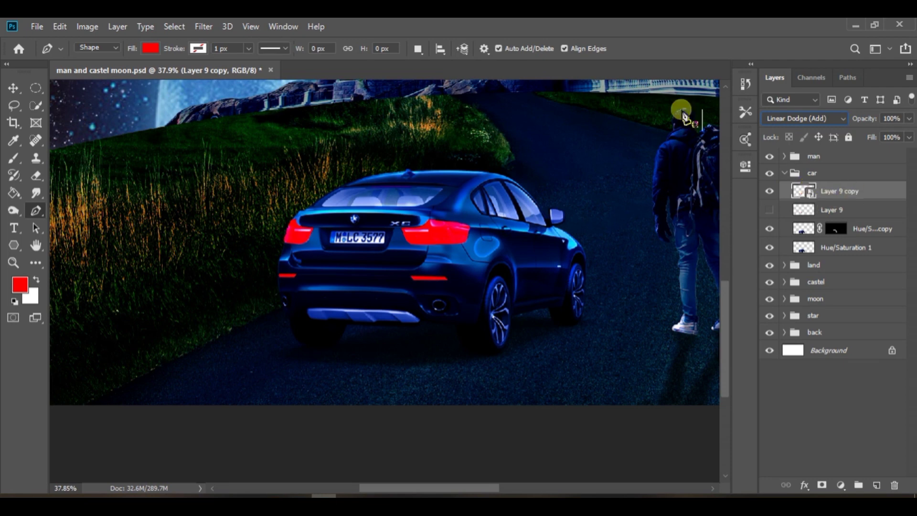
{"action": "left_click_drag", "start_coordinate": [878, 198], "coordinate": [877, 484]}
Step: Apply a Gaussian Blur with a 3.0 pixel radius to the topmost red light copy and hide the unblurred copy below
{"action": "left_click", "coordinate": [204, 26]}
{"action": "mouse_move", "coordinate": [220, 176]}
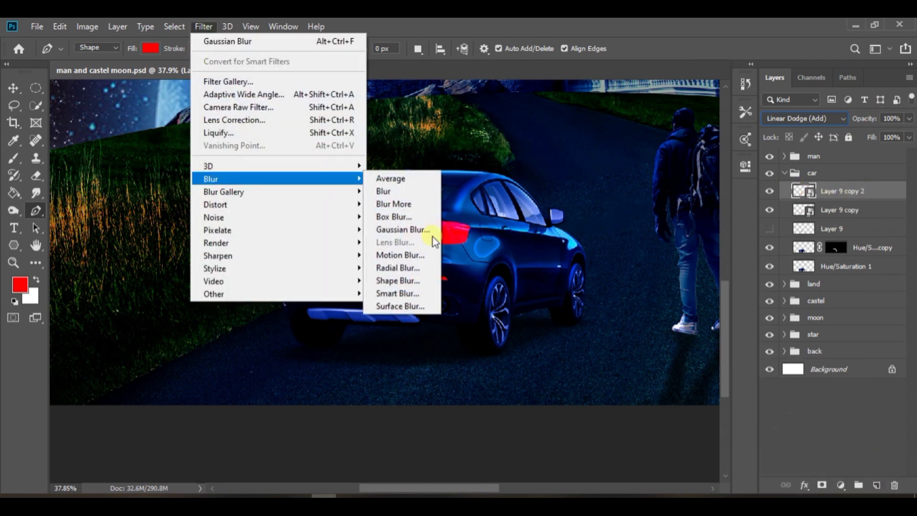
{"action": "left_click", "coordinate": [433, 233]}
{"action": "left_click_drag", "start_coordinate": [704, 308], "coordinate": [666, 309]}
{"action": "left_click", "coordinate": [817, 126]}
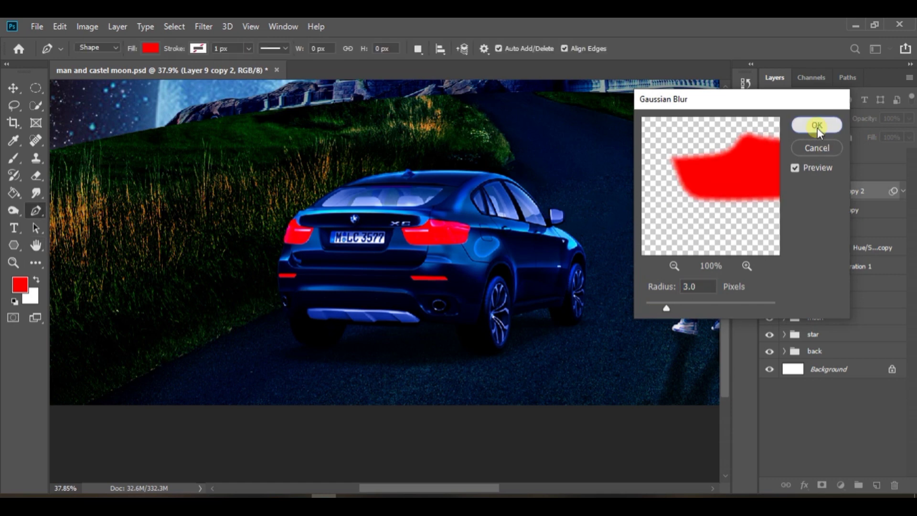
{"action": "left_click", "coordinate": [771, 237]}
{"action": "left_click", "coordinate": [771, 193]}
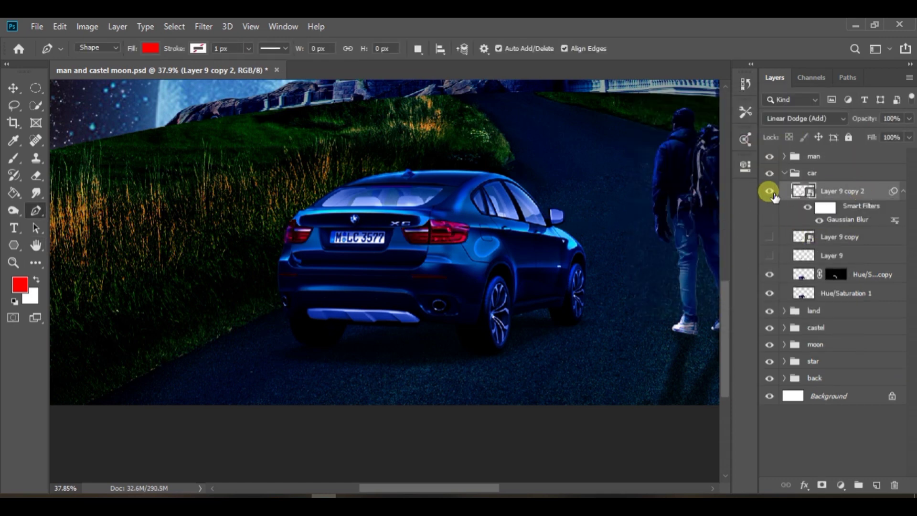
Step: Show the blurred red light copy, duplicate it, and increase the duplicate's Gaussian Blur radius slightly
{"action": "left_click", "coordinate": [771, 193]}
{"action": "left_click_drag", "start_coordinate": [869, 193], "coordinate": [877, 485]}
{"action": "double_click", "coordinate": [853, 221]}
{"action": "left_click_drag", "start_coordinate": [666, 308], "coordinate": [677, 308]}
{"action": "left_click", "coordinate": [817, 125]}
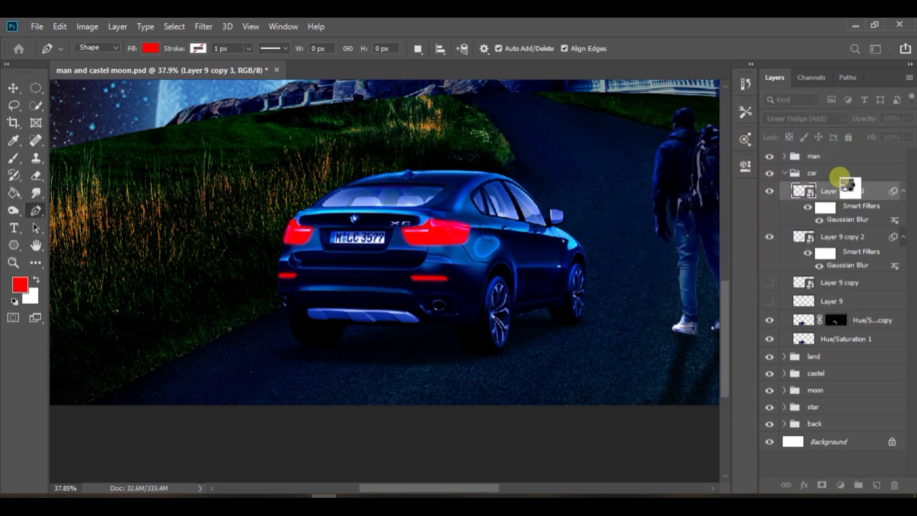
Step: Duplicate Layer 9 copy 3 and give the new copy a larger Gaussian Blur radius
{"action": "left_click_drag", "start_coordinate": [875, 250], "coordinate": [879, 484]}
{"action": "double_click", "coordinate": [848, 219]}
{"action": "left_click_drag", "start_coordinate": [678, 308], "coordinate": [698, 308]}
{"action": "left_click_drag", "start_coordinate": [702, 305], "coordinate": [700, 307]}
{"action": "left_click", "coordinate": [817, 124]}
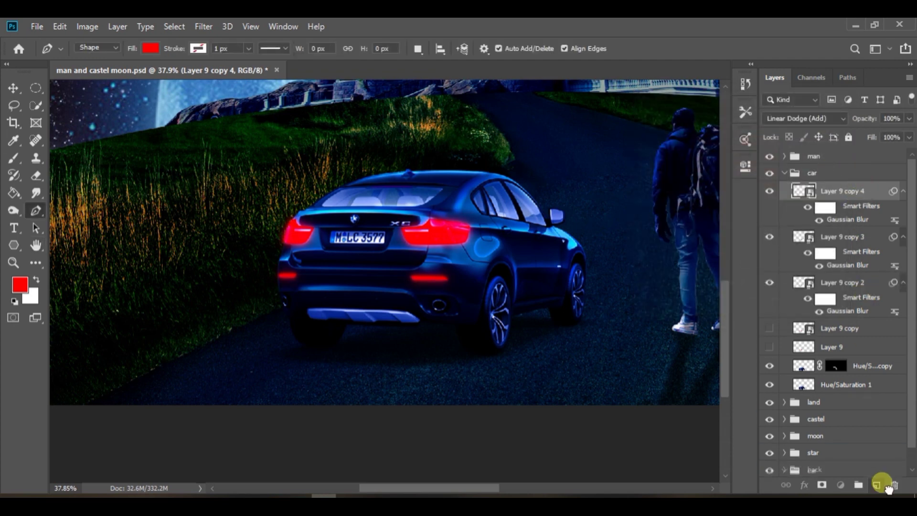
{"action": "left_click_drag", "start_coordinate": [882, 484], "coordinate": [879, 484]}
{"action": "scroll", "coordinate": [856, 350], "scroll_direction": "down", "scroll_amount": 7}
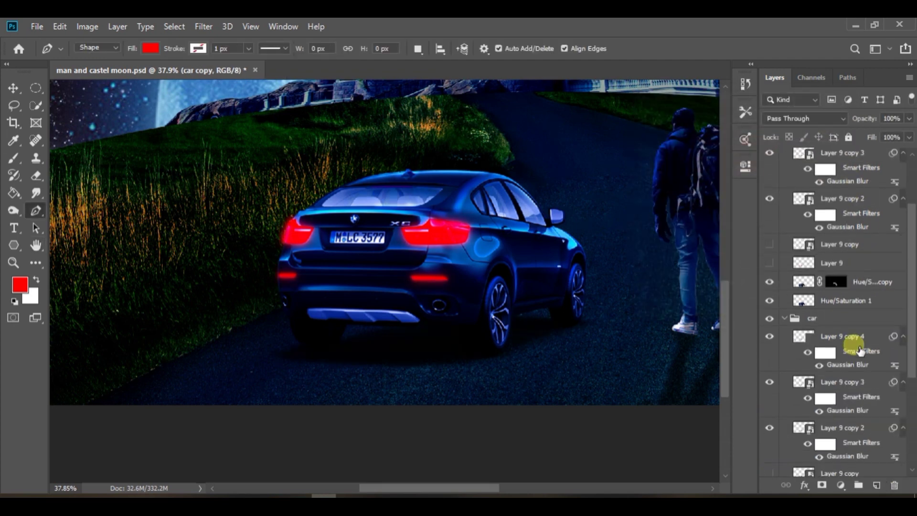
{"action": "key", "text": "ctrl+z"}
{"action": "scroll", "coordinate": [857, 349], "scroll_direction": "up", "scroll_amount": 2}
Step: Duplicate Layer 9 copy 4 and set the new copy's Gaussian Blur radius to 26.3 pixels
{"action": "left_click_drag", "start_coordinate": [870, 191], "coordinate": [877, 485]}
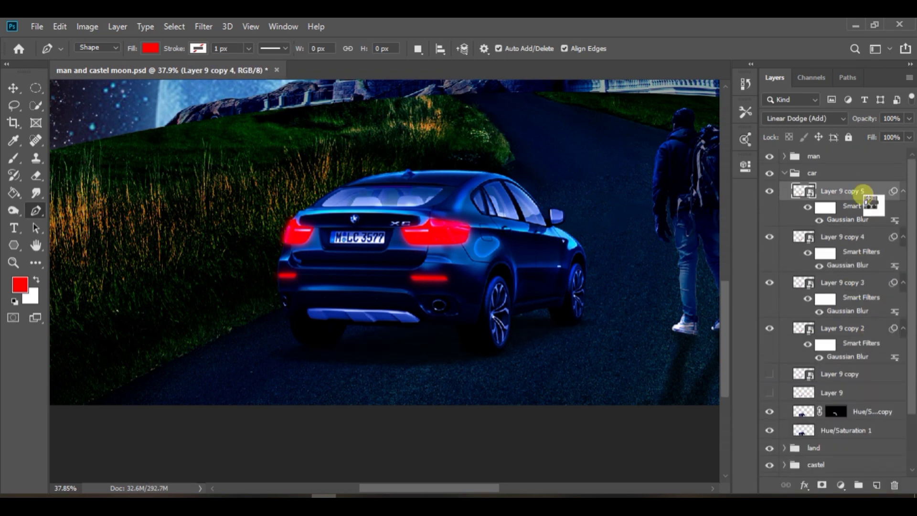
{"action": "double_click", "coordinate": [863, 220]}
{"action": "left_click_drag", "start_coordinate": [724, 314], "coordinate": [706, 308]}
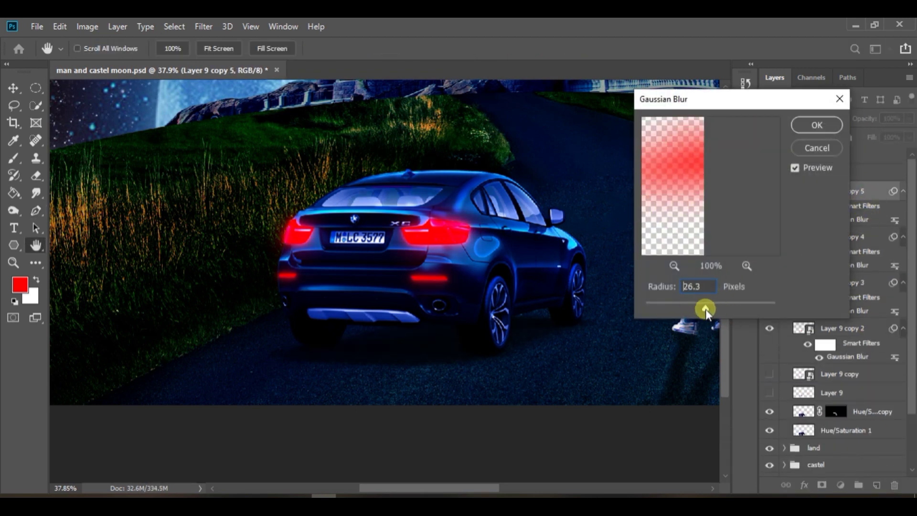
{"action": "left_click", "coordinate": [816, 126]}
Step: Duplicate Layer 9 copy 5 and raise the new copy's Gaussian Blur radius to widen the red glow
{"action": "left_click_drag", "start_coordinate": [872, 192], "coordinate": [877, 486]}
{"action": "double_click", "coordinate": [855, 219]}
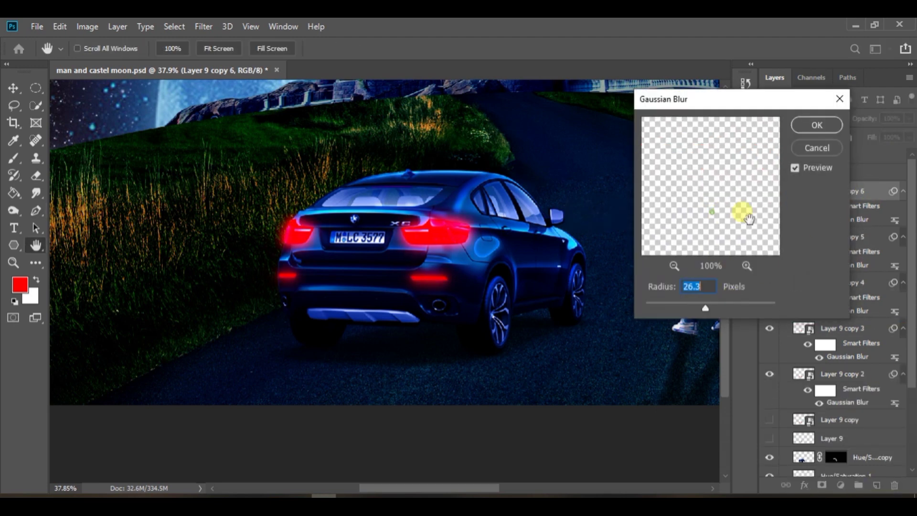
{"action": "left_click", "coordinate": [674, 266]}
{"action": "left_click", "coordinate": [674, 267]}
{"action": "left_click", "coordinate": [674, 266]}
{"action": "left_click", "coordinate": [747, 266]}
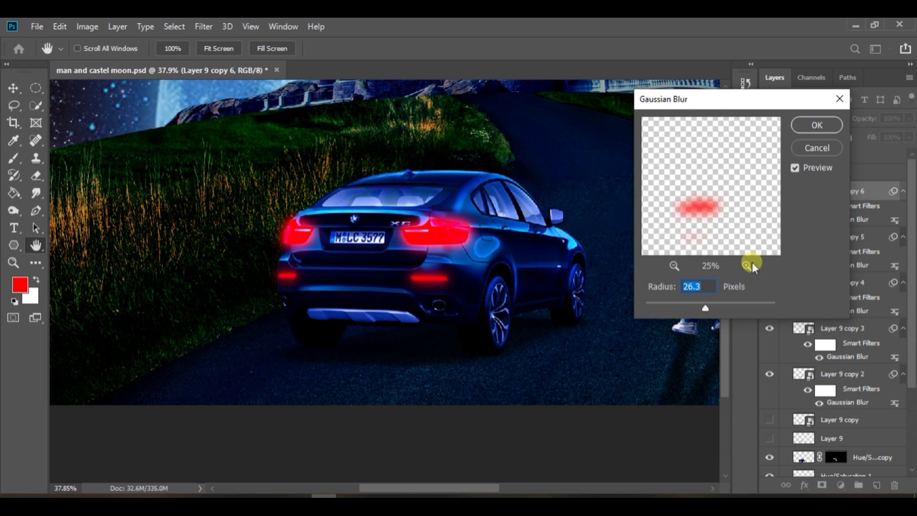
{"action": "left_click", "coordinate": [747, 266]}
{"action": "left_click_drag", "start_coordinate": [706, 308], "coordinate": [717, 308]}
{"action": "left_click", "coordinate": [823, 118]}
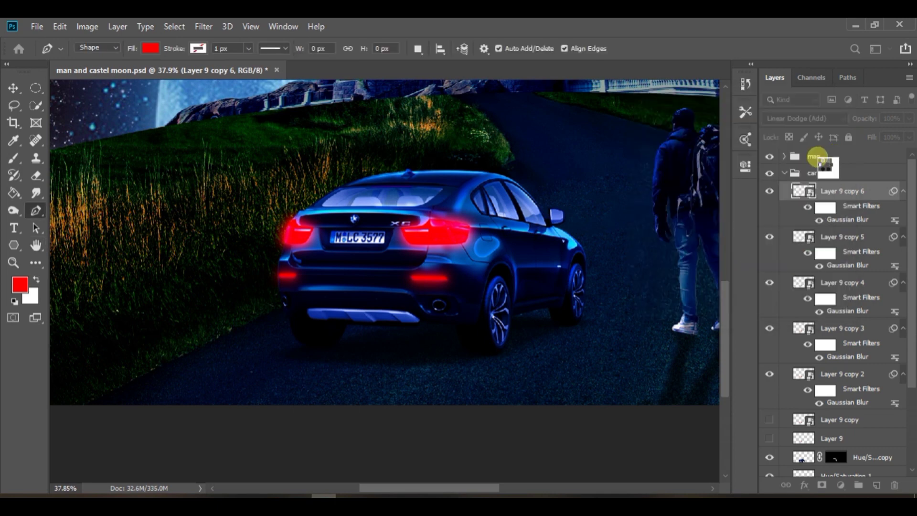
Step: Duplicate Layer 9 copy 6 and set the new copy's Gaussian Blur radius to 127.3 pixels
{"action": "left_click_drag", "start_coordinate": [875, 191], "coordinate": [878, 487]}
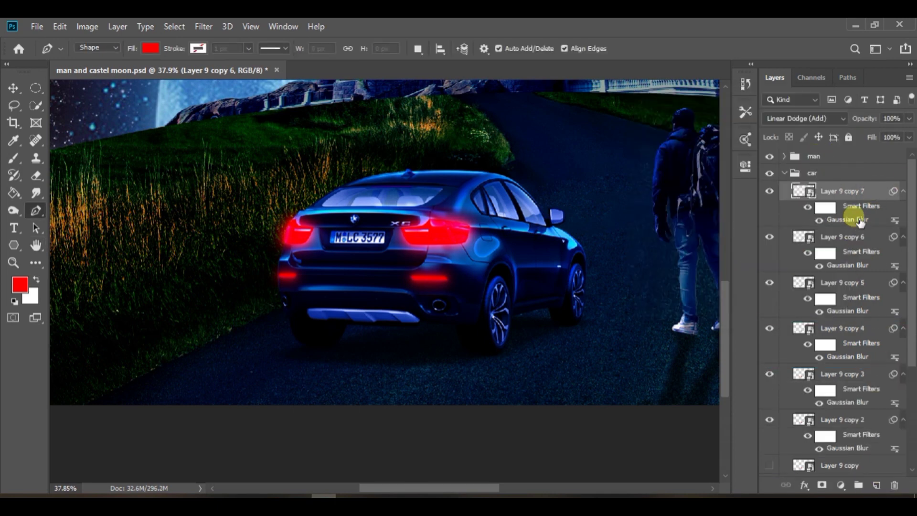
{"action": "double_click", "coordinate": [849, 220]}
{"action": "left_click_drag", "start_coordinate": [710, 308], "coordinate": [736, 311]}
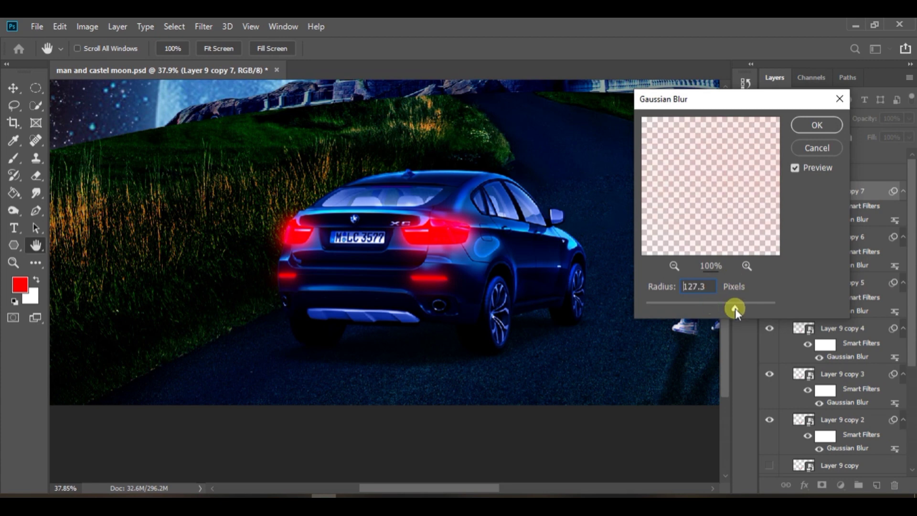
{"action": "left_click", "coordinate": [812, 128]}
Step: Group all the blurred red light layers, from Layer 9 copy 7 down to Layer 9 copy 2, as Group 3
{"action": "scroll", "coordinate": [864, 287], "scroll_direction": "down", "scroll_amount": 2}
{"action": "left_click", "coordinate": [872, 336], "text": "shift"}
{"action": "right_click", "coordinate": [872, 336]}
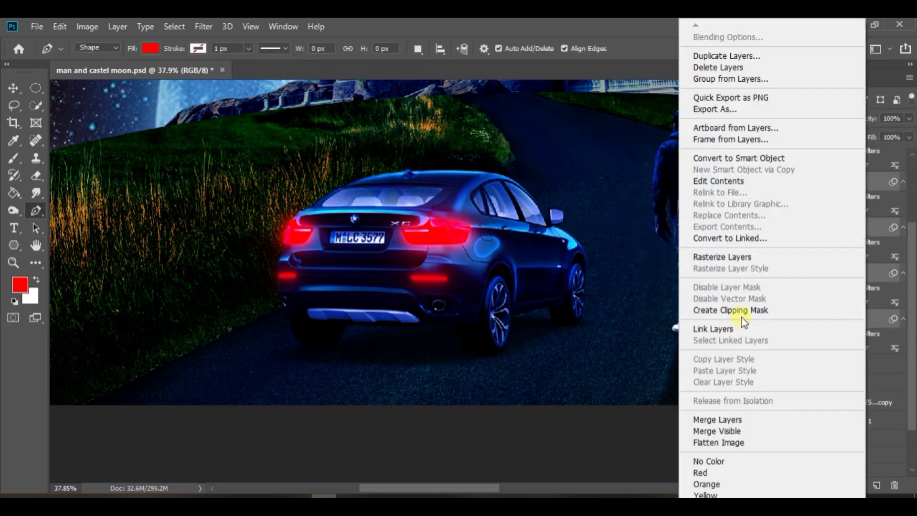
{"action": "left_click", "coordinate": [741, 79]}
{"action": "left_click", "coordinate": [570, 161]}
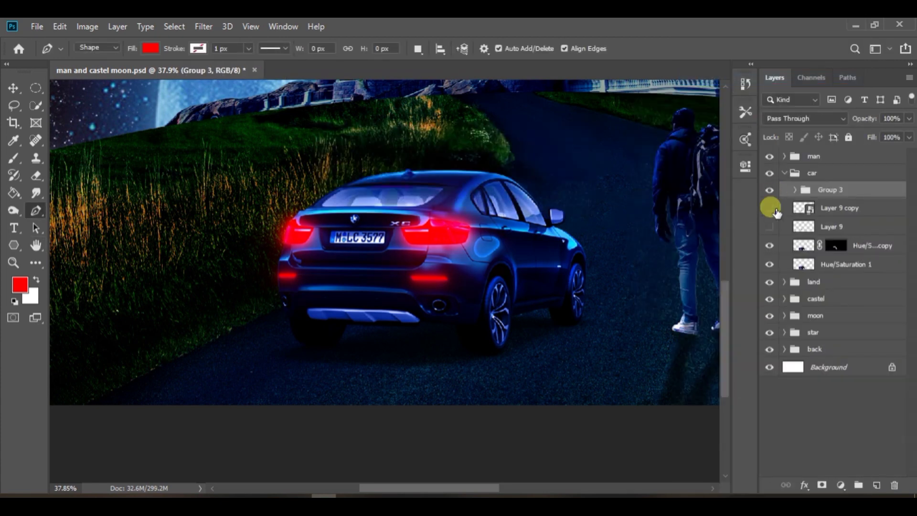
Step: Delete the hidden Layer 9 copy and Layer 9, and compare the car with Group 3 hidden and shown
{"action": "left_click", "coordinate": [839, 208]}
{"action": "left_click", "coordinate": [853, 223], "text": "shift"}
{"action": "key", "text": "Delete"}
{"action": "left_click", "coordinate": [771, 191]}
{"action": "left_click", "coordinate": [771, 191]}
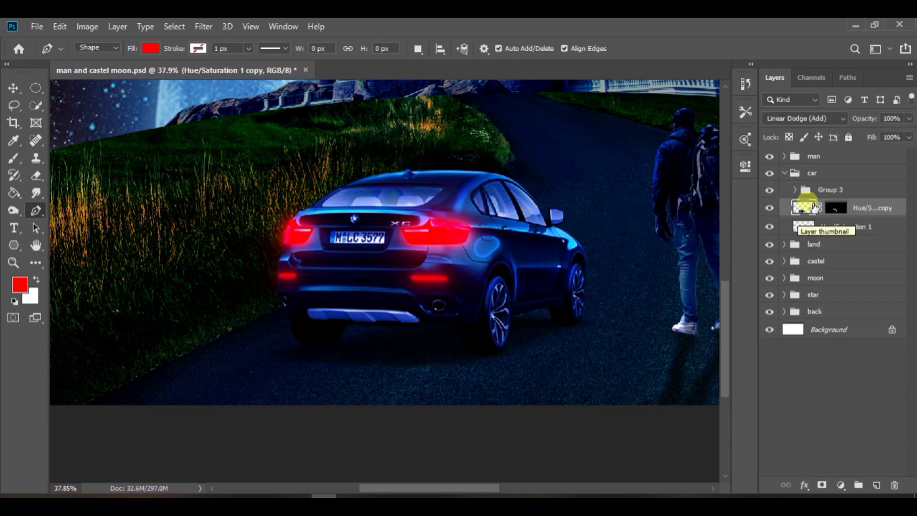
Step: Try other blend modes on Group 3 and return it to Pass Through at 100% opacity
{"action": "left_click", "coordinate": [855, 190]}
{"action": "left_click", "coordinate": [813, 118]}
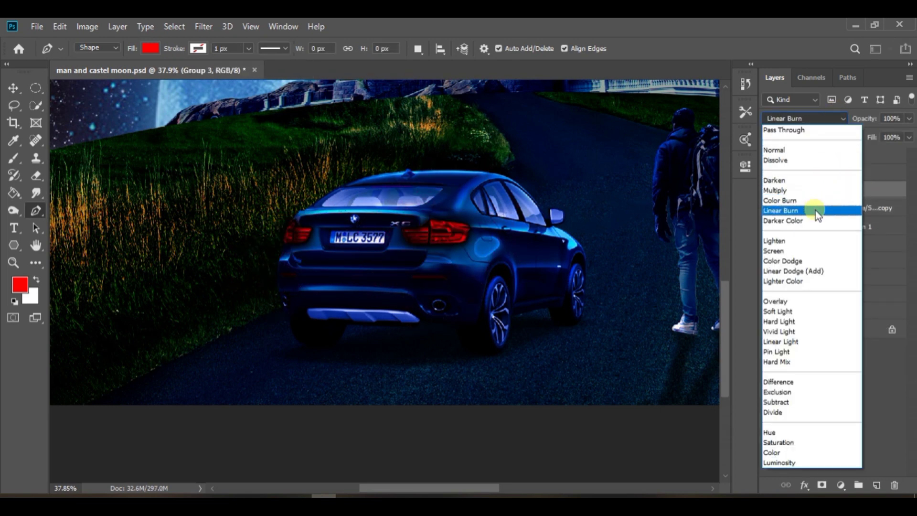
{"action": "left_click", "coordinate": [794, 129]}
{"action": "left_click_drag", "start_coordinate": [907, 134], "coordinate": [910, 133]}
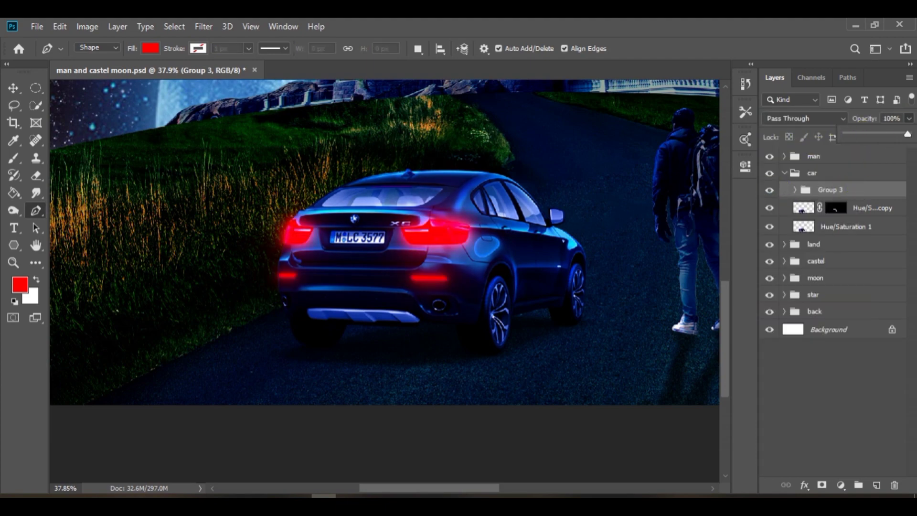
Step: Add a layer mask to Group 3 and paint it with soft black over the inside of the right tail light
{"action": "left_click", "coordinate": [822, 485]}
{"action": "left_click", "coordinate": [19, 160]}
{"action": "left_click_drag", "start_coordinate": [437, 226], "coordinate": [501, 230]}
{"action": "left_click_drag", "start_coordinate": [444, 342], "coordinate": [477, 348]}
{"action": "left_click", "coordinate": [38, 279]}
{"action": "mouse_move", "coordinate": [323, 352]}
{"action": "left_mouse_down"}
{"action": "mouse_move", "coordinate": [472, 288]}
{"action": "mouse_move", "coordinate": [608, 261]}
{"action": "left_mouse_up"}
{"action": "left_click_drag", "start_coordinate": [642, 297], "coordinate": [560, 277]}
{"action": "mouse_move", "coordinate": [624, 284]}
{"action": "left_mouse_down"}
{"action": "mouse_move", "coordinate": [593, 308]}
{"action": "mouse_move", "coordinate": [485, 346]}
{"action": "mouse_move", "coordinate": [591, 346]}
{"action": "left_mouse_up"}
{"action": "mouse_move", "coordinate": [497, 345]}
{"action": "left_mouse_down"}
{"action": "mouse_move", "coordinate": [320, 353]}
{"action": "mouse_move", "coordinate": [386, 369]}
{"action": "left_mouse_up"}
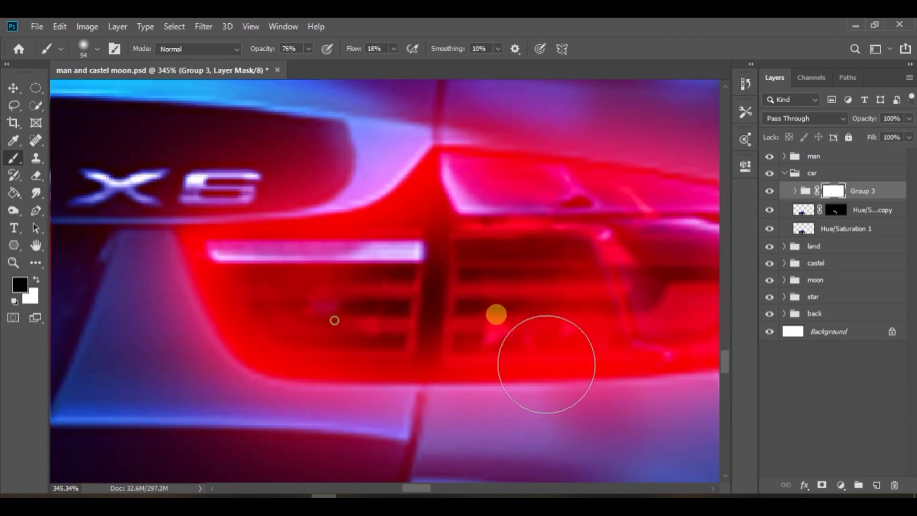
{"action": "left_click_drag", "start_coordinate": [640, 289], "coordinate": [603, 288]}
Step: Paint soft black on the Group 3 mask over the left tail light to bring back its lamp detail
{"action": "left_click_drag", "start_coordinate": [148, 272], "coordinate": [189, 274]}
{"action": "mouse_move", "coordinate": [442, 368]}
{"action": "left_mouse_down"}
{"action": "mouse_move", "coordinate": [528, 374]}
{"action": "mouse_move", "coordinate": [521, 382]}
{"action": "left_mouse_up"}
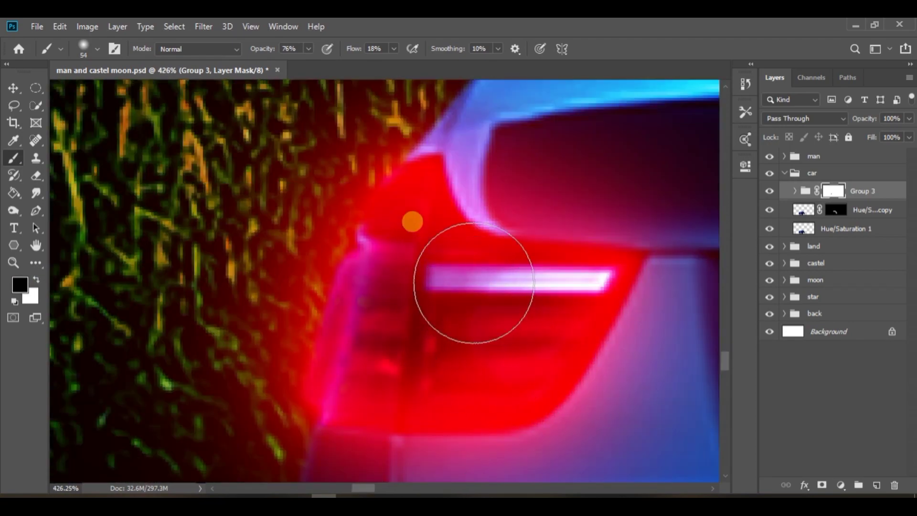
{"action": "left_click_drag", "start_coordinate": [579, 398], "coordinate": [575, 415]}
{"action": "left_click_drag", "start_coordinate": [554, 383], "coordinate": [512, 380]}
{"action": "left_click_drag", "start_coordinate": [499, 326], "coordinate": [499, 306]}
{"action": "left_click_drag", "start_coordinate": [491, 275], "coordinate": [544, 273]}
{"action": "mouse_move", "coordinate": [471, 211]}
{"action": "left_mouse_down"}
{"action": "mouse_move", "coordinate": [450, 337]}
{"action": "mouse_move", "coordinate": [290, 273]}
{"action": "left_mouse_up"}
{"action": "scroll", "coordinate": [290, 272], "scroll_direction": "down", "scroll_amount": 6}
{"action": "left_click_drag", "start_coordinate": [292, 244], "coordinate": [335, 247]}
{"action": "mouse_move", "coordinate": [684, 255]}
{"action": "left_mouse_down"}
{"action": "mouse_move", "coordinate": [268, 268]}
{"action": "mouse_move", "coordinate": [506, 251]}
{"action": "left_mouse_up"}
Step: Examine the whole composite and the area around the car, man and castle
{"action": "scroll", "coordinate": [537, 263], "scroll_direction": "down", "scroll_amount": 4}
{"action": "scroll", "coordinate": [538, 263], "scroll_direction": "down", "scroll_amount": 6}
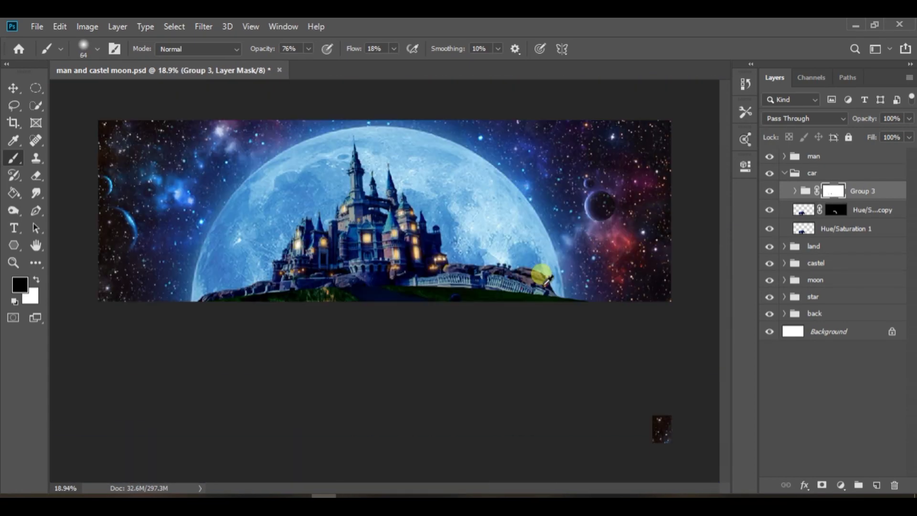
{"action": "scroll", "coordinate": [350, 426], "scroll_direction": "up", "scroll_amount": 4}
{"action": "scroll", "coordinate": [403, 376], "scroll_direction": "down", "scroll_amount": 1}
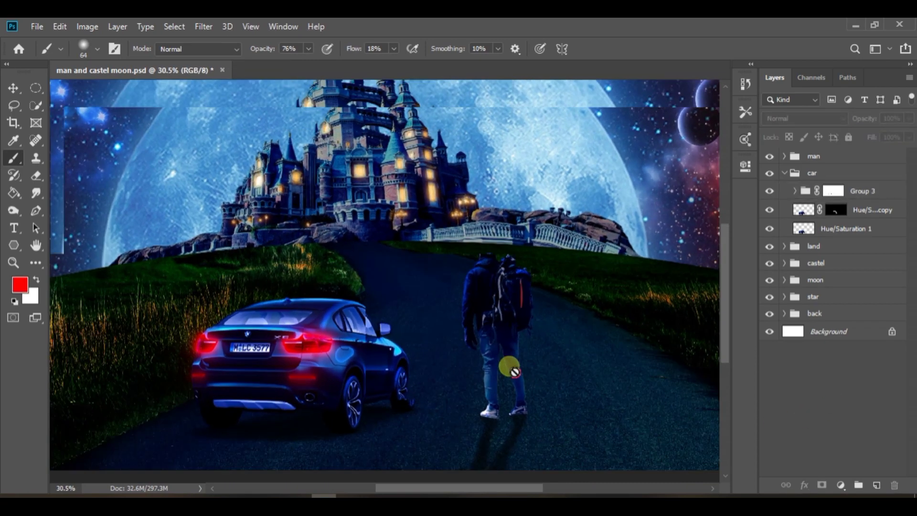
{"action": "scroll", "coordinate": [508, 368], "scroll_direction": "up", "scroll_amount": 4}
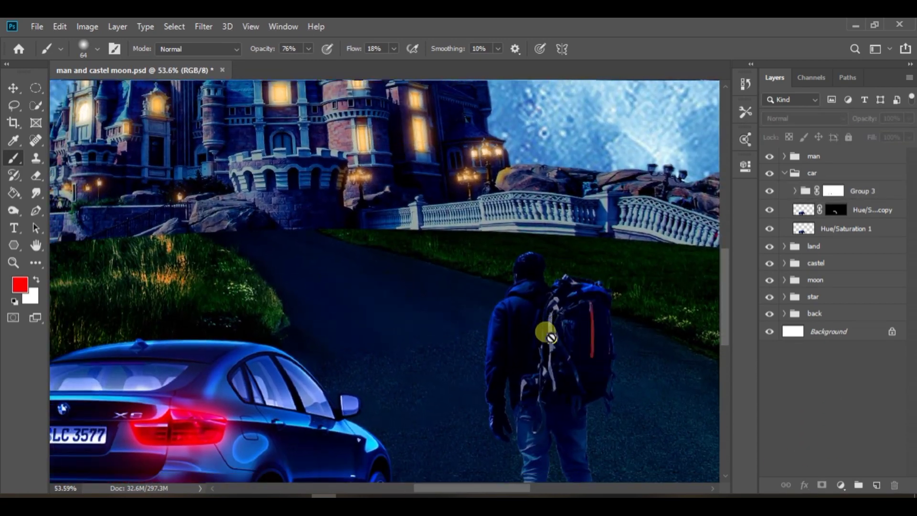
{"action": "scroll", "coordinate": [545, 335], "scroll_direction": "down", "scroll_amount": 5}
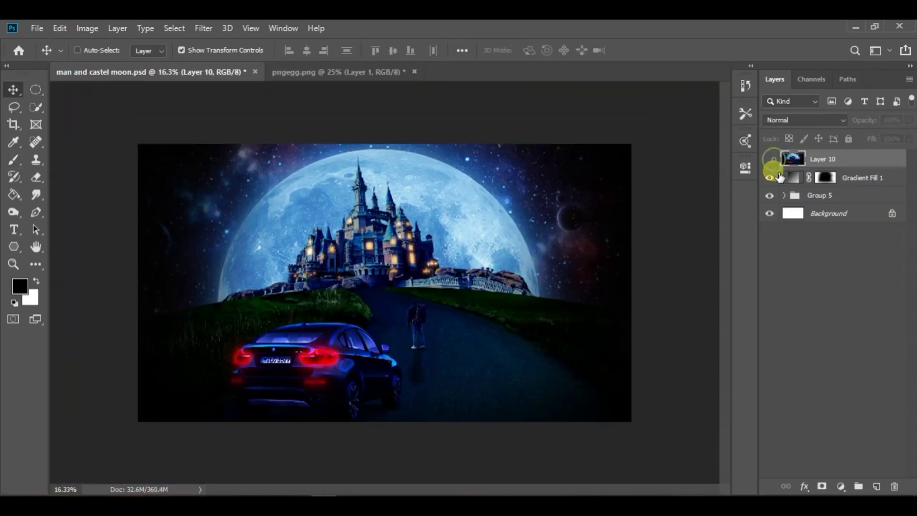
Step: Compare the image with and without the Gradient Fill 1 vignette, and show Layer 10 again
{"action": "left_click", "coordinate": [771, 178]}
{"action": "left_click", "coordinate": [770, 178]}
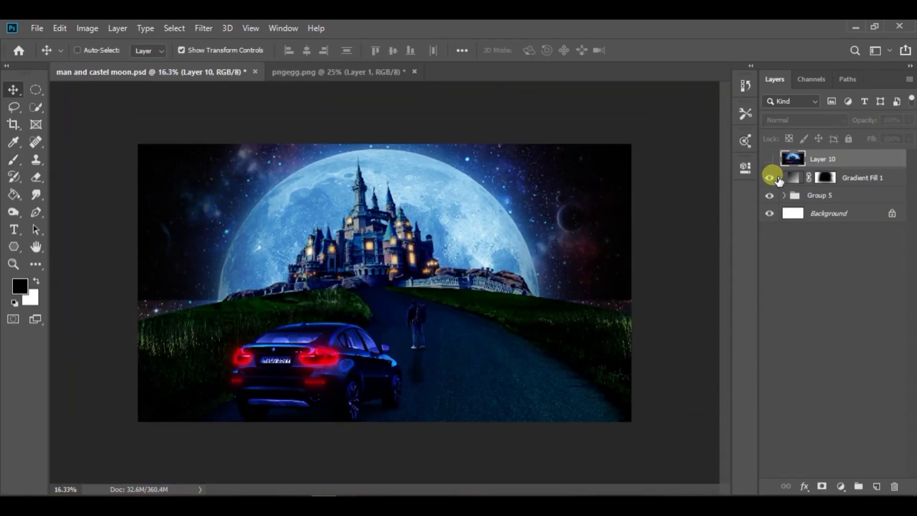
{"action": "left_click", "coordinate": [770, 177]}
{"action": "left_click", "coordinate": [770, 178]}
{"action": "left_click", "coordinate": [770, 159]}
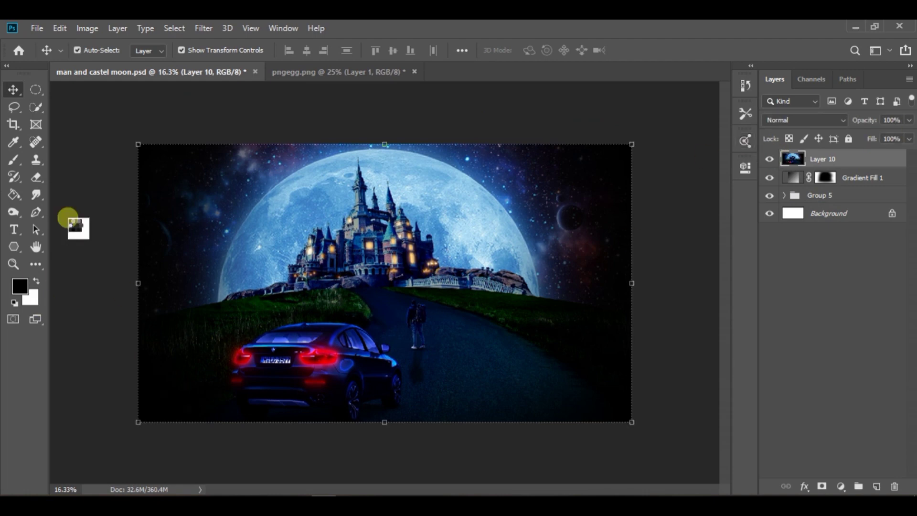
Step: Use Camera Raw on Layer 10 to set Contrast +25, Highlights -6, Shadows +10, Whites +10, Blacks -4 and Clarity -60, and raise Vibrance
{"action": "key", "text": "ctrl+shift+a"}
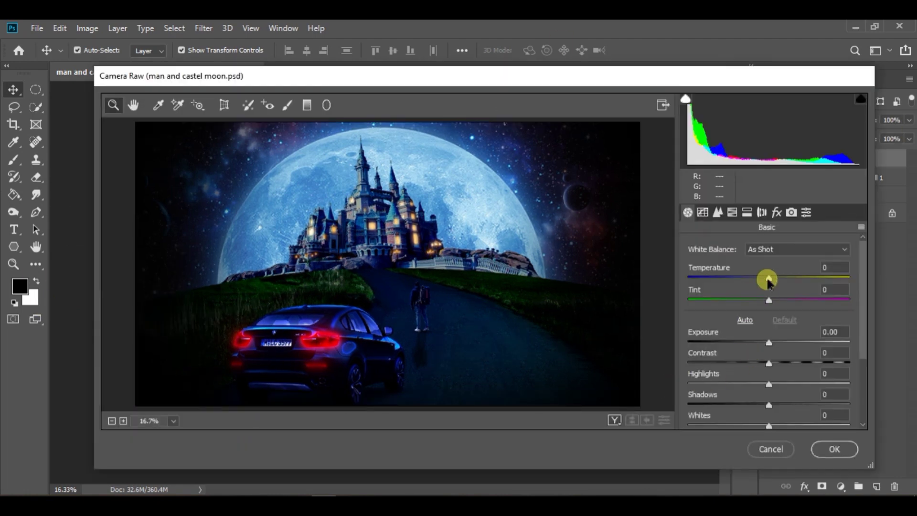
{"action": "left_click_drag", "start_coordinate": [770, 301], "coordinate": [720, 382]}
{"action": "scroll", "coordinate": [787, 302], "scroll_direction": "down", "scroll_amount": 1}
{"action": "scroll", "coordinate": [794, 340], "scroll_direction": "down", "scroll_amount": 1}
{"action": "scroll", "coordinate": [768, 311], "scroll_direction": "down", "scroll_amount": 1}
{"action": "scroll", "coordinate": [772, 337], "scroll_direction": "down", "scroll_amount": 1}
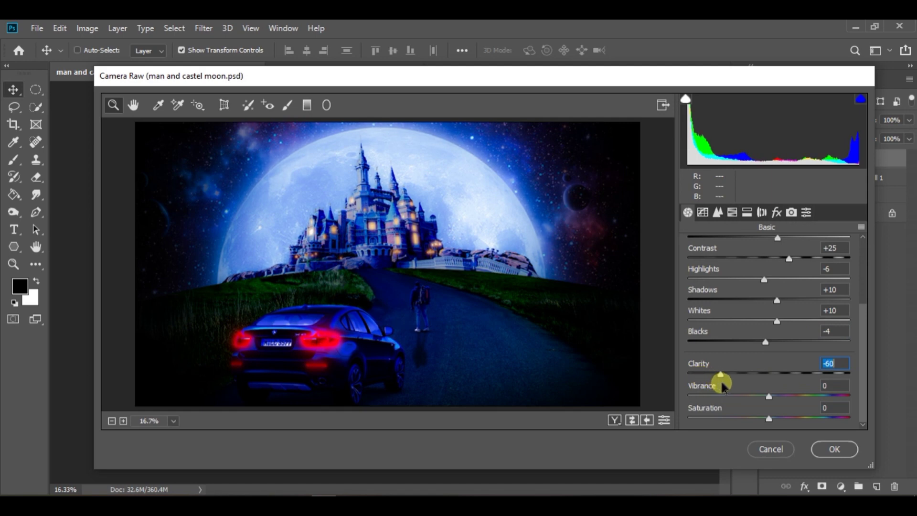
{"action": "left_click_drag", "start_coordinate": [770, 397], "coordinate": [806, 408]}
{"action": "mouse_move", "coordinate": [768, 419]}
{"action": "left_mouse_down"}
{"action": "mouse_move", "coordinate": [803, 421]}
{"action": "mouse_move", "coordinate": [723, 427]}
{"action": "mouse_move", "coordinate": [768, 428]}
{"action": "left_mouse_up"}
Step: Adjust the HSL saturation by raising Reds and Greens, setting Oranges to +100, and slightly lowering Aquas
{"action": "left_click", "coordinate": [703, 212]}
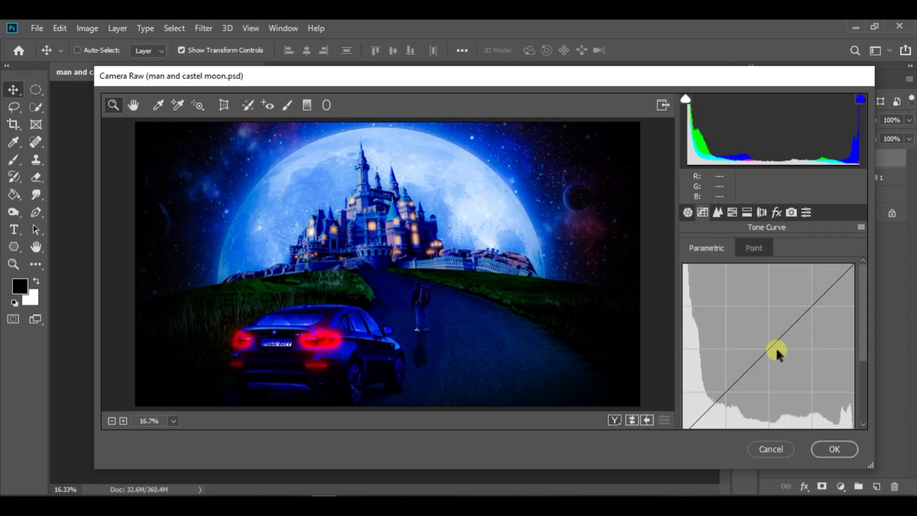
{"action": "left_click", "coordinate": [718, 213]}
{"action": "left_click", "coordinate": [733, 212]}
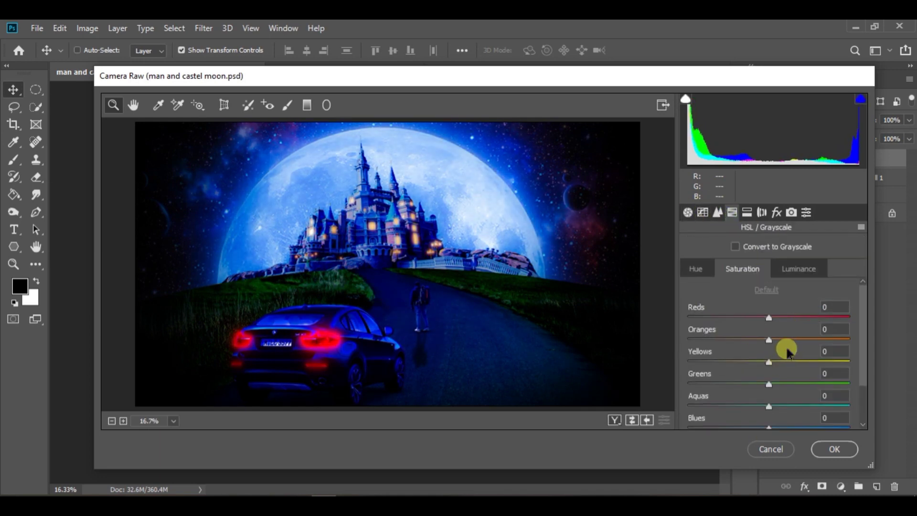
{"action": "left_click_drag", "start_coordinate": [755, 328], "coordinate": [898, 340]}
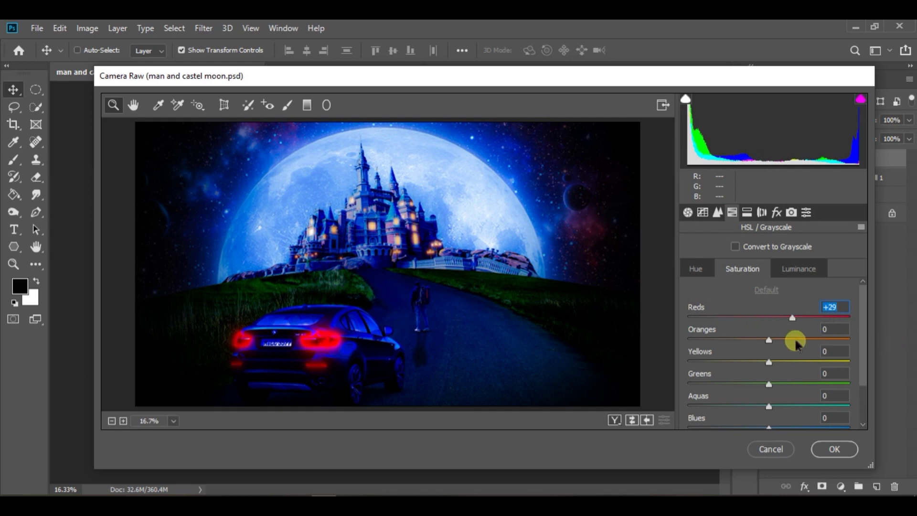
{"action": "scroll", "coordinate": [802, 372], "scroll_direction": "down", "scroll_amount": 3}
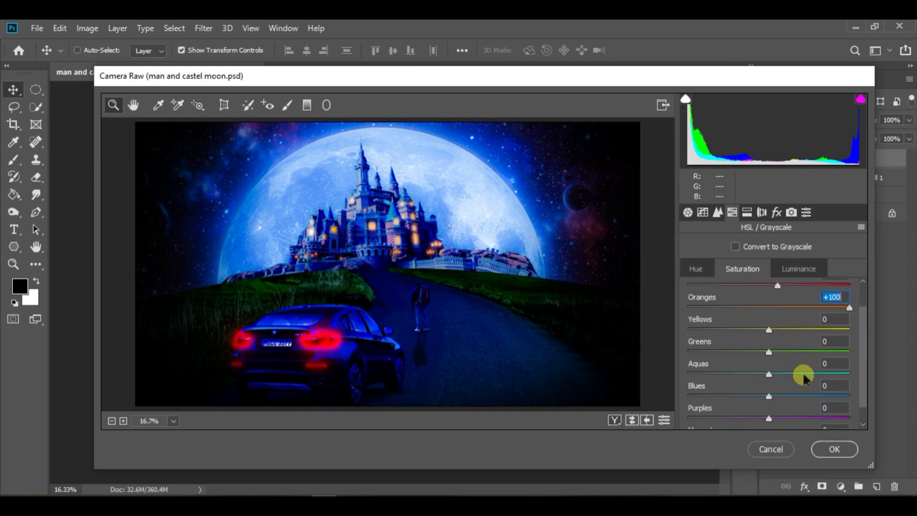
{"action": "left_click_drag", "start_coordinate": [769, 352], "coordinate": [841, 354]}
{"action": "mouse_move", "coordinate": [768, 378]}
{"action": "left_mouse_down"}
{"action": "mouse_move", "coordinate": [777, 376]}
{"action": "mouse_move", "coordinate": [764, 379]}
{"action": "left_mouse_up"}
Step: Shift the HSL hue of Aquas to -1 and of Blues to about -24
{"action": "left_click", "coordinate": [696, 269]}
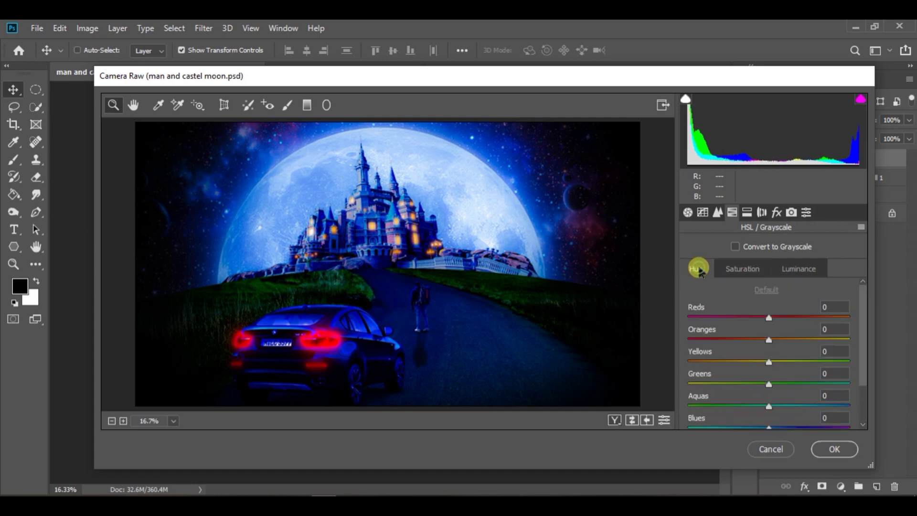
{"action": "scroll", "coordinate": [790, 375], "scroll_direction": "down", "scroll_amount": 2}
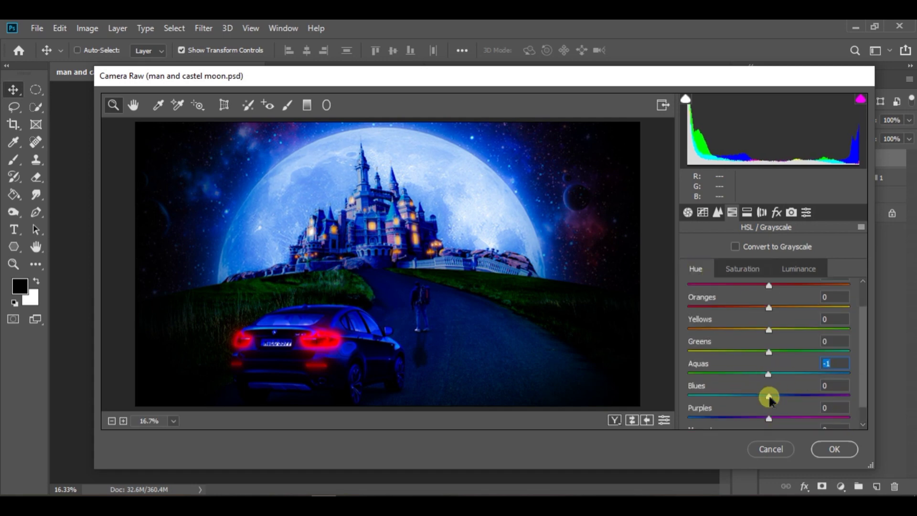
{"action": "left_click_drag", "start_coordinate": [770, 397], "coordinate": [740, 401]}
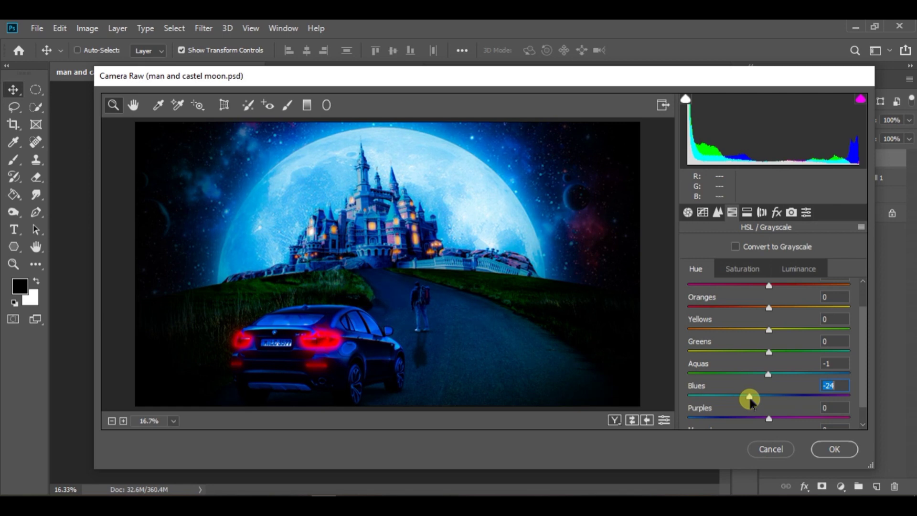
Step: Review the remaining Camera Raw settings, set the Camera Calibration shadows tint to +1, and apply the filter to Layer 10
{"action": "left_click", "coordinate": [748, 212]}
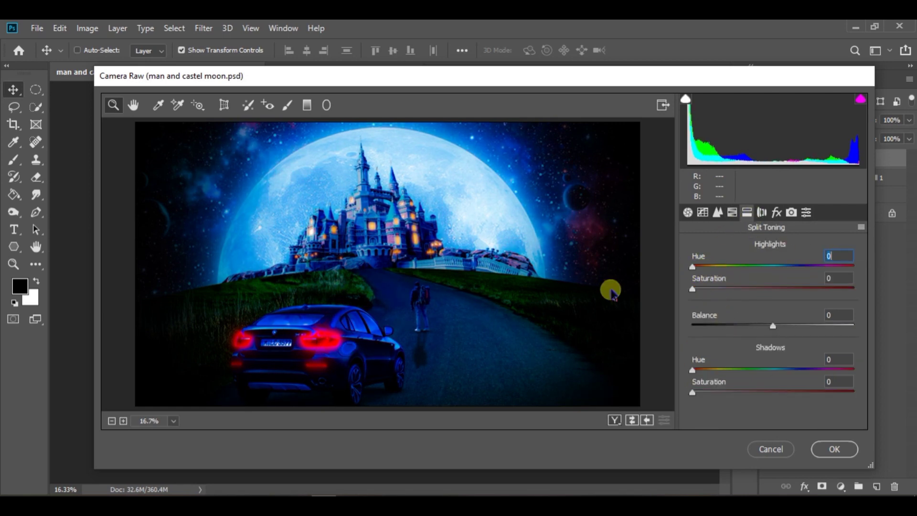
{"action": "left_click", "coordinate": [762, 212]}
{"action": "left_click", "coordinate": [777, 212]}
{"action": "left_click_drag", "start_coordinate": [764, 270], "coordinate": [769, 307]}
{"action": "left_click", "coordinate": [792, 212]}
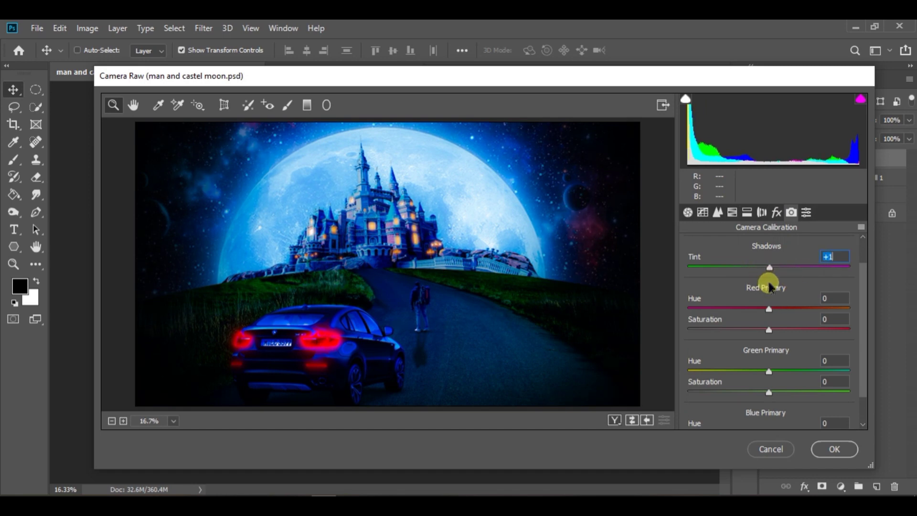
{"action": "scroll", "coordinate": [786, 325], "scroll_direction": "down", "scroll_amount": 3}
{"action": "scroll", "coordinate": [790, 330], "scroll_direction": "up", "scroll_amount": 5}
{"action": "left_click", "coordinate": [806, 214]}
{"action": "left_click", "coordinate": [792, 213]}
{"action": "left_click", "coordinate": [835, 449]}
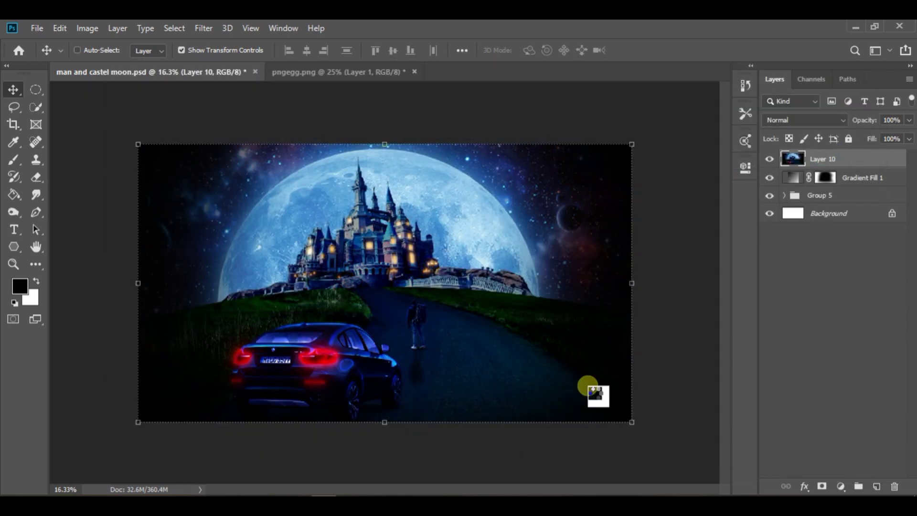